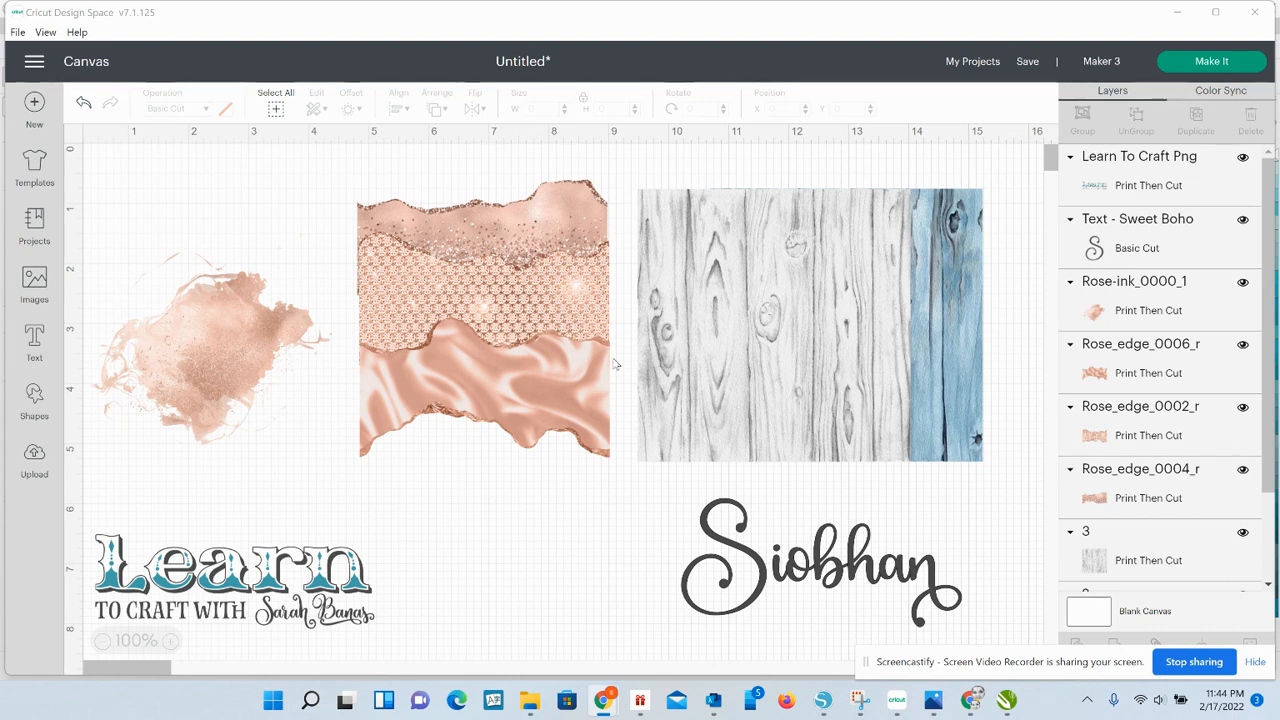
- Show the hidden Square layer and shift the dark square right so it sits behind the wood and rose patterns
click(500, 567)
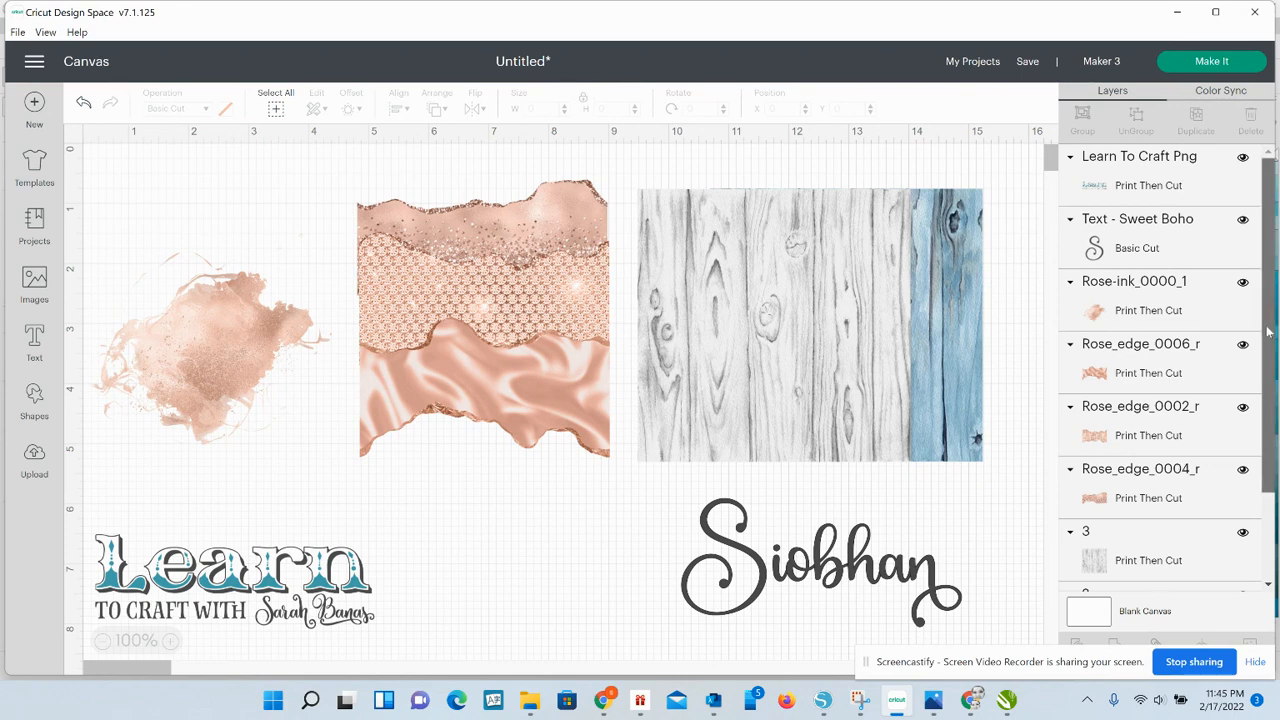
scroll(1270, 330, down, 3)
click(1242, 544)
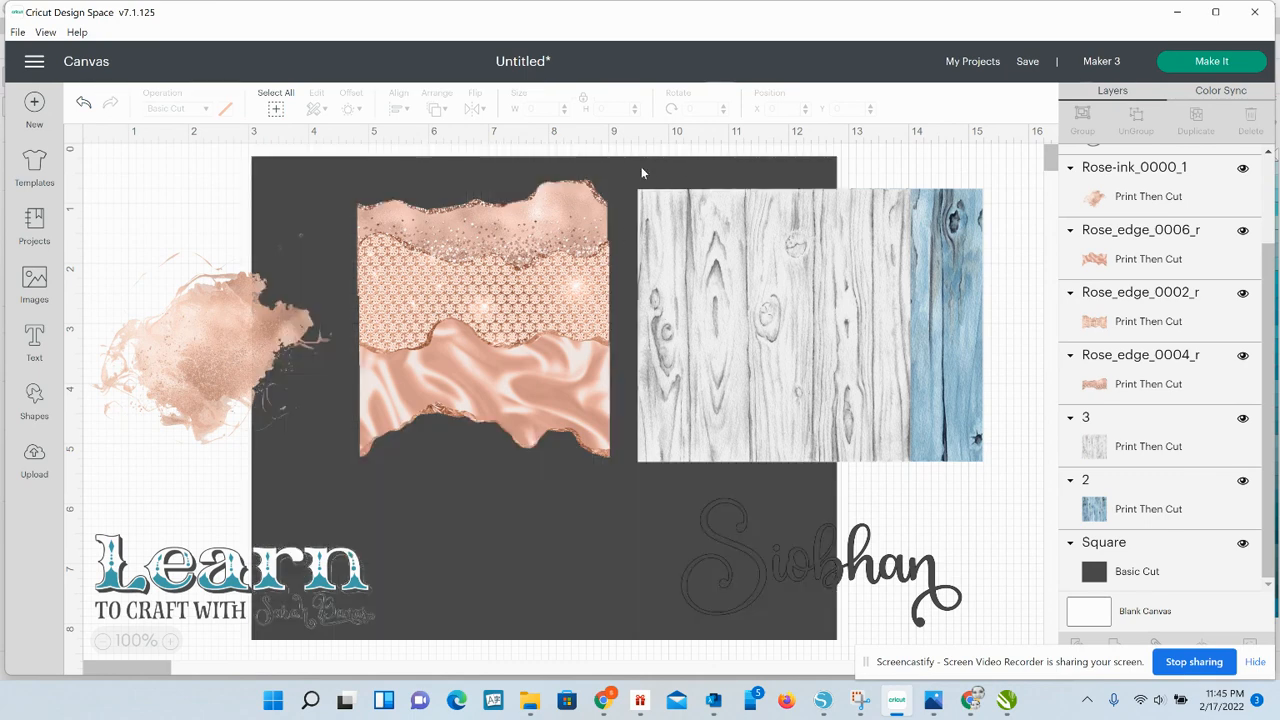
click(642, 170)
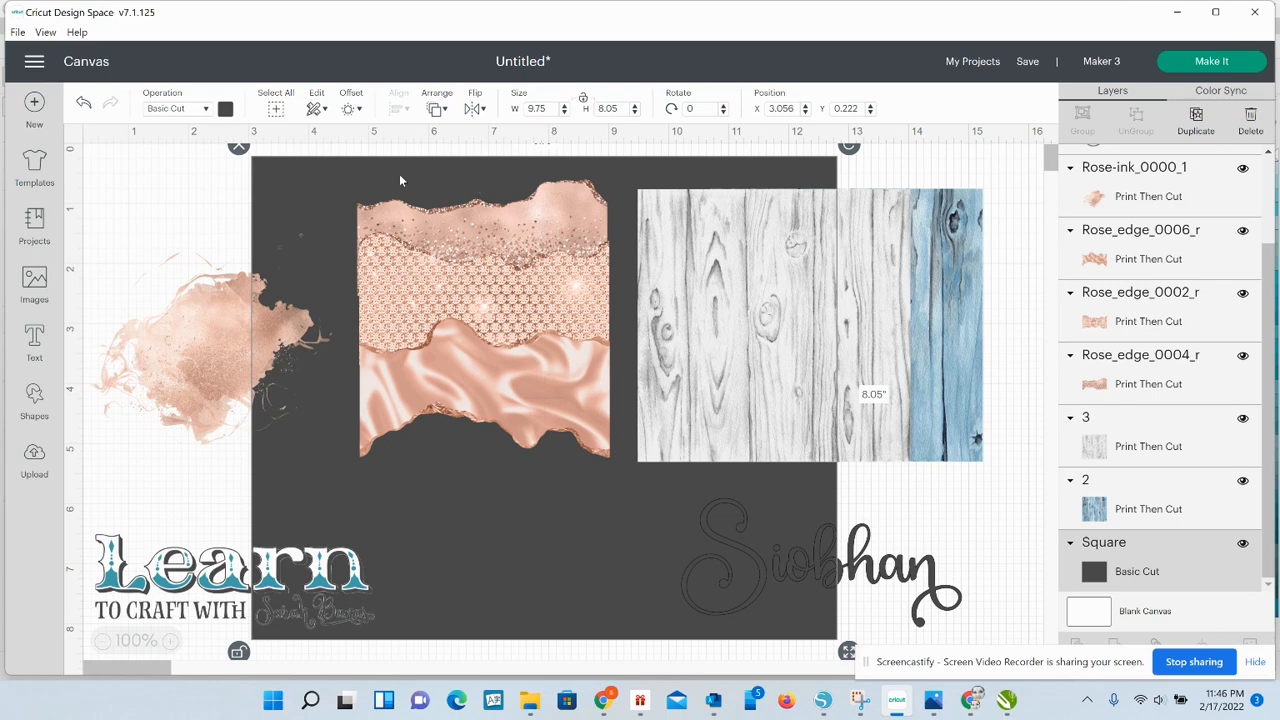
drag(399, 174, 563, 170)
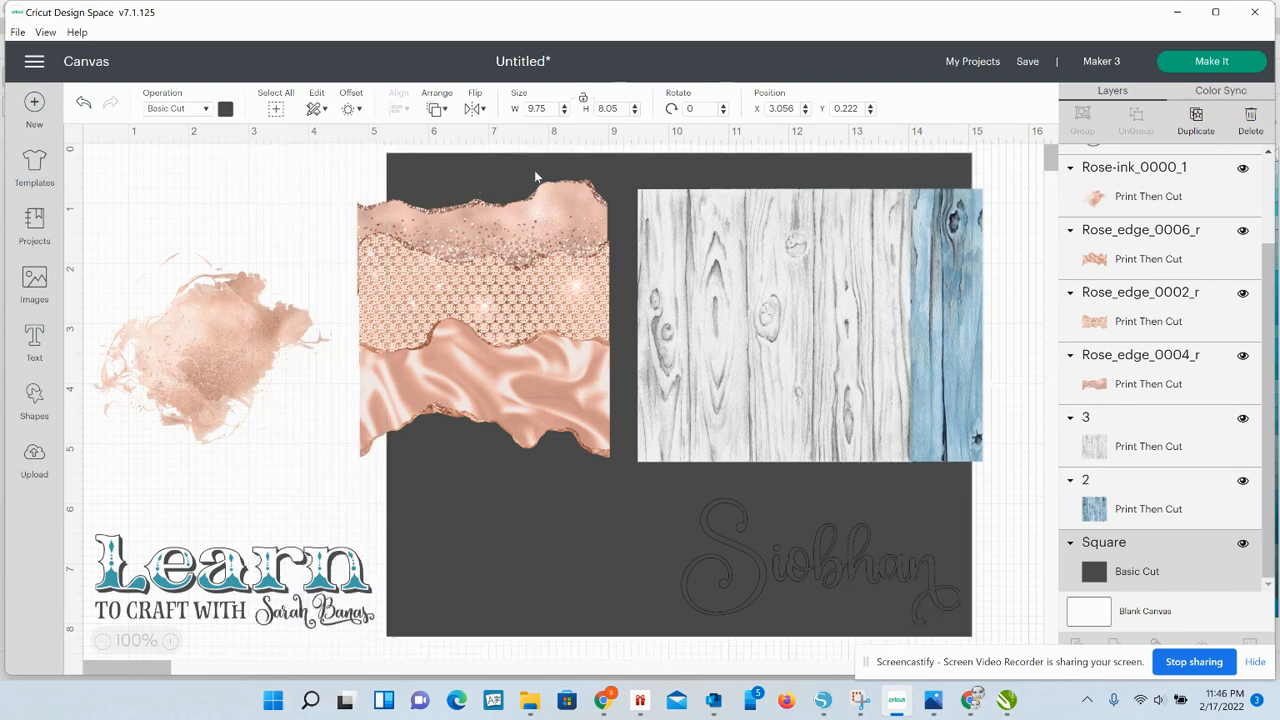
- Move the handwritten name text off the dark square to the empty canvas area above the rose ink splash
click(990, 536)
drag(836, 577, 244, 270)
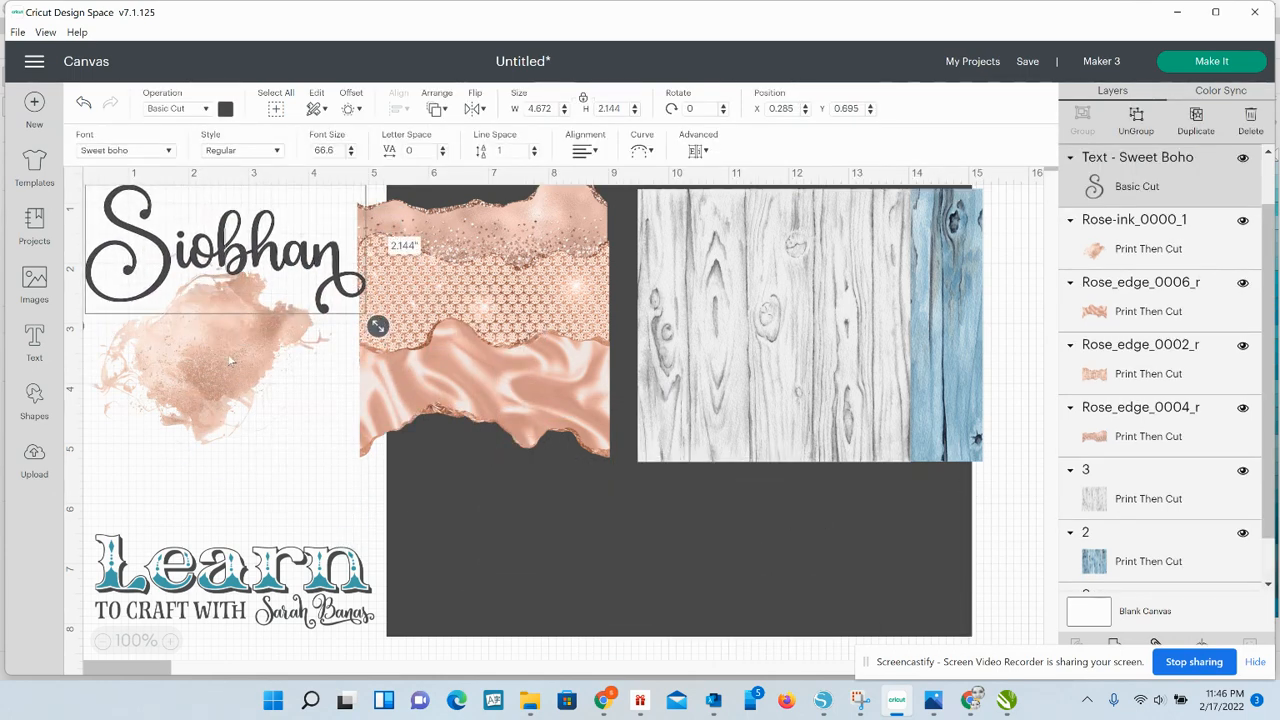
click(318, 506)
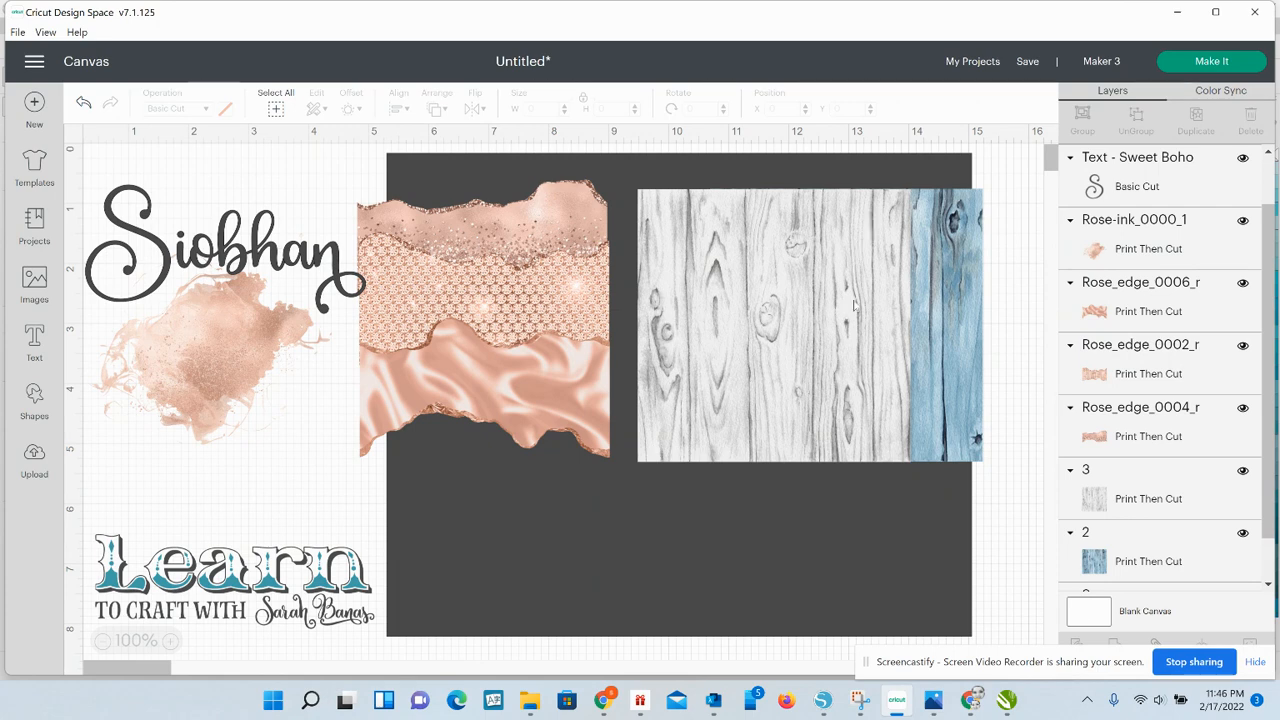
- Separate the two wood patterns, placing the grey one over the lower part of the blue one on the dark square
drag(826, 316, 754, 320)
drag(842, 451, 960, 463)
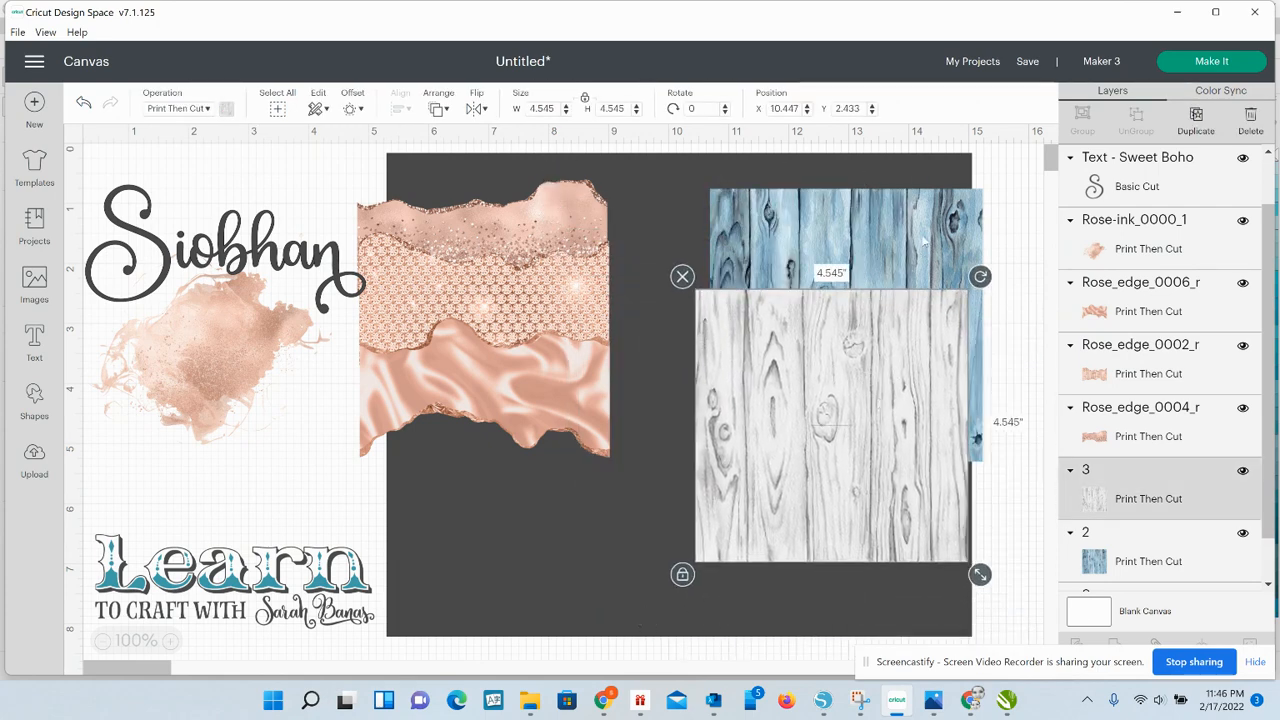
drag(924, 248, 913, 221)
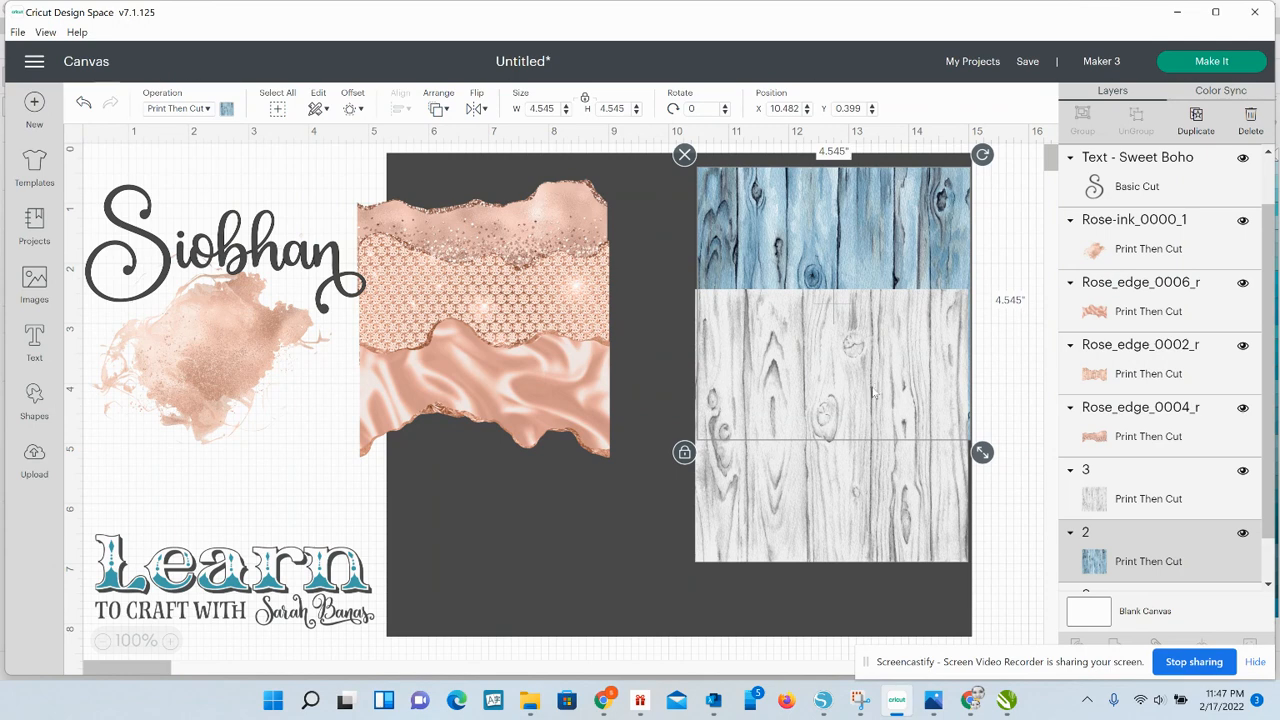
- Spread the three rose edge images into a vertical column without overlaps on the dark square
drag(474, 395, 524, 468)
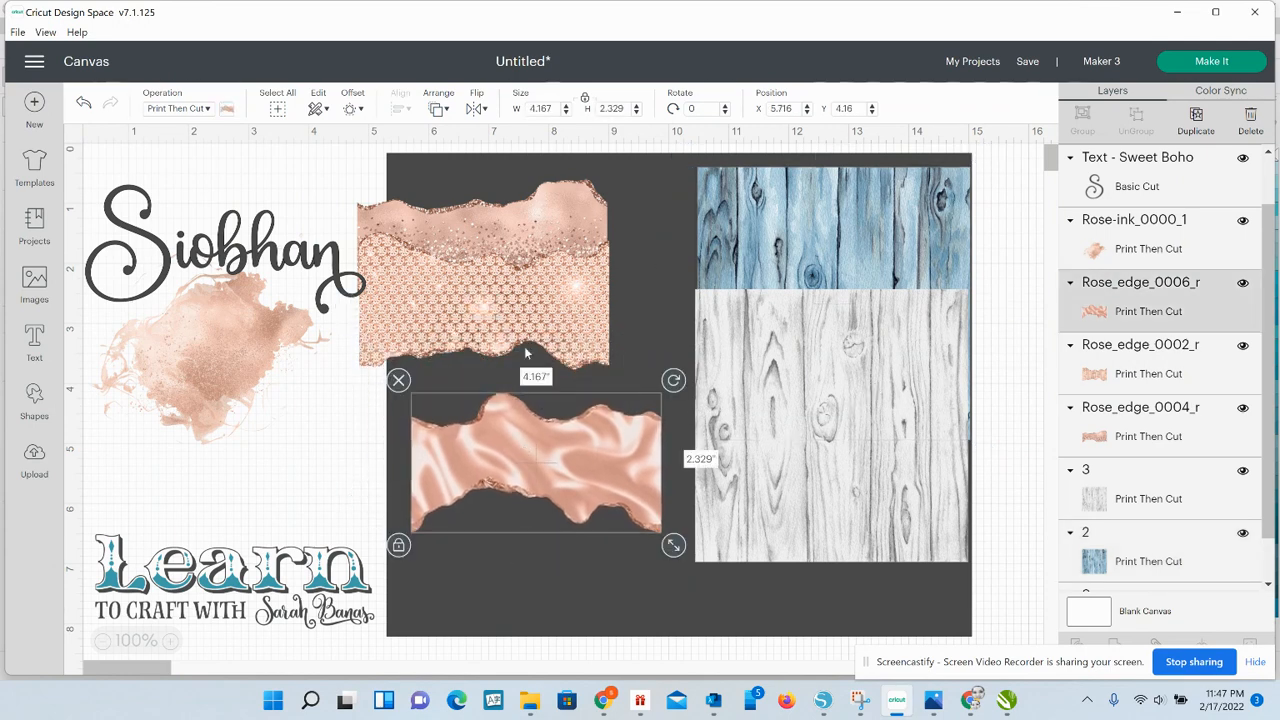
drag(522, 297, 566, 340)
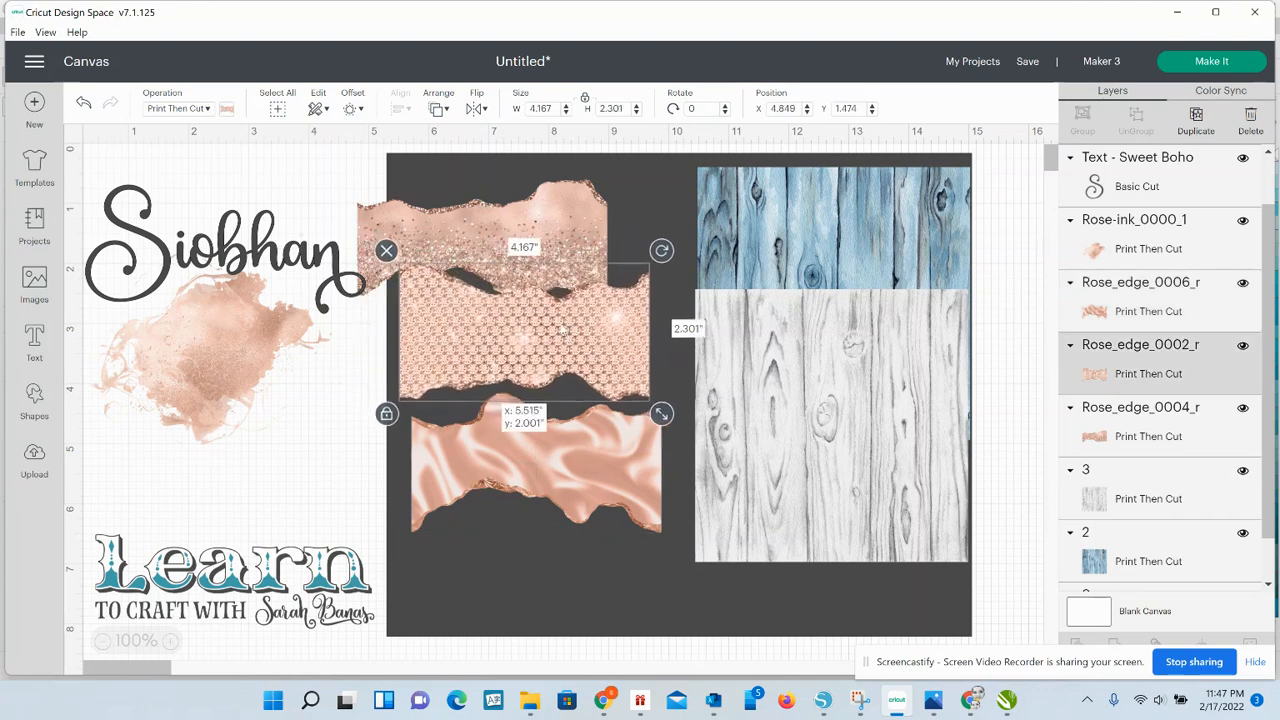
drag(544, 206, 580, 183)
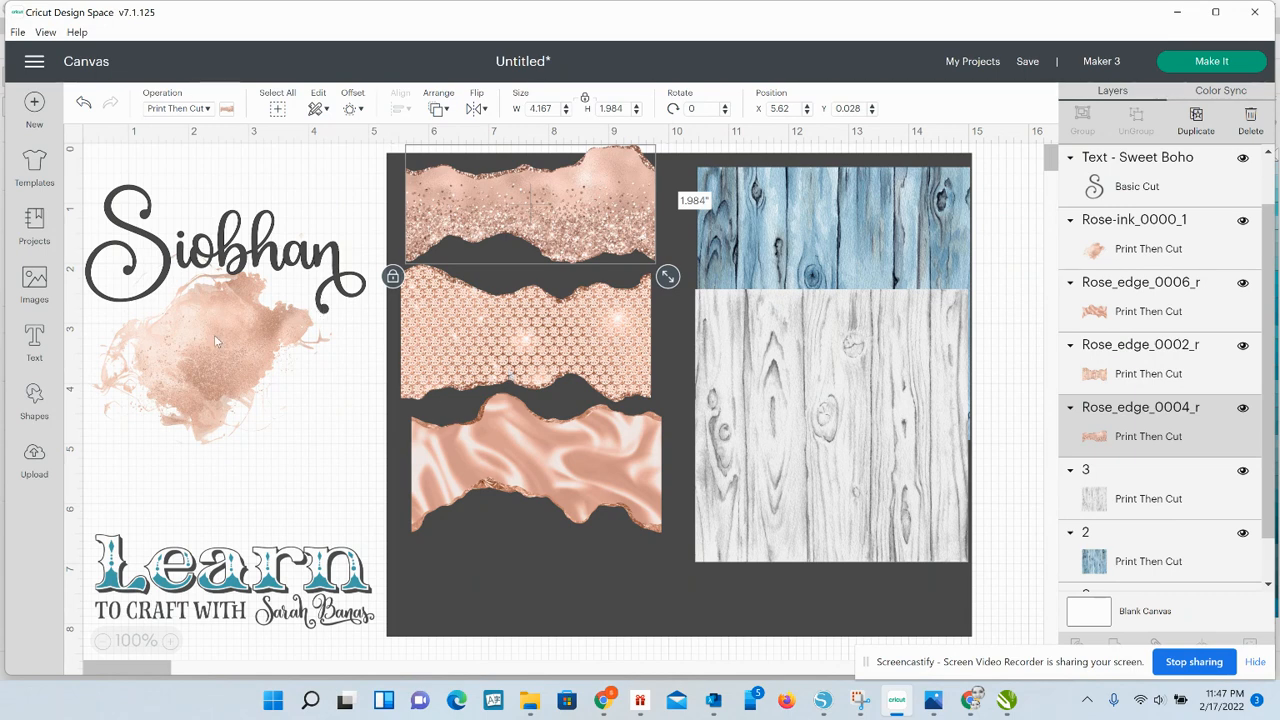
- Try the rose ink splash on the dark square and return it to the canvas beneath the name text
drag(211, 336, 652, 579)
drag(686, 527, 275, 338)
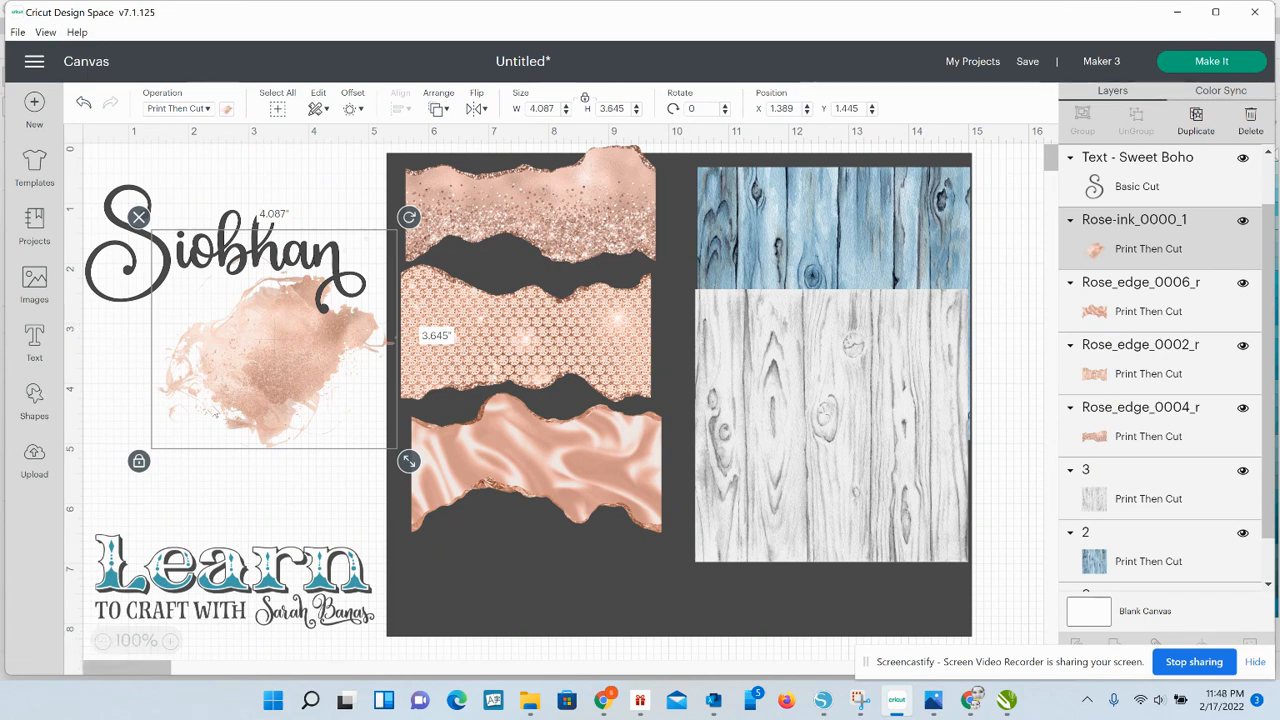
mouse_move(260, 362)
mouse_down()
mouse_move(540, 563)
mouse_move(329, 446)
mouse_move(249, 376)
mouse_move(224, 385)
mouse_up()
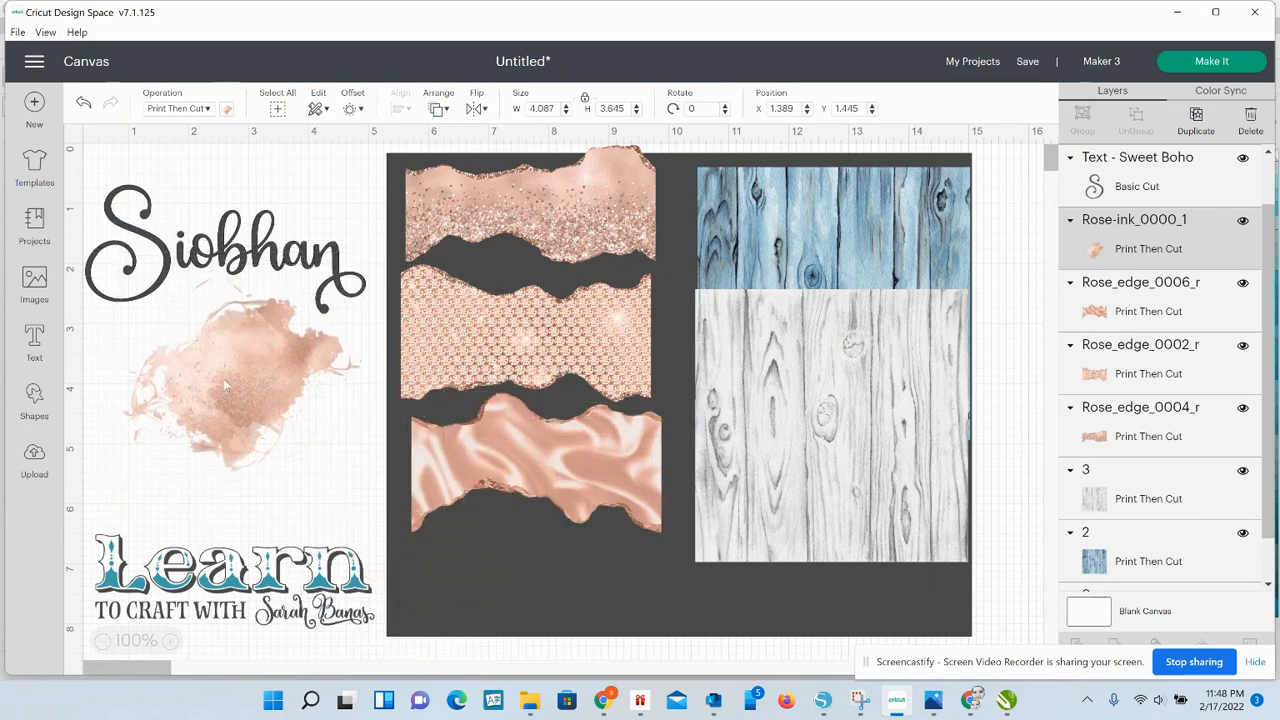
click(224, 382)
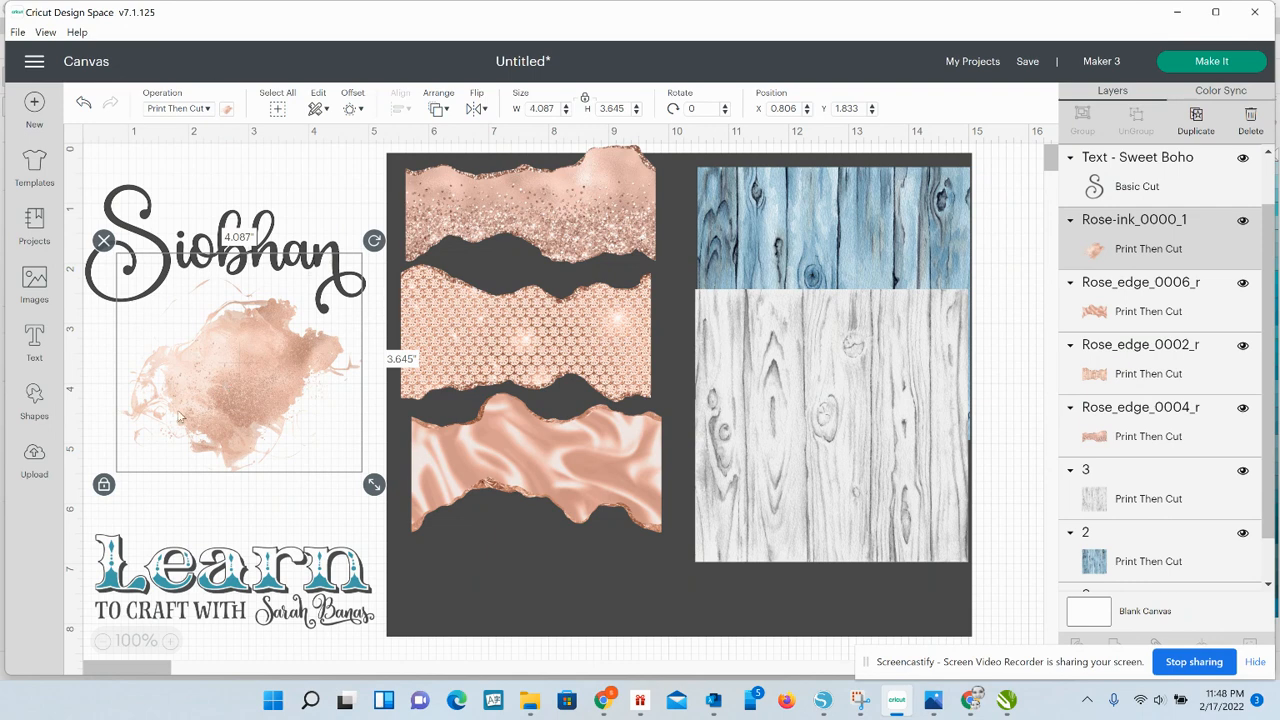
- Hide the Rose-ink_0000_1 layer and the Text - Sweet Boho layer
click(1243, 221)
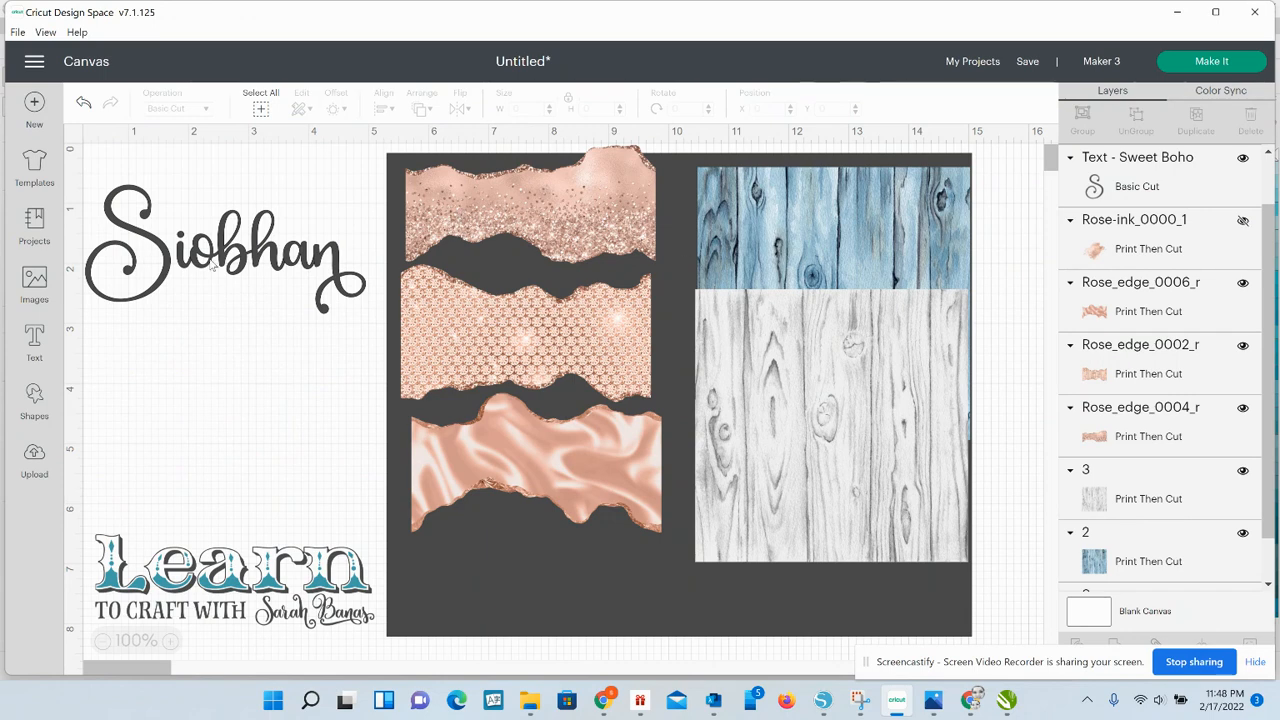
click(218, 266)
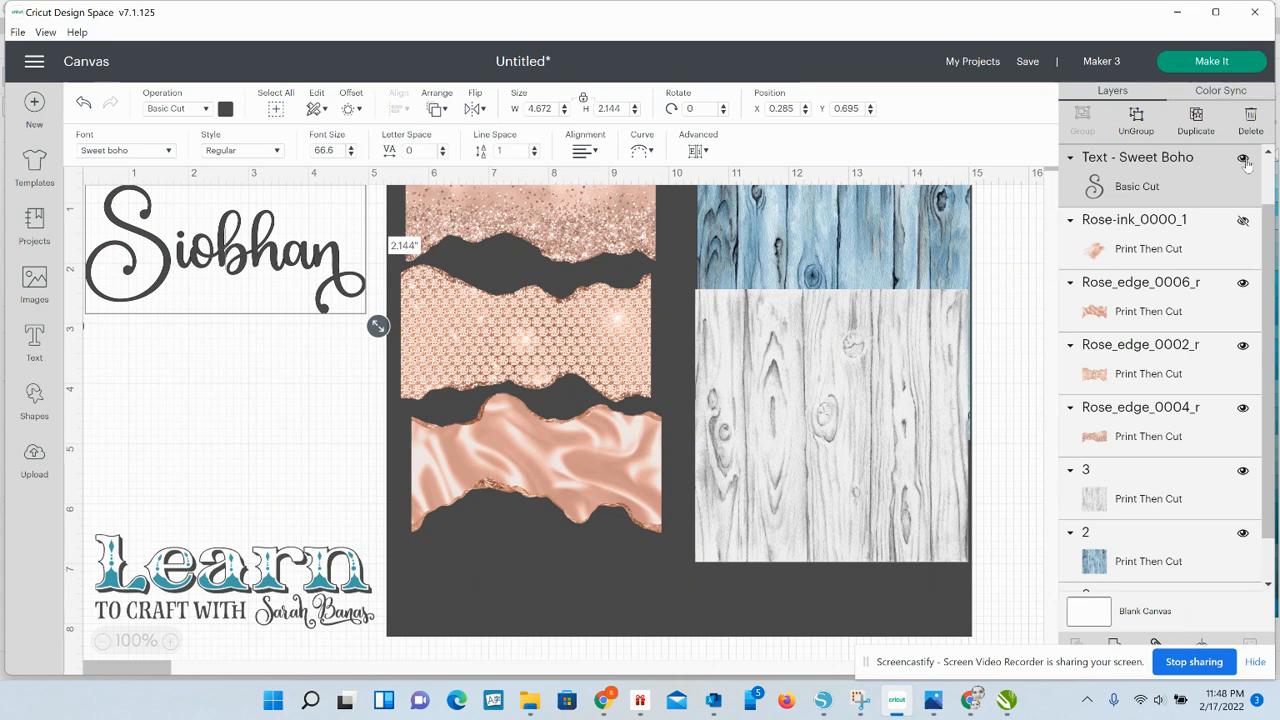
click(1243, 159)
- Shrink the Learn To Craft logo to about 3.28 inches wide and shift the dark square left to about X 4.68
click(350, 578)
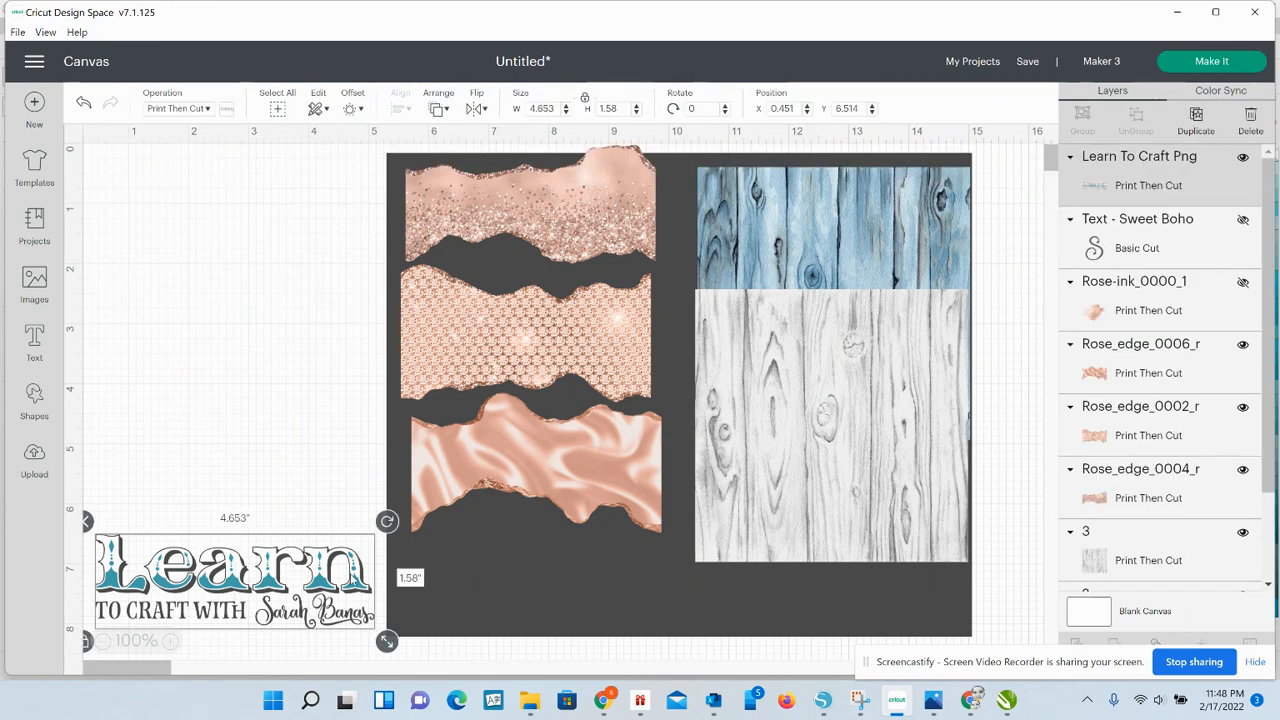
drag(386, 642, 283, 587)
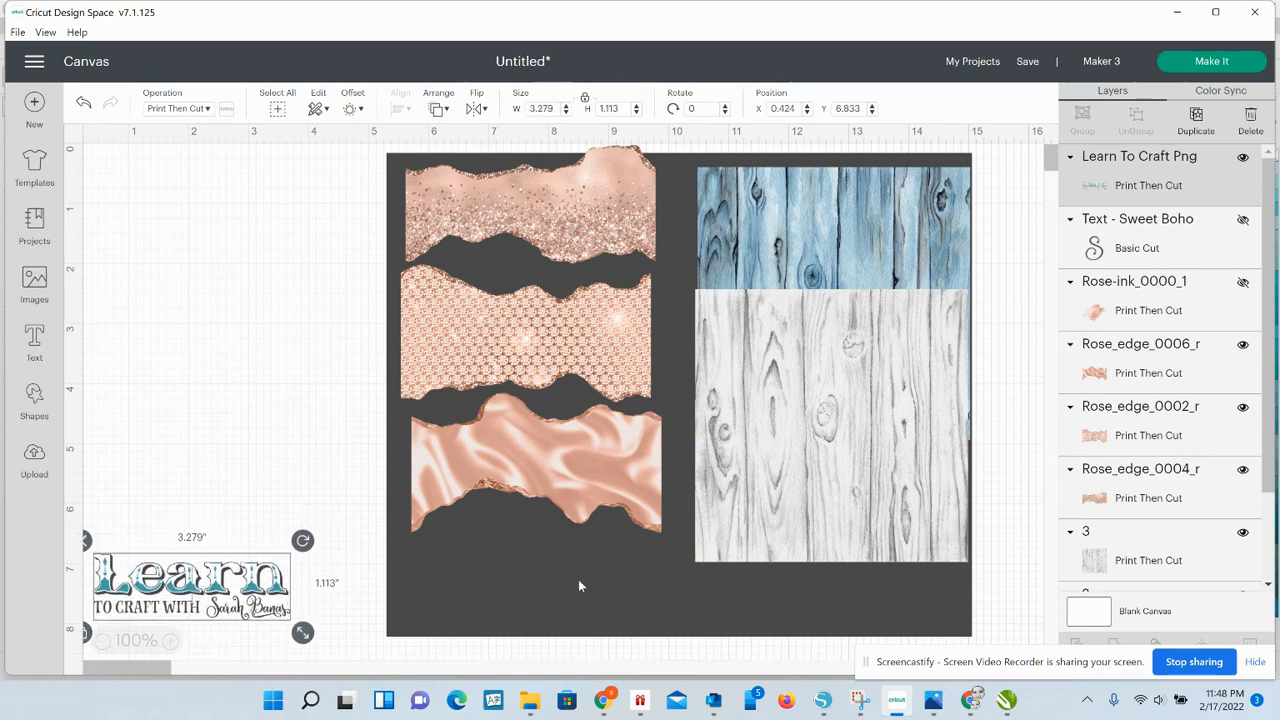
drag(561, 584, 541, 584)
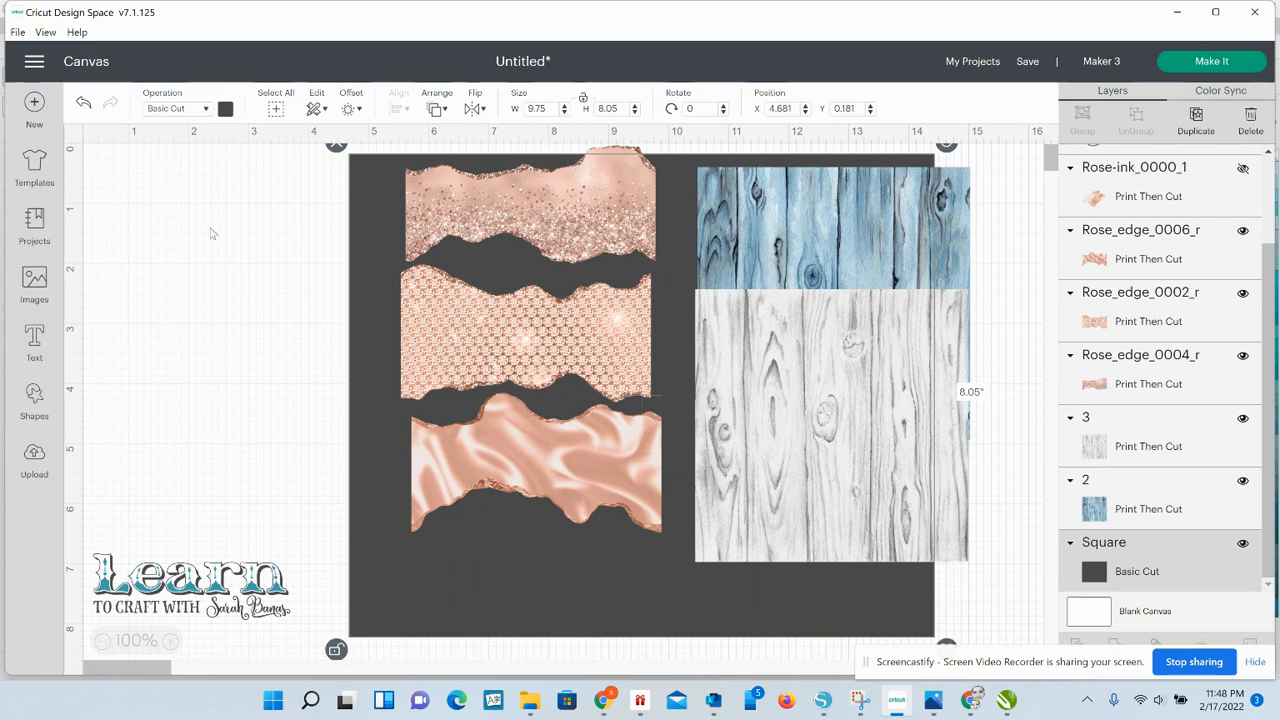
click(238, 254)
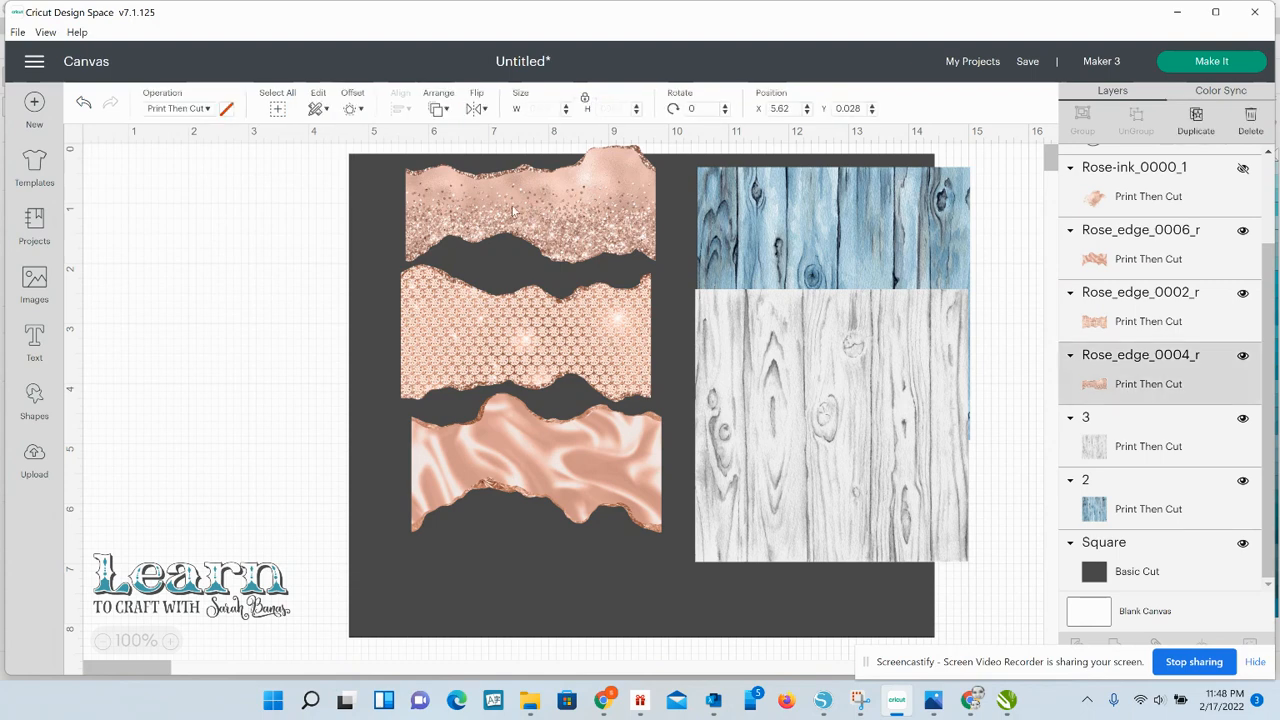
- Move the three rose edge images off the dark square to the empty canvas on its left
drag(527, 202, 148, 238)
drag(491, 330, 140, 339)
drag(455, 448, 121, 437)
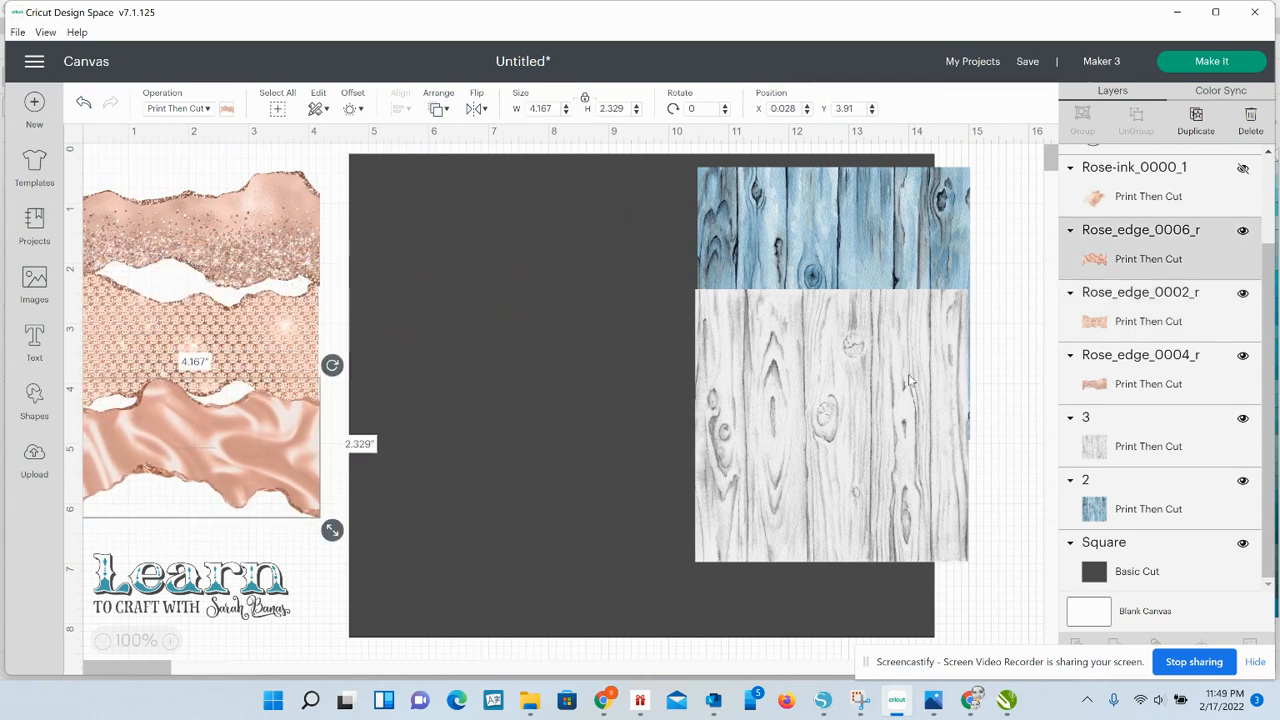
- Select both wood patterns together and move them off the dark square to its right
click(976, 242)
drag(998, 204, 1154, 316)
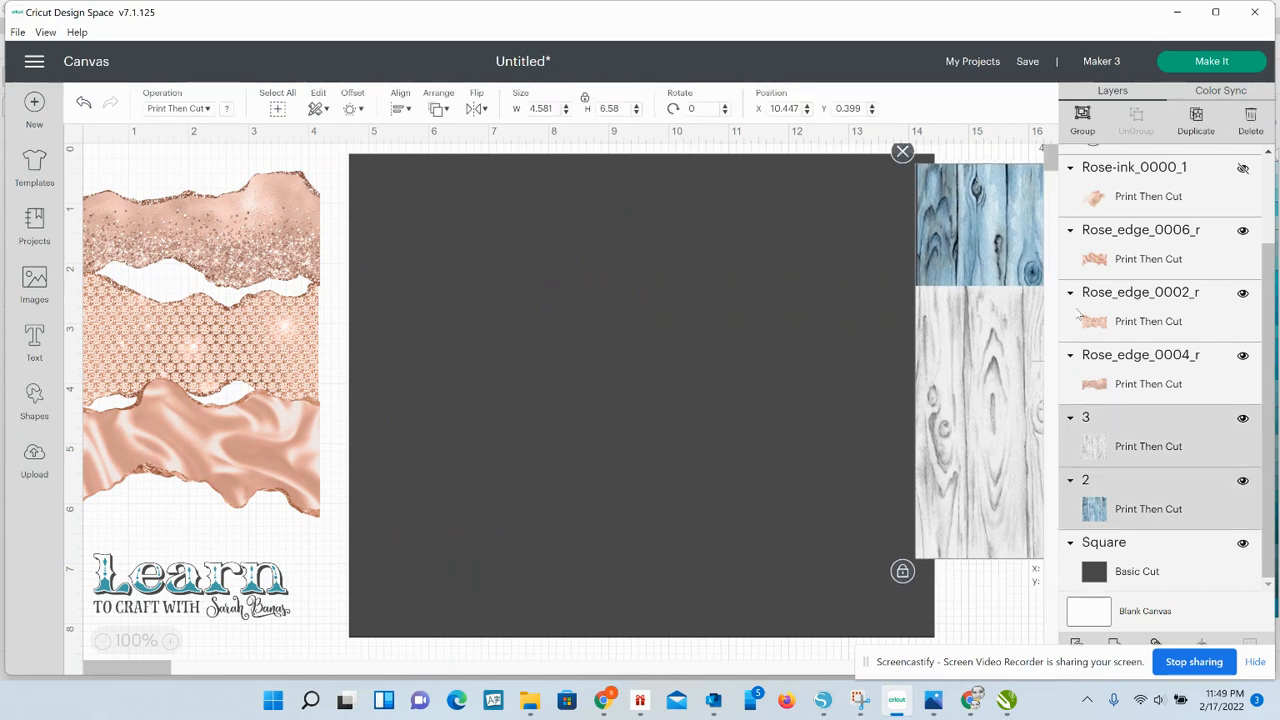
drag(978, 339, 1032, 337)
- Proportionally shrink the dark square to a width of 7 inches and reposition it at about X 5.71, Y 0.58
click(835, 560)
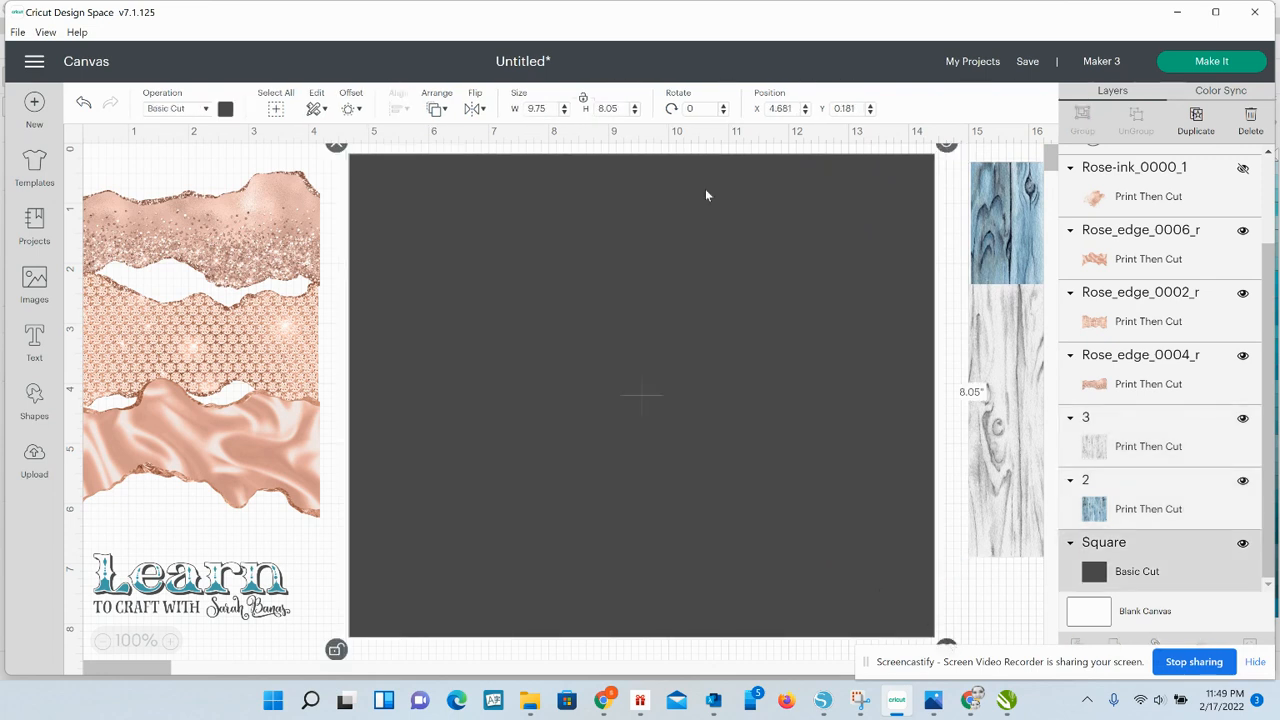
click(583, 100)
drag(946, 643, 781, 478)
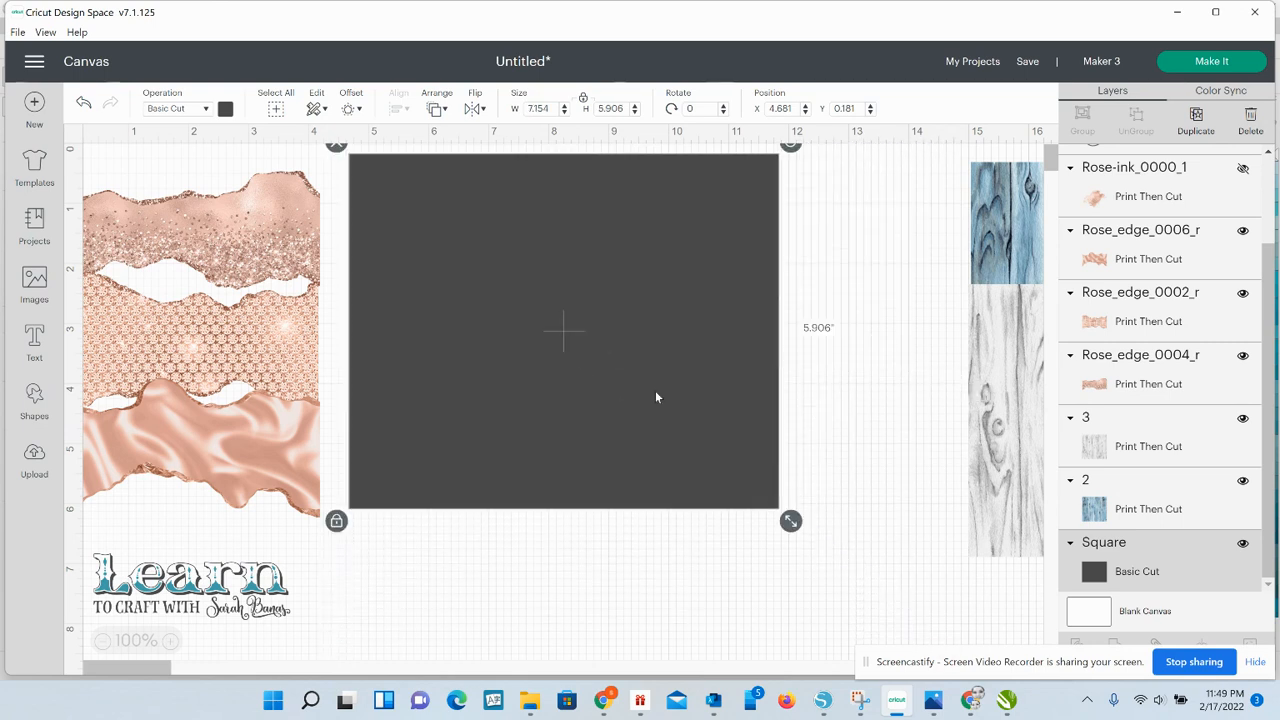
drag(585, 369, 643, 423)
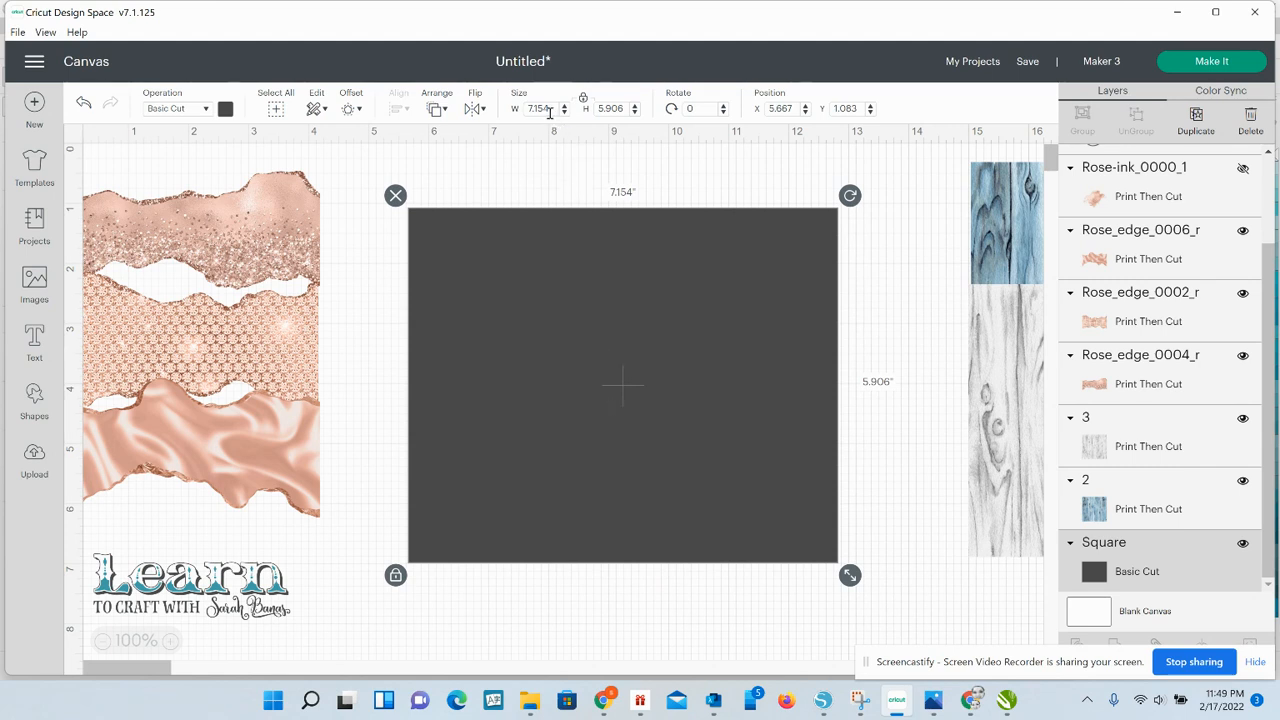
key(Return)
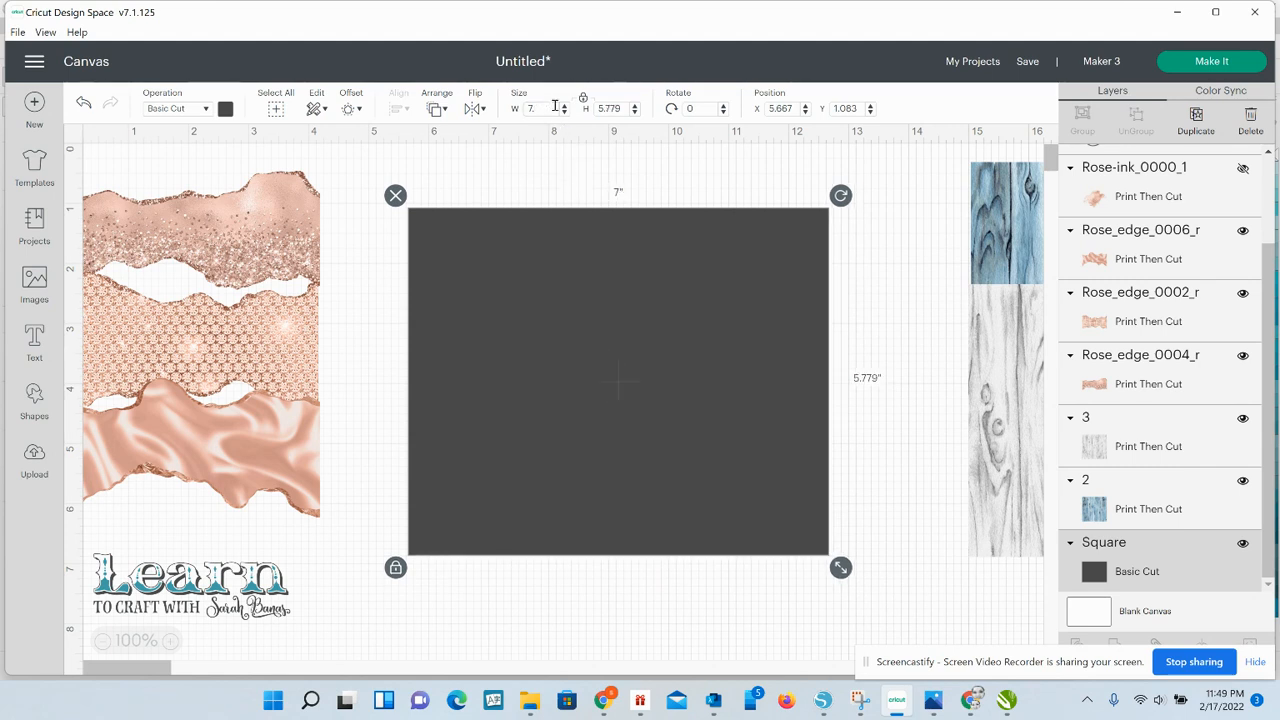
click(864, 384)
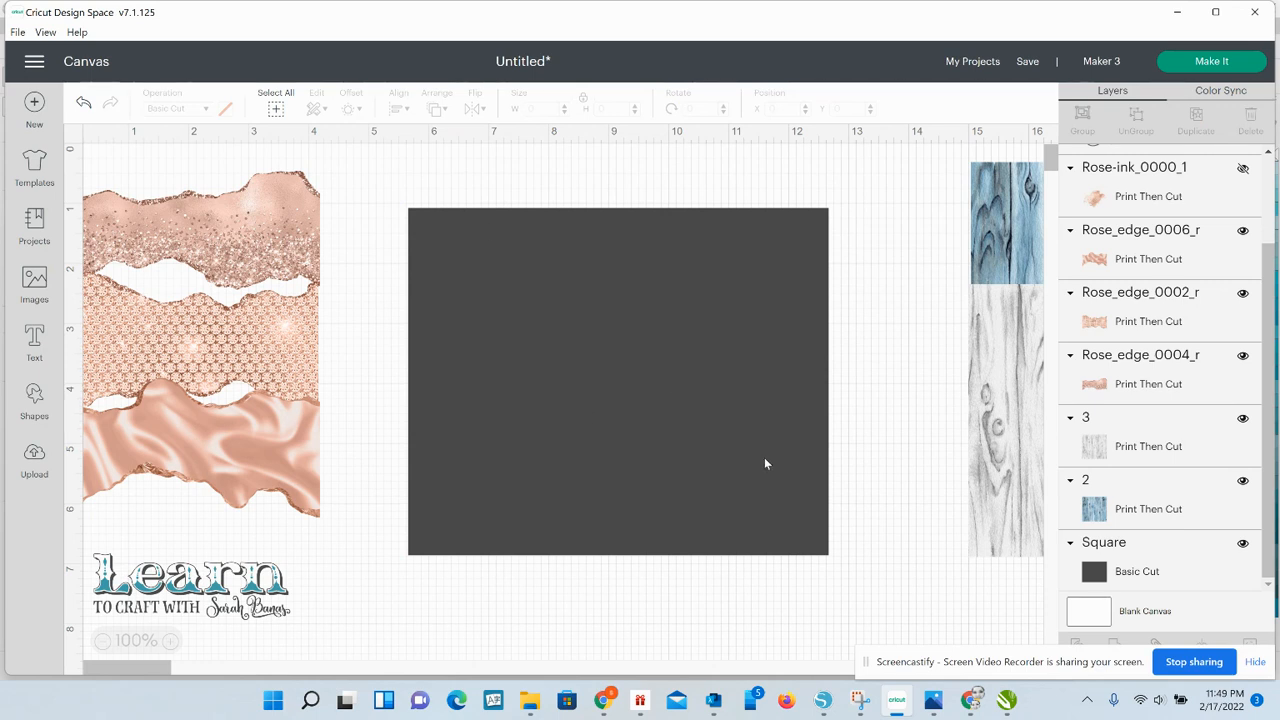
mouse_move(663, 370)
mouse_down()
mouse_move(661, 331)
mouse_move(667, 346)
mouse_up()
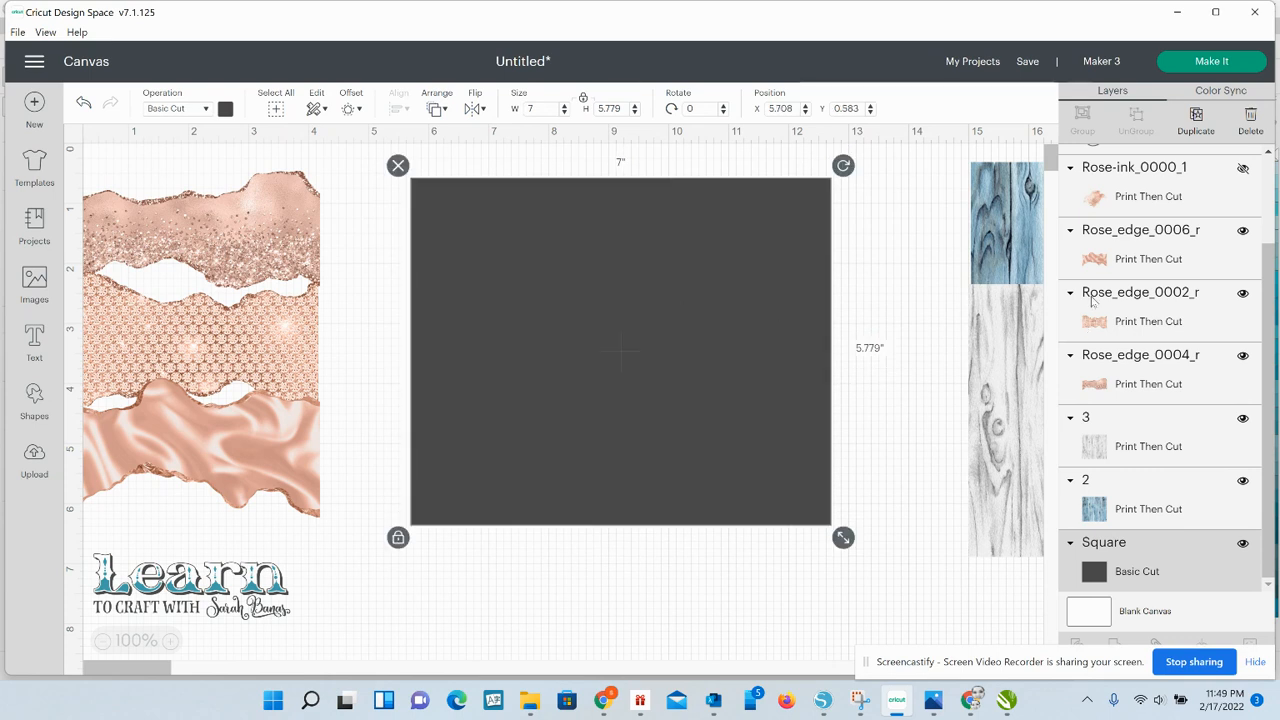
- Delete the blue wood pattern and place the grey wood pattern on the dark square
drag(1015, 244, 700, 318)
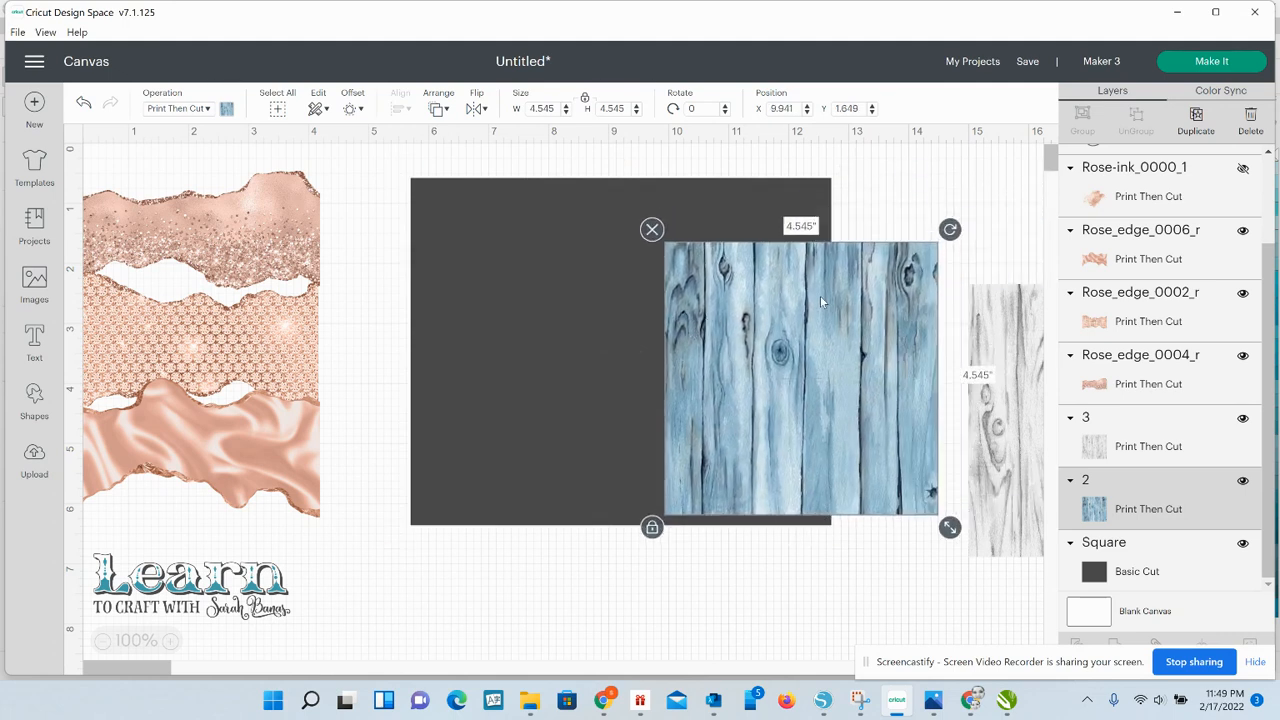
click(651, 230)
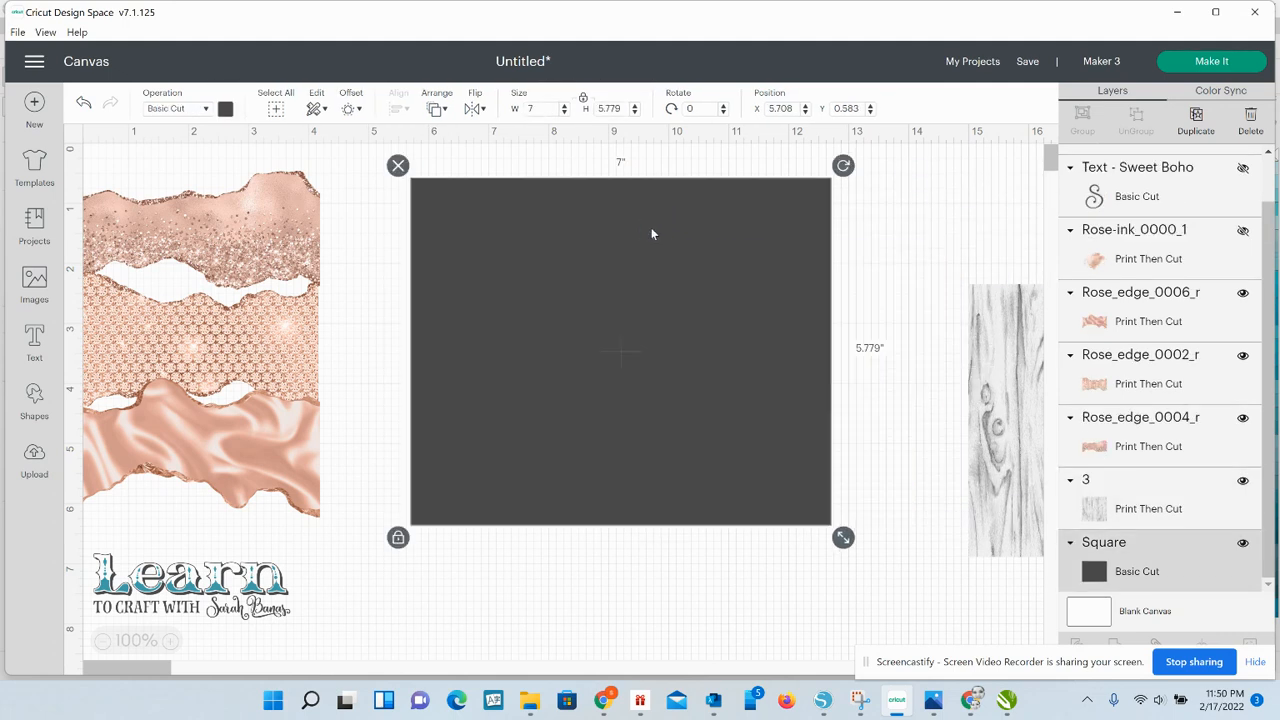
drag(1021, 406, 525, 331)
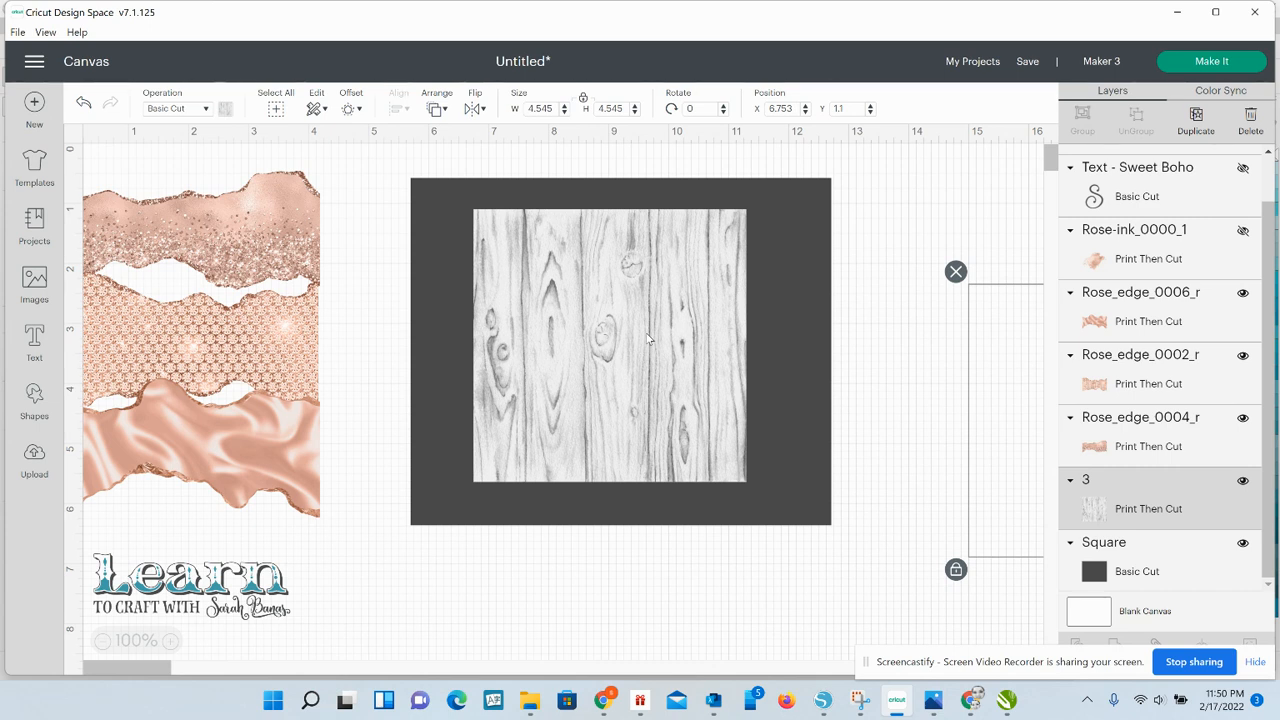
- Compare the dimensions of the dark square with those of the grey wood pattern
click(778, 286)
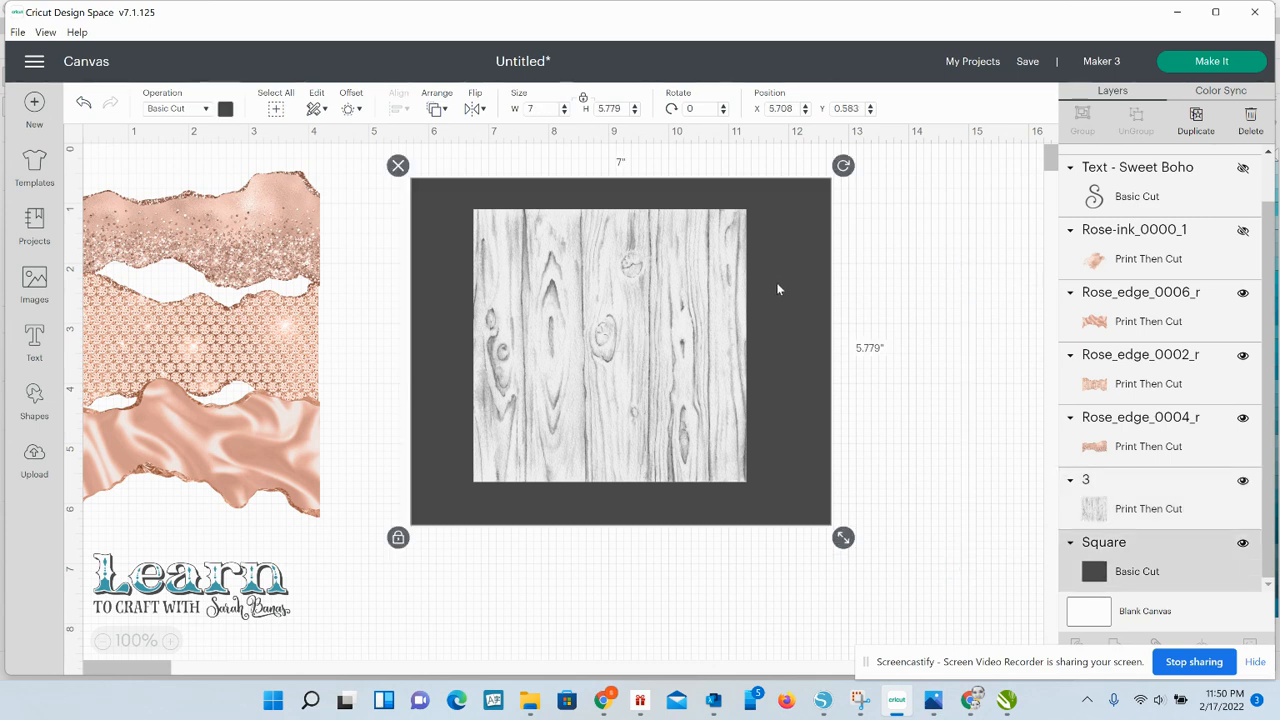
click(601, 254)
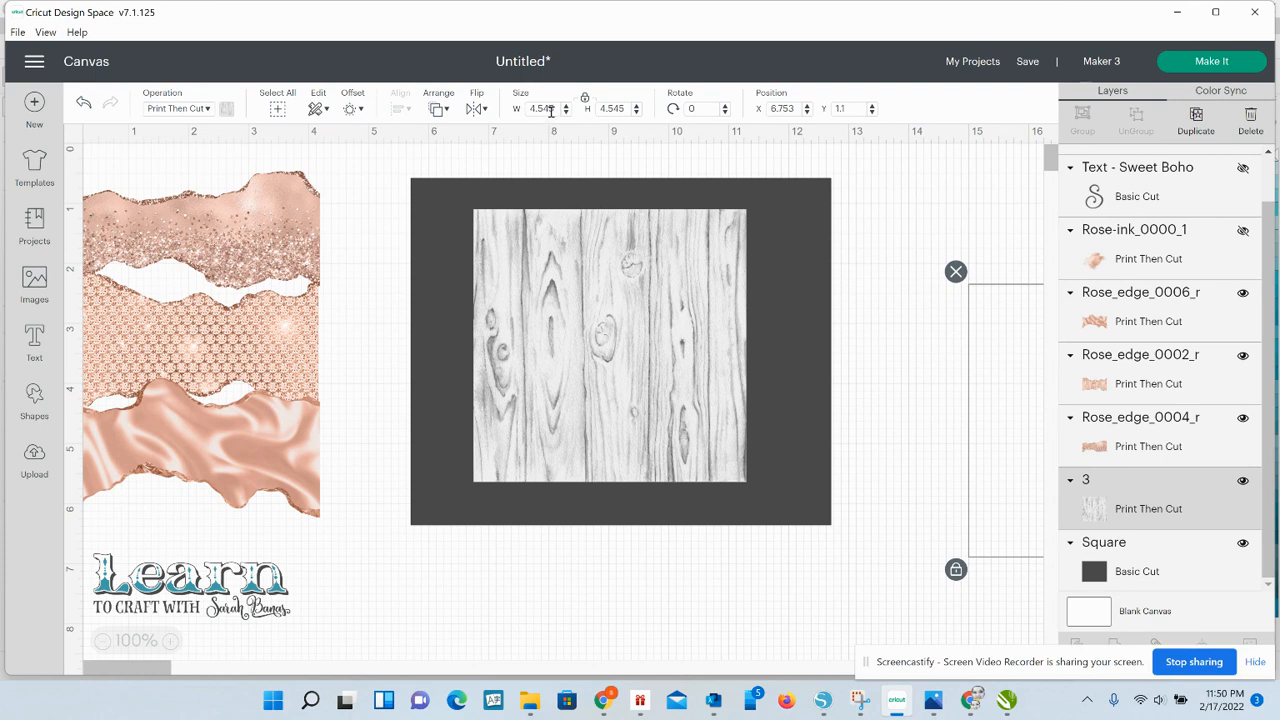
click(790, 290)
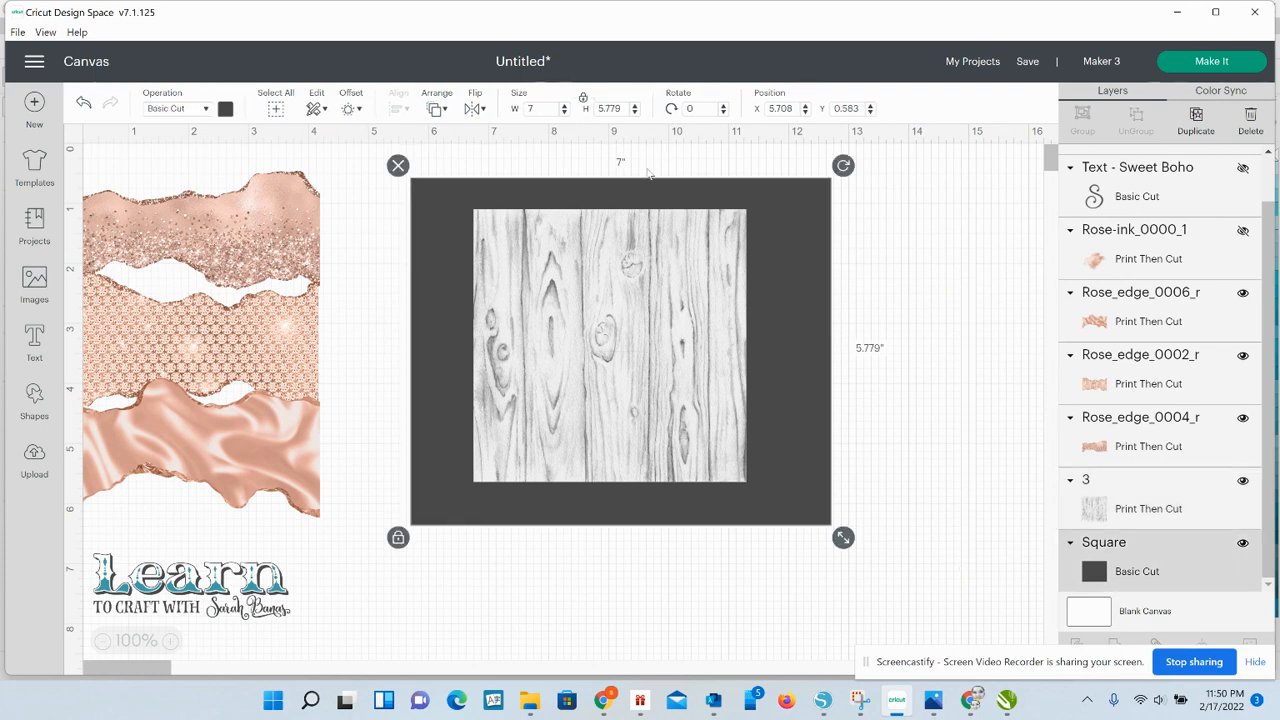
click(590, 241)
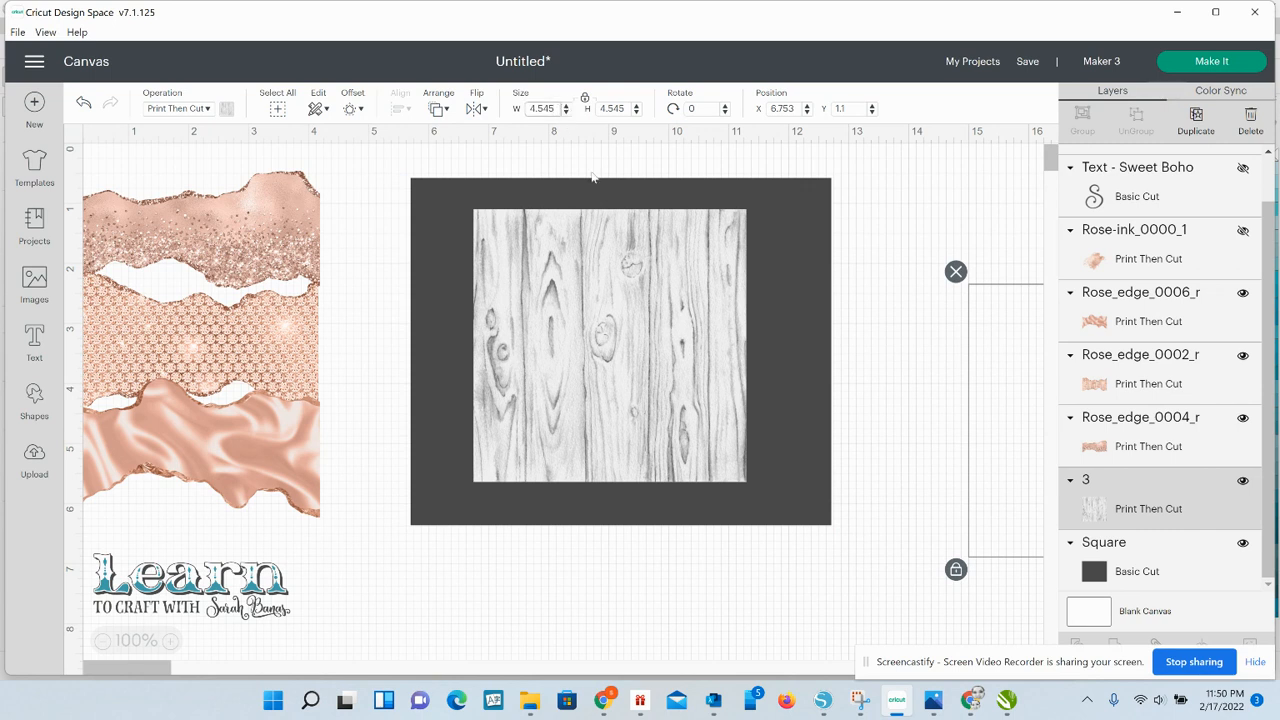
- Set the grey wood pattern's width to 7 inches and move it to about X 7.15, Y 0.58, flush with the dark square's upper edge
key(BackSpace)
click(545, 109)
text(7)
key(Return)
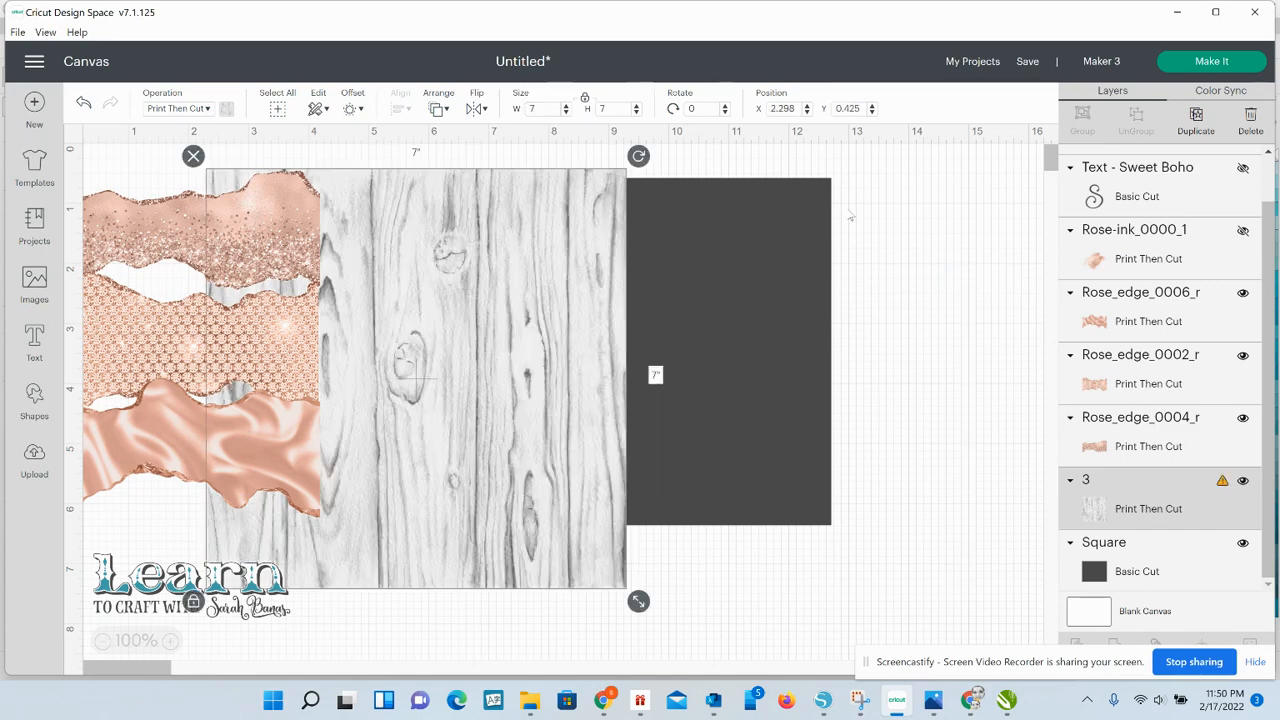
drag(491, 258, 778, 272)
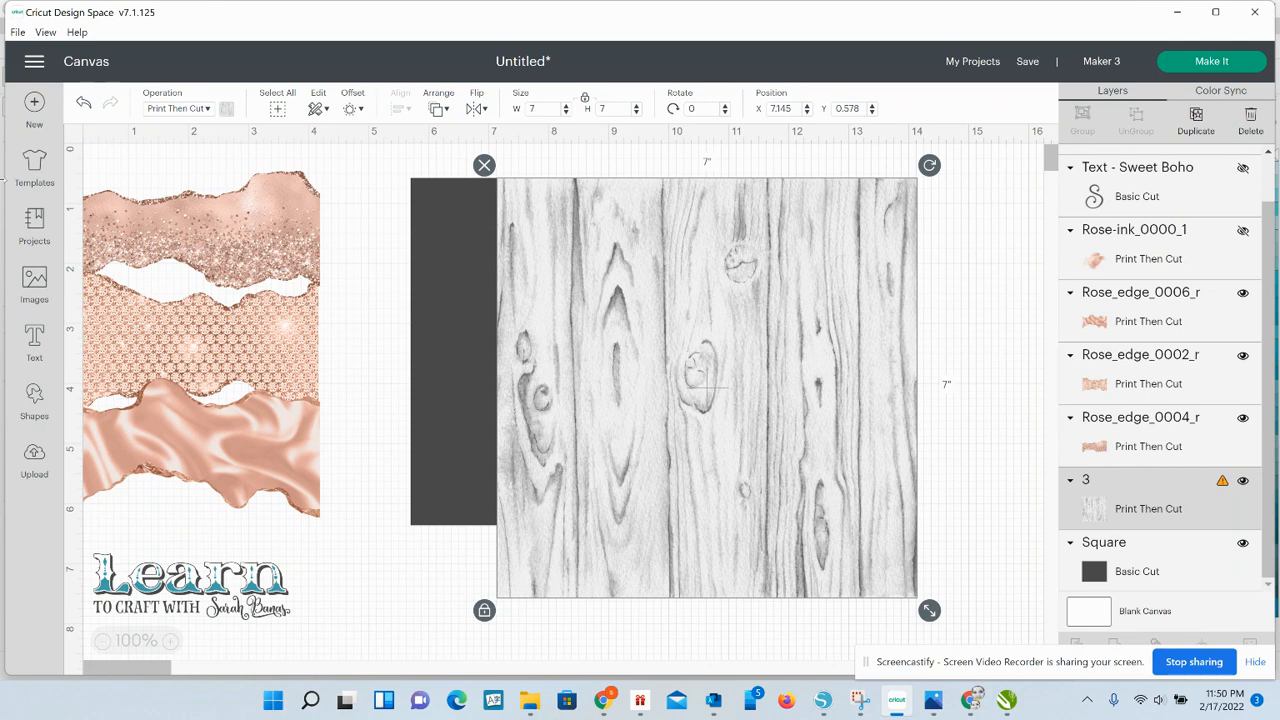
- Add a square, stretch it to about 10.8 by 2.4 inches, and cover the wood pattern's overhang below the dark square with it
click(34, 398)
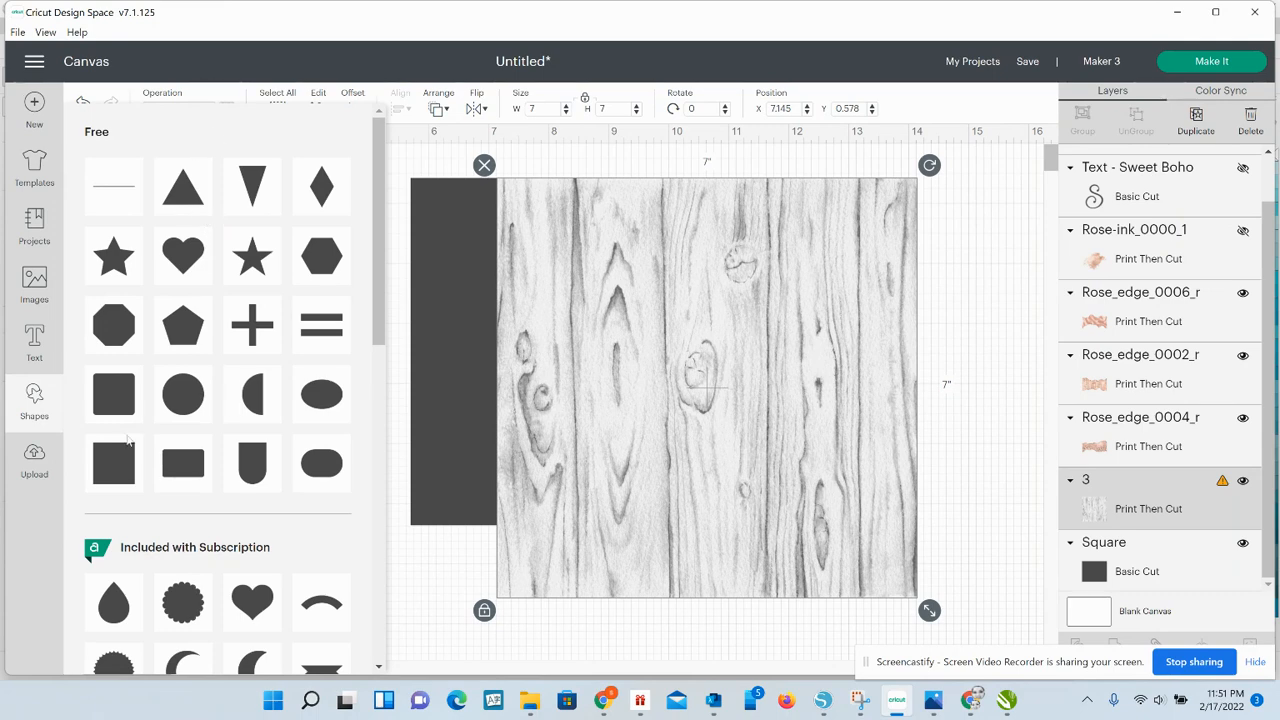
click(121, 458)
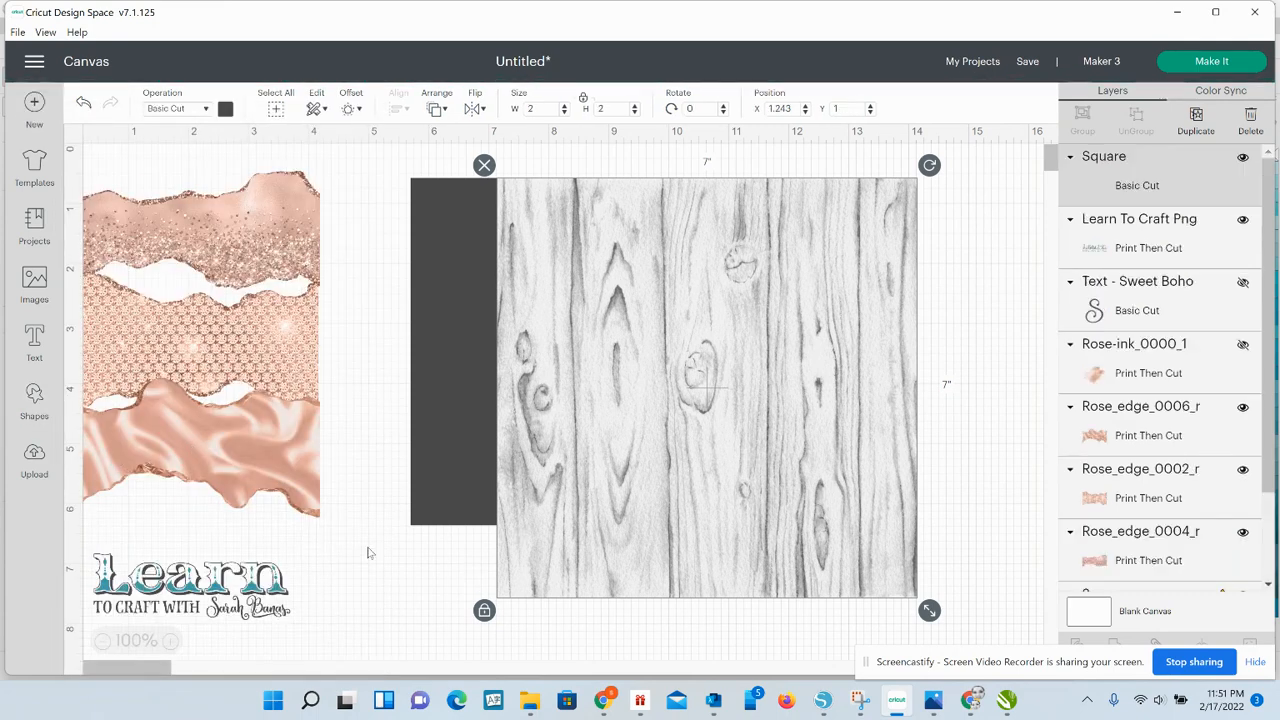
drag(214, 228, 396, 497)
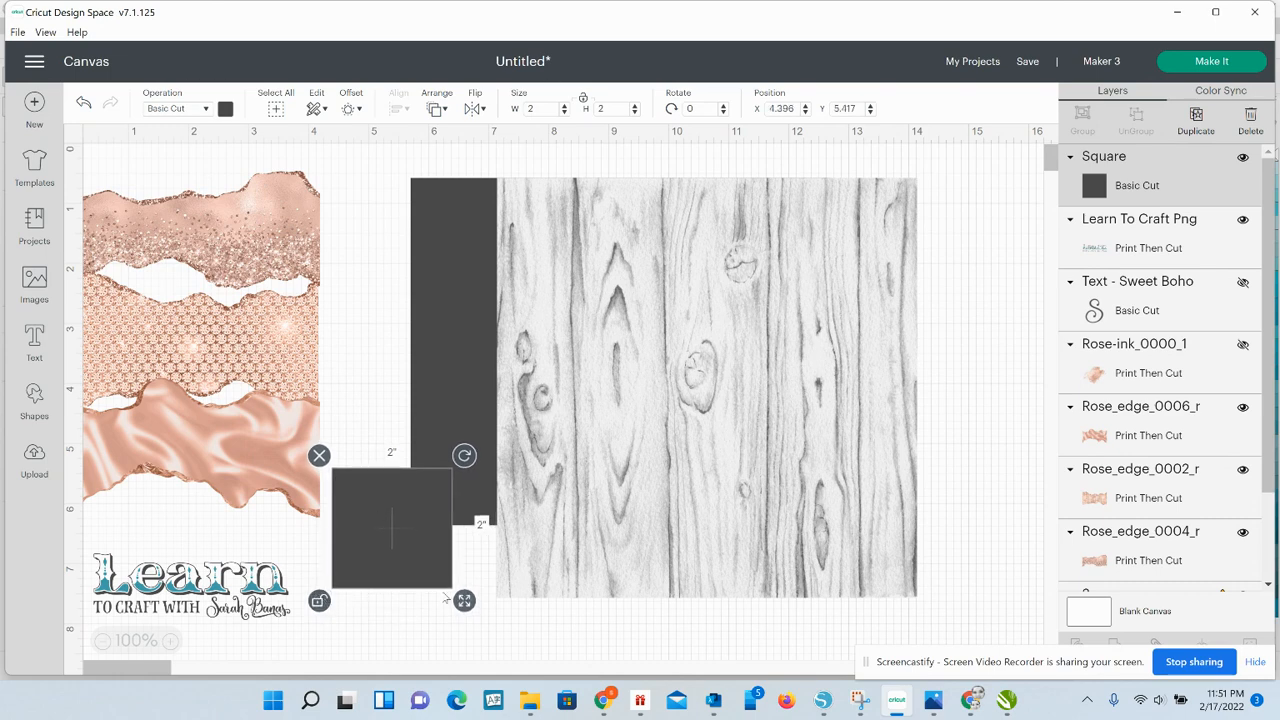
drag(464, 600, 998, 627)
drag(825, 506, 839, 566)
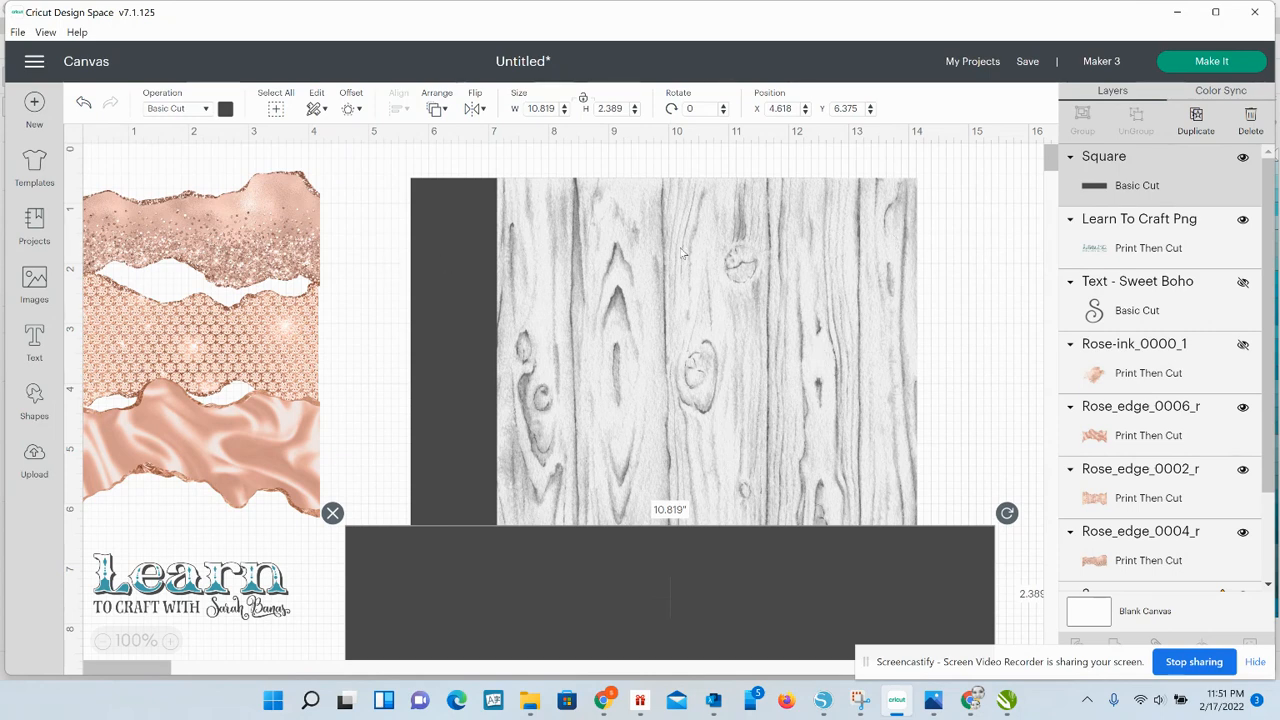
- Select the wide rectangle together with the wood pattern and slice them
click(960, 314)
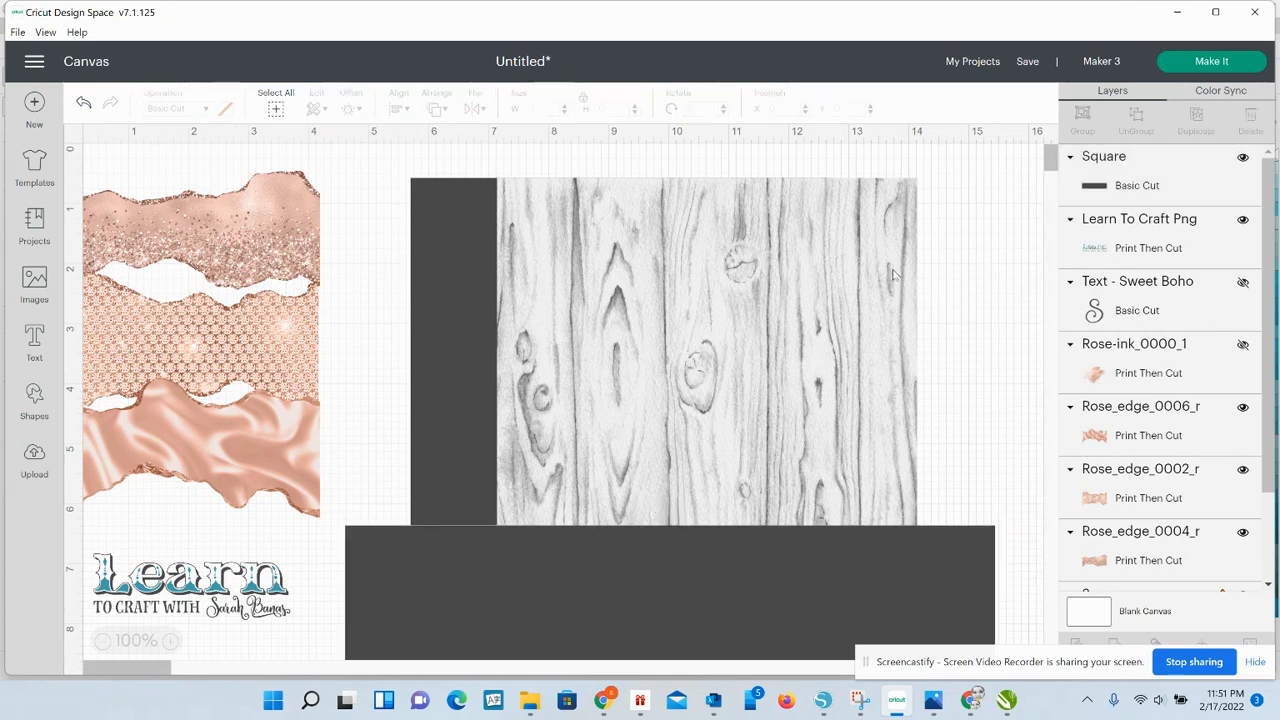
drag(966, 349, 910, 552)
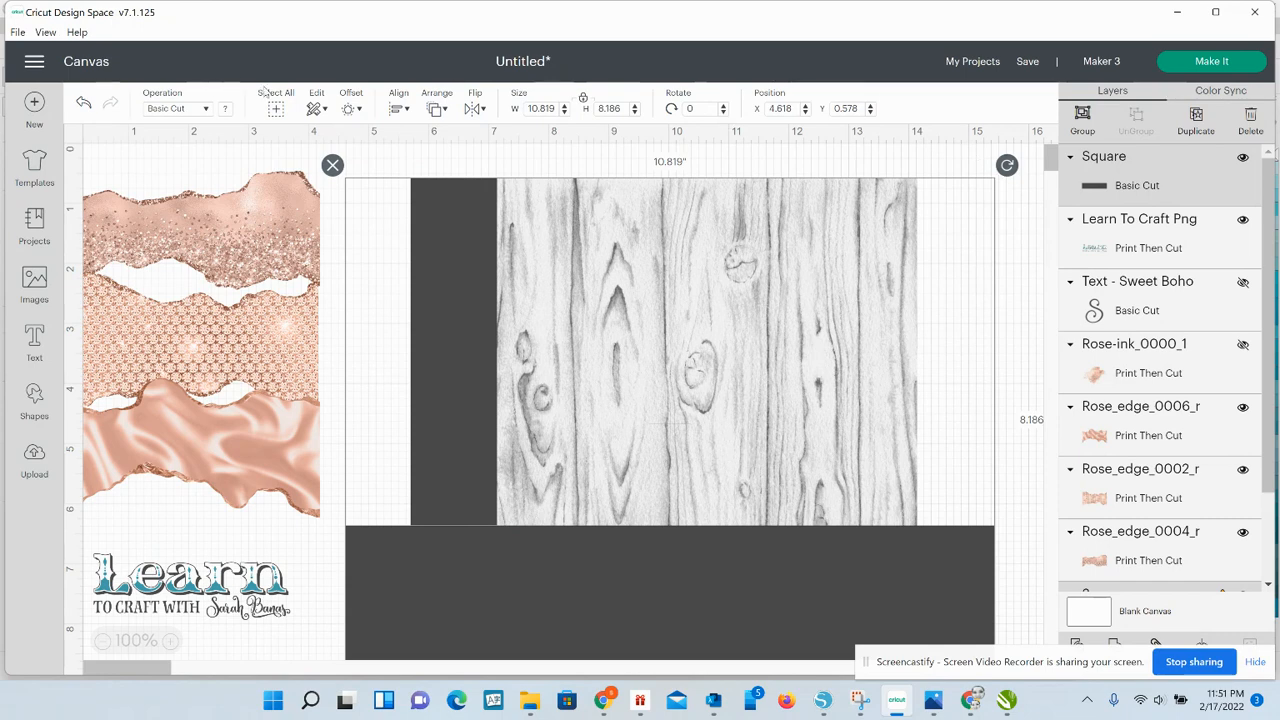
drag(1115, 674, 211, 691)
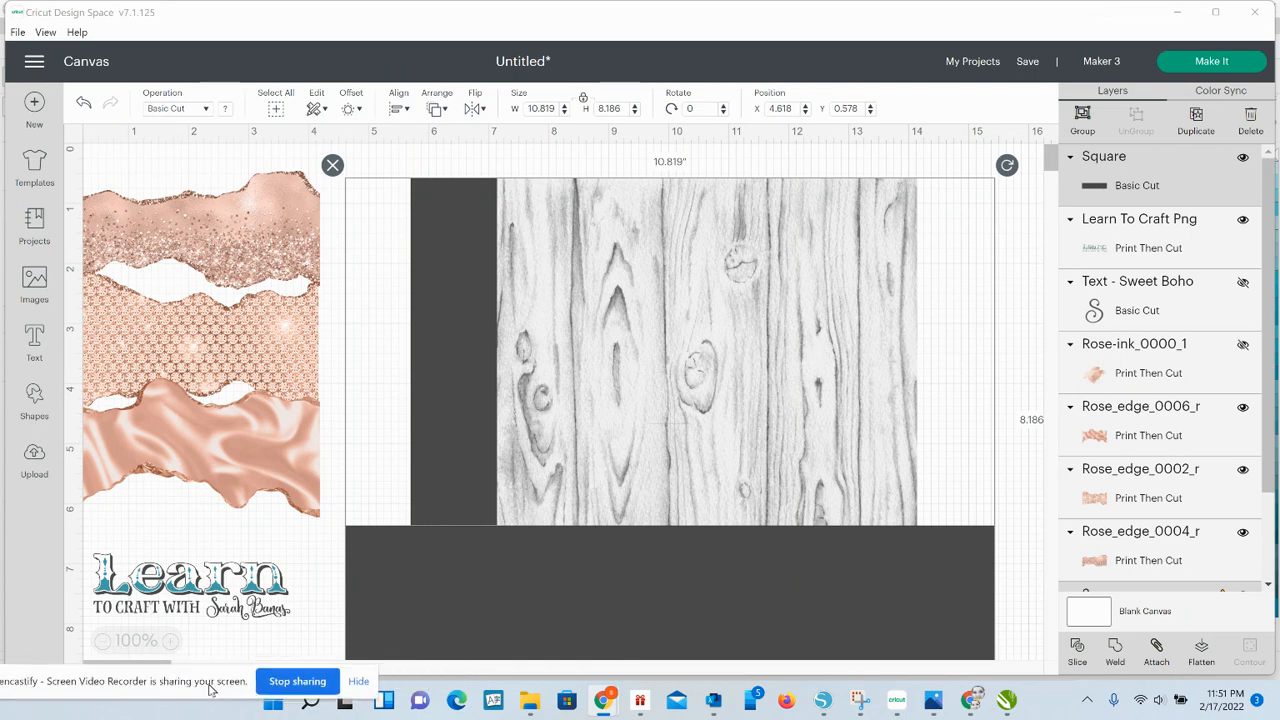
click(1078, 649)
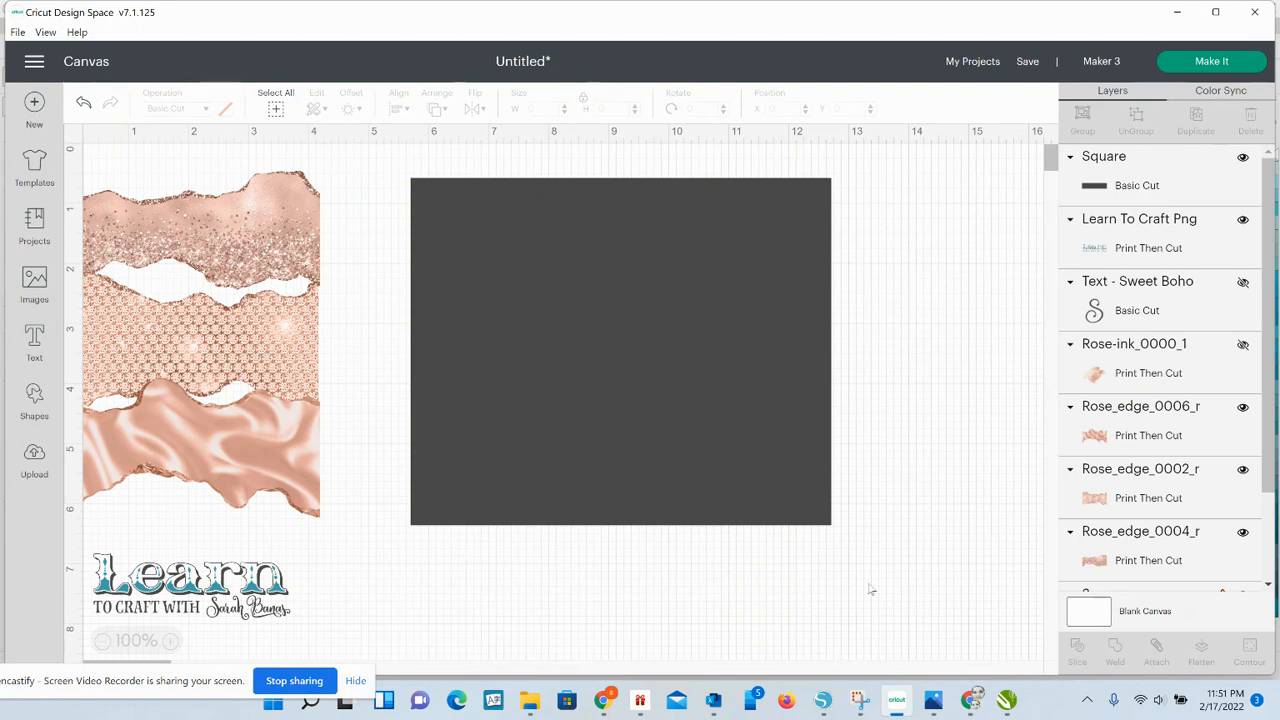
- Delete the dark slice pieces and the excess strip of wood, keeping only the upper wood piece
click(470, 575)
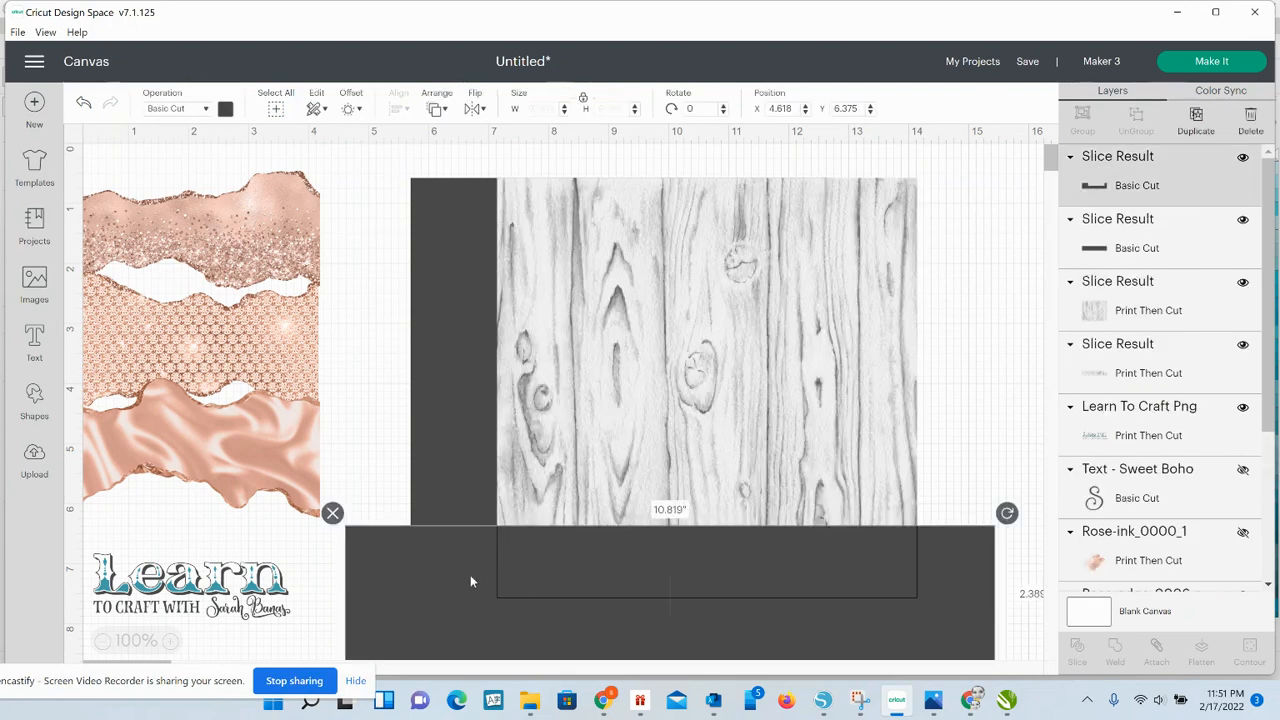
key(Delete)
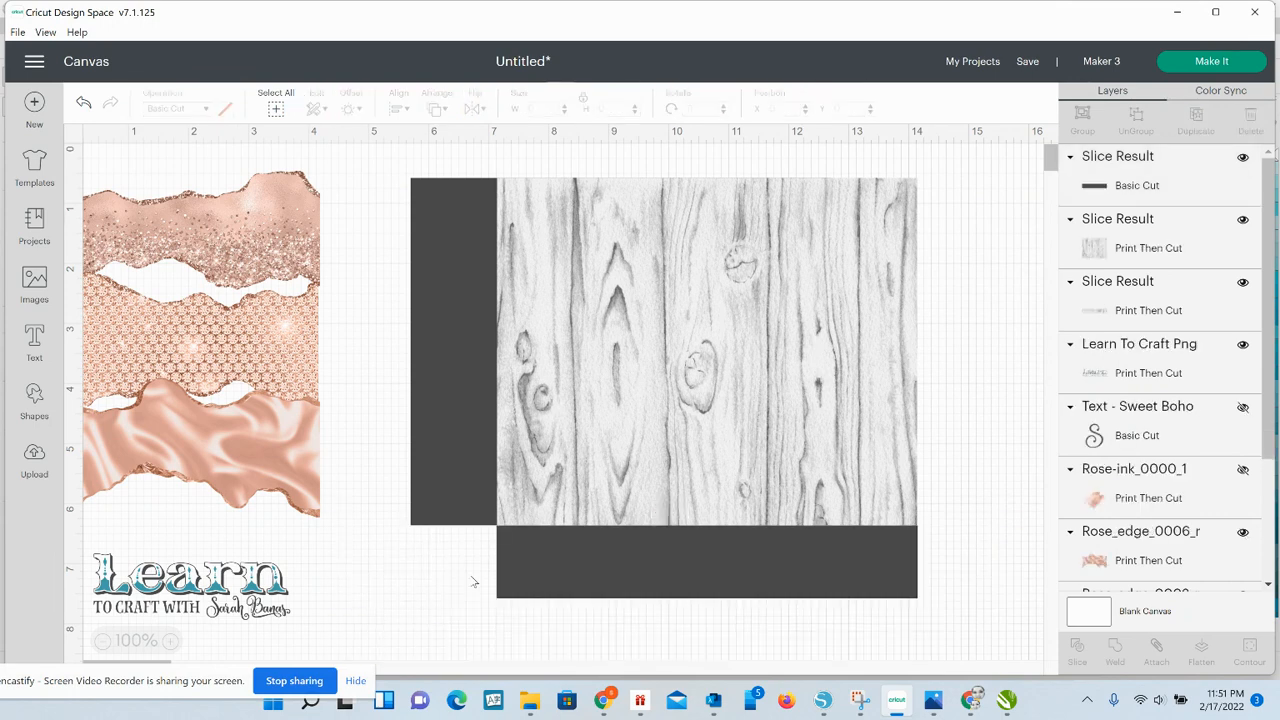
click(558, 542)
key(Delete)
click(557, 542)
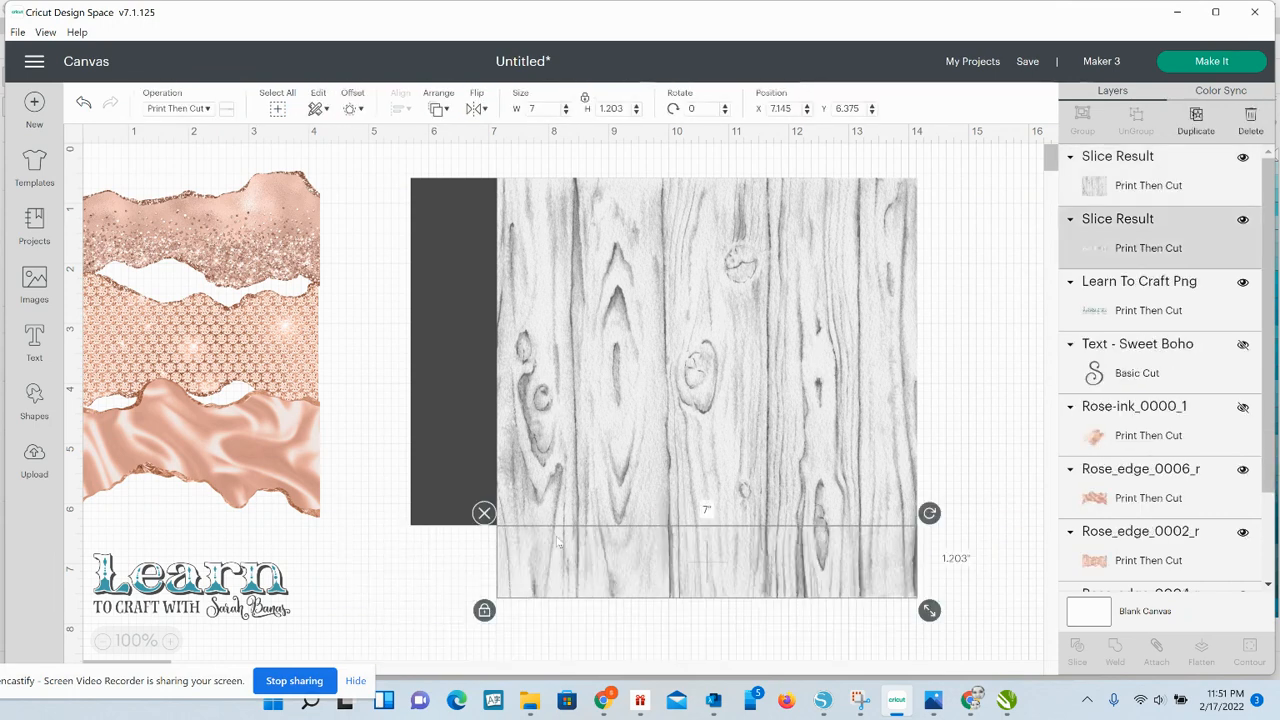
key(Delete)
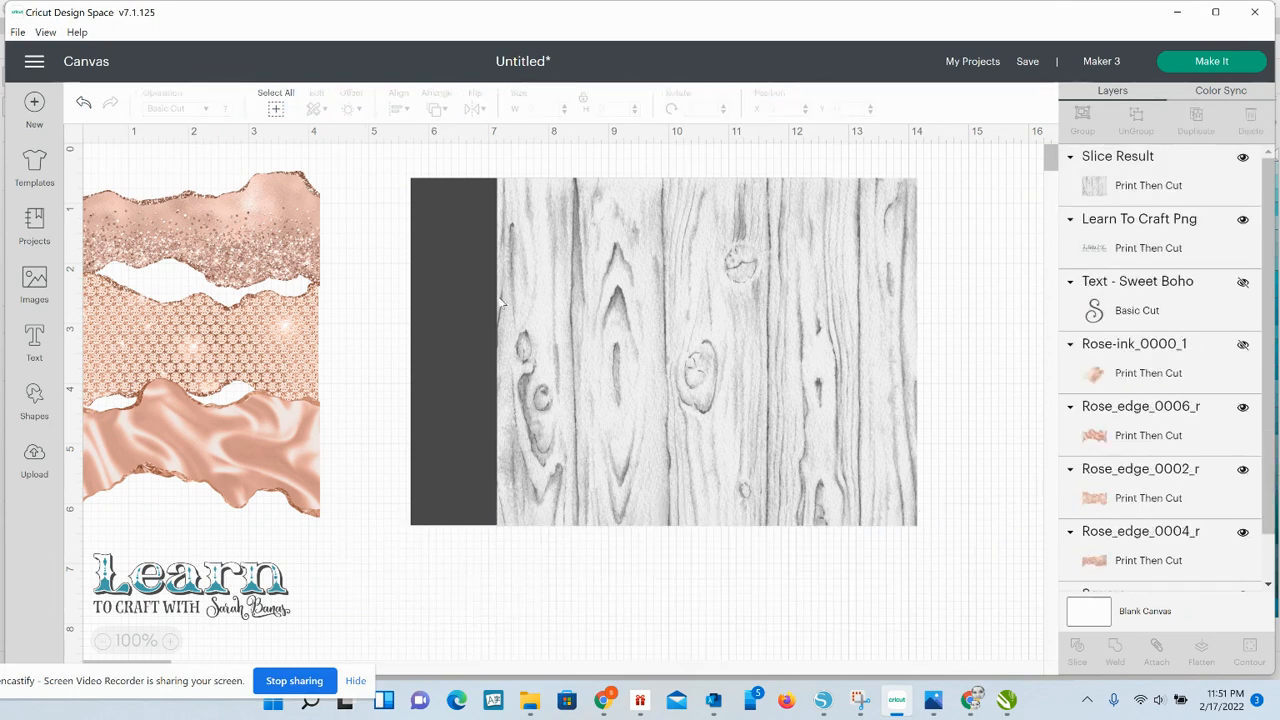
- Shift the trimmed wood pattern partly off the dark square and compare the dimensions of the two
click(685, 337)
drag(720, 374, 768, 464)
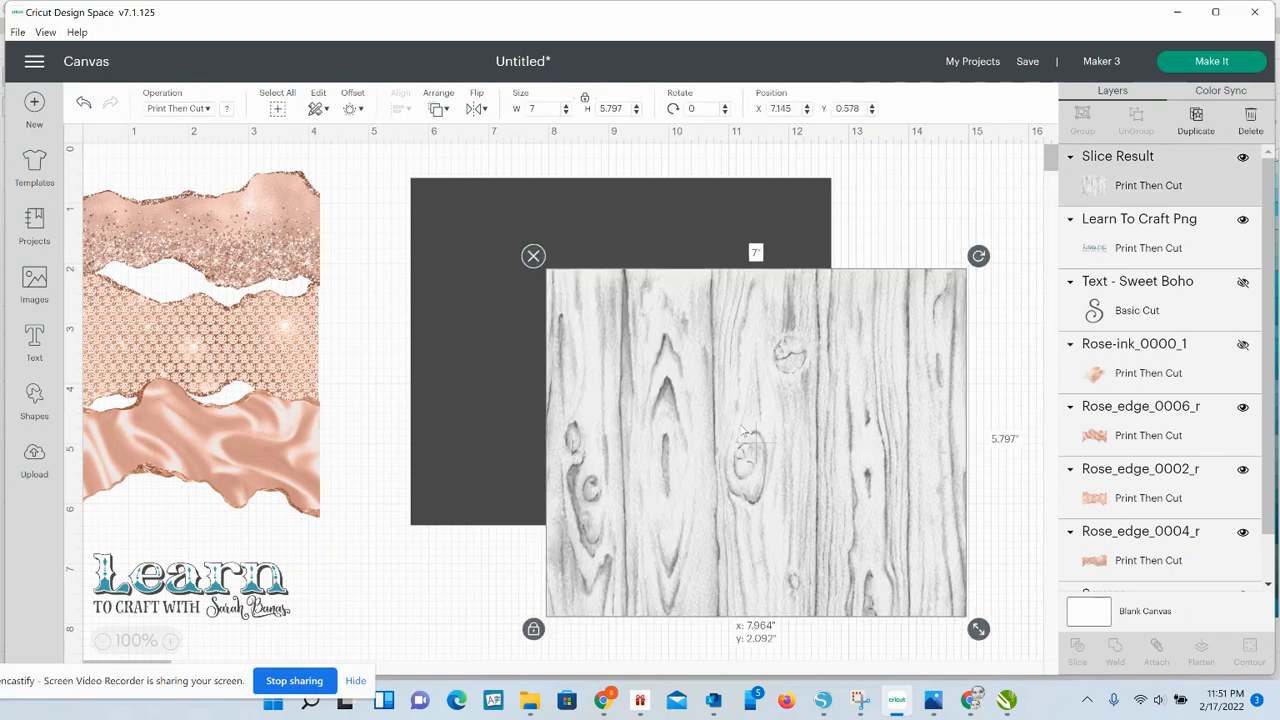
click(605, 238)
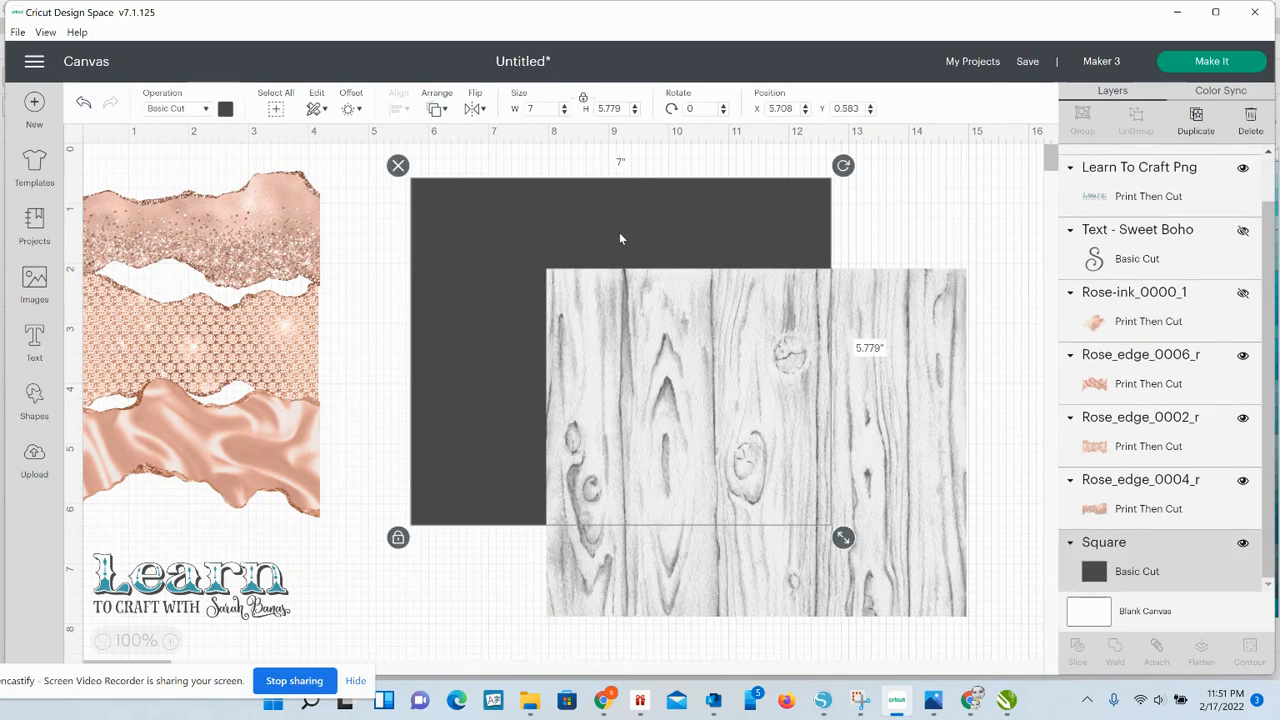
click(882, 427)
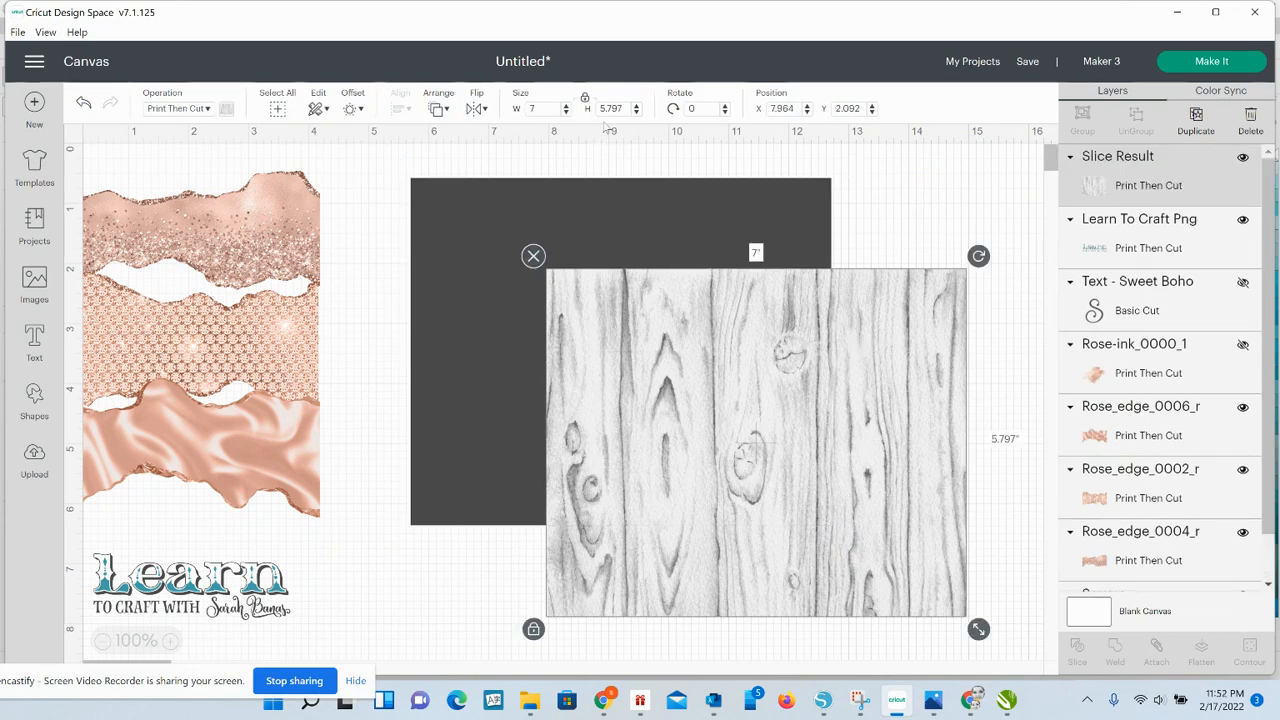
click(629, 211)
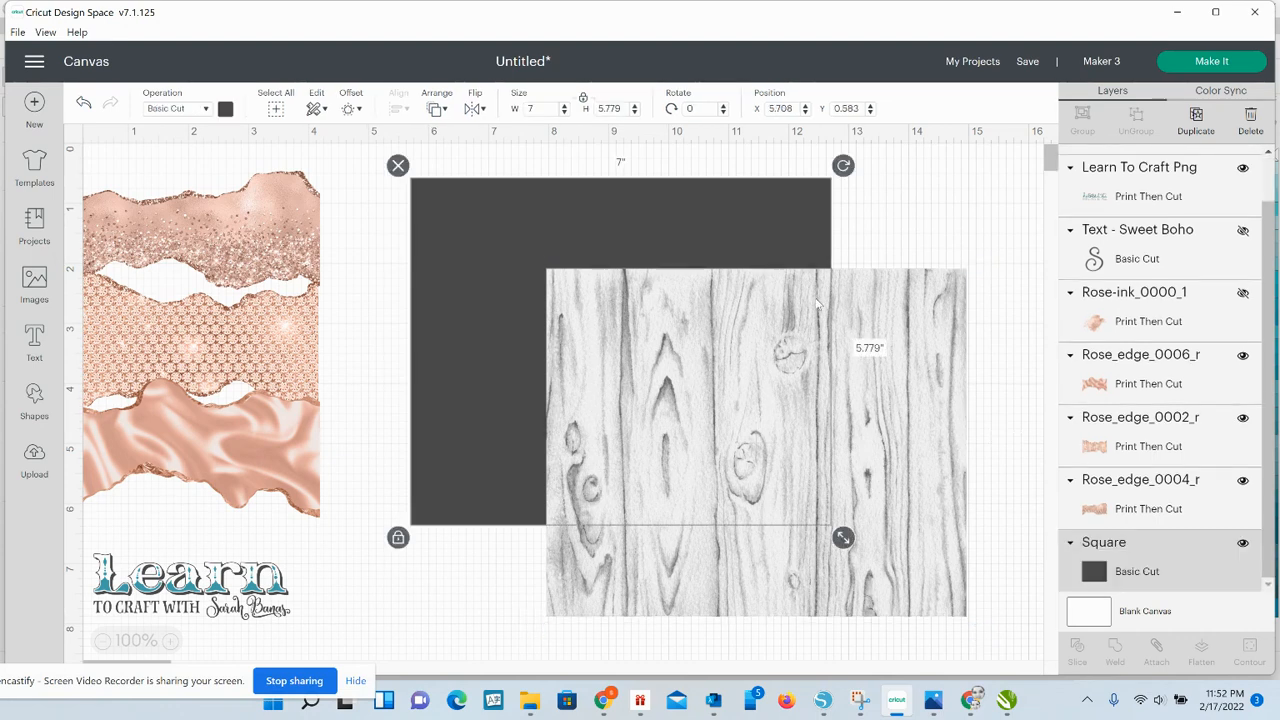
click(912, 306)
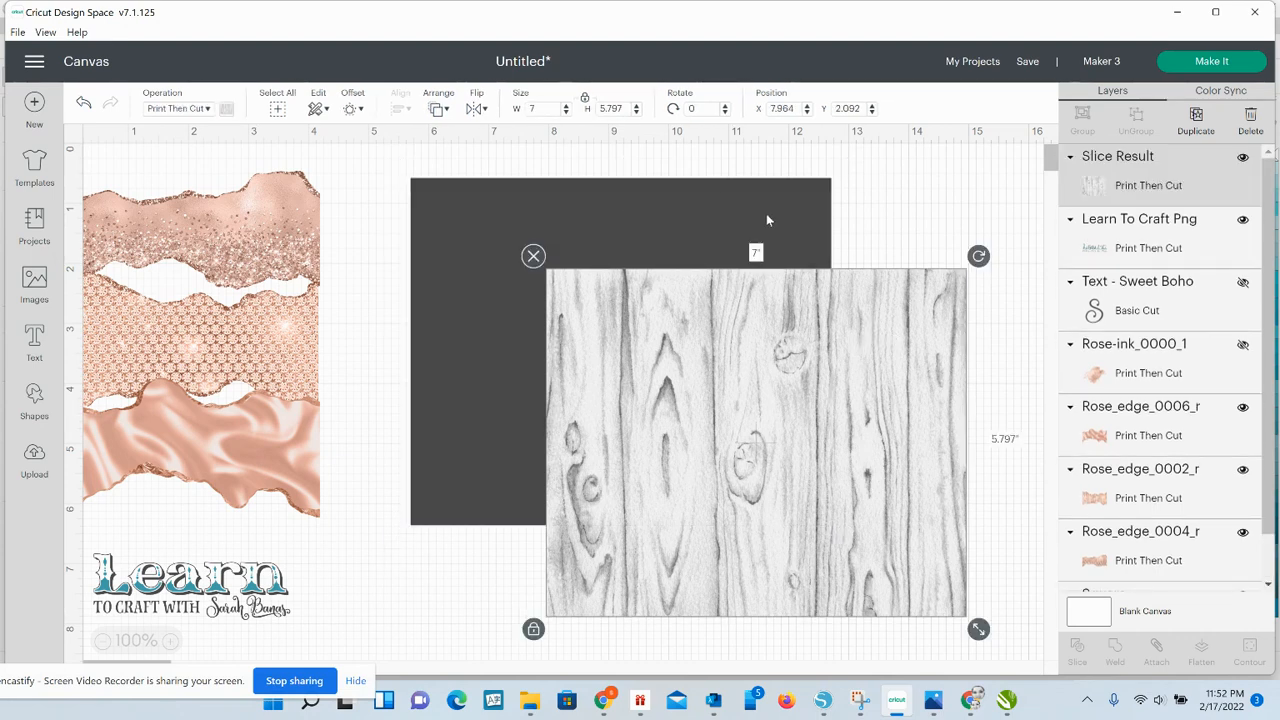
- Delete the dark square and move the trimmed wood pattern to about X 6.12, Y 0.73
click(684, 188)
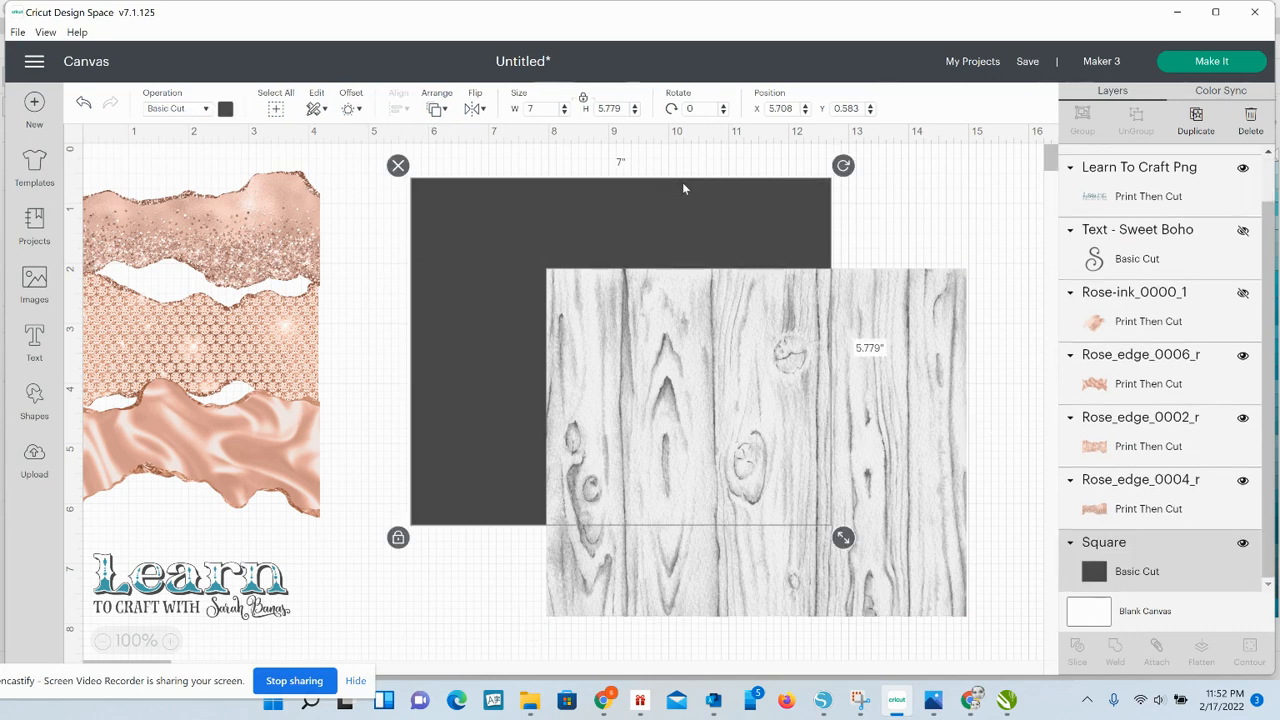
key(Delete)
click(778, 459)
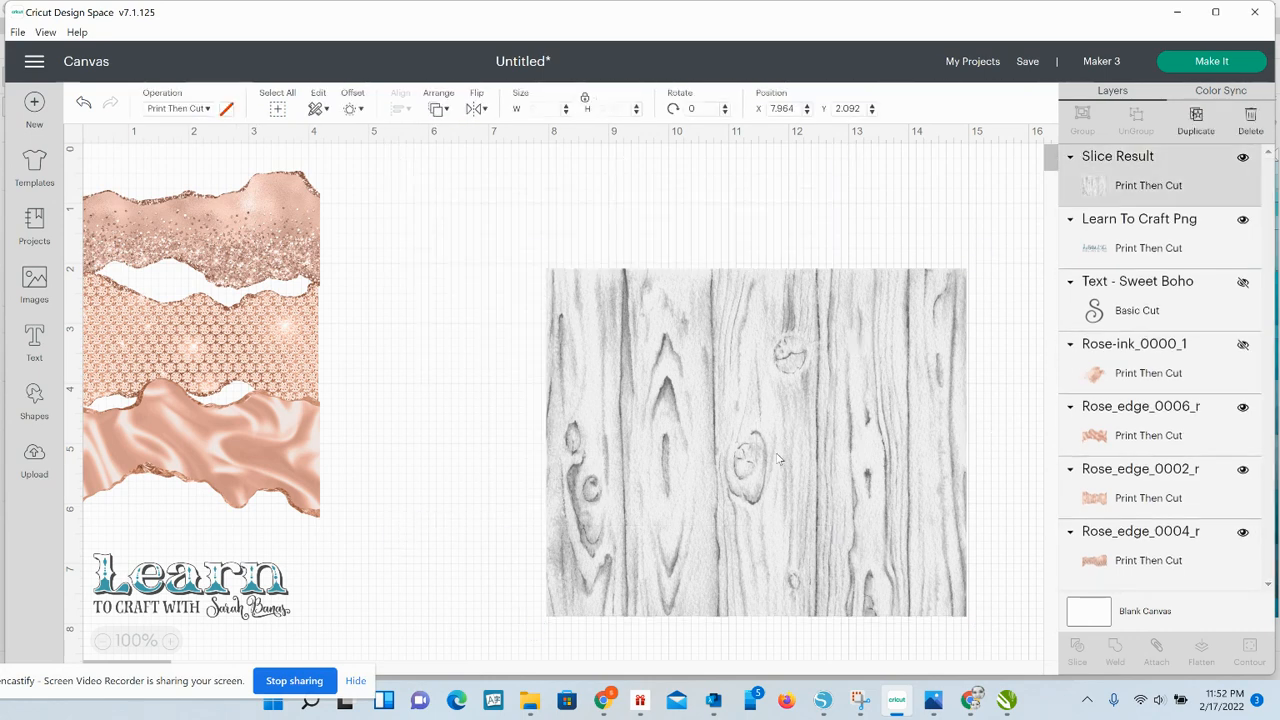
drag(778, 459, 666, 376)
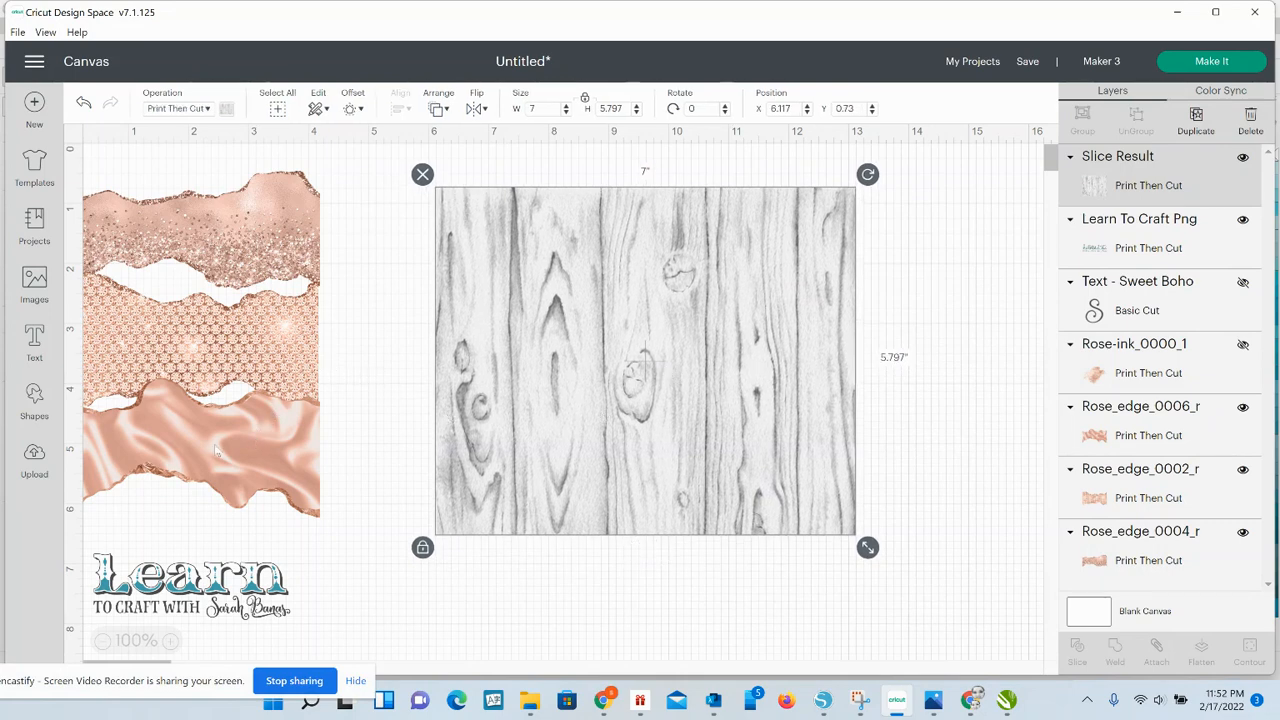
- Move the satin rose strip up over the patterned strip and send the wood pattern to the back
drag(251, 436, 320, 376)
click(563, 383)
right_click(563, 383)
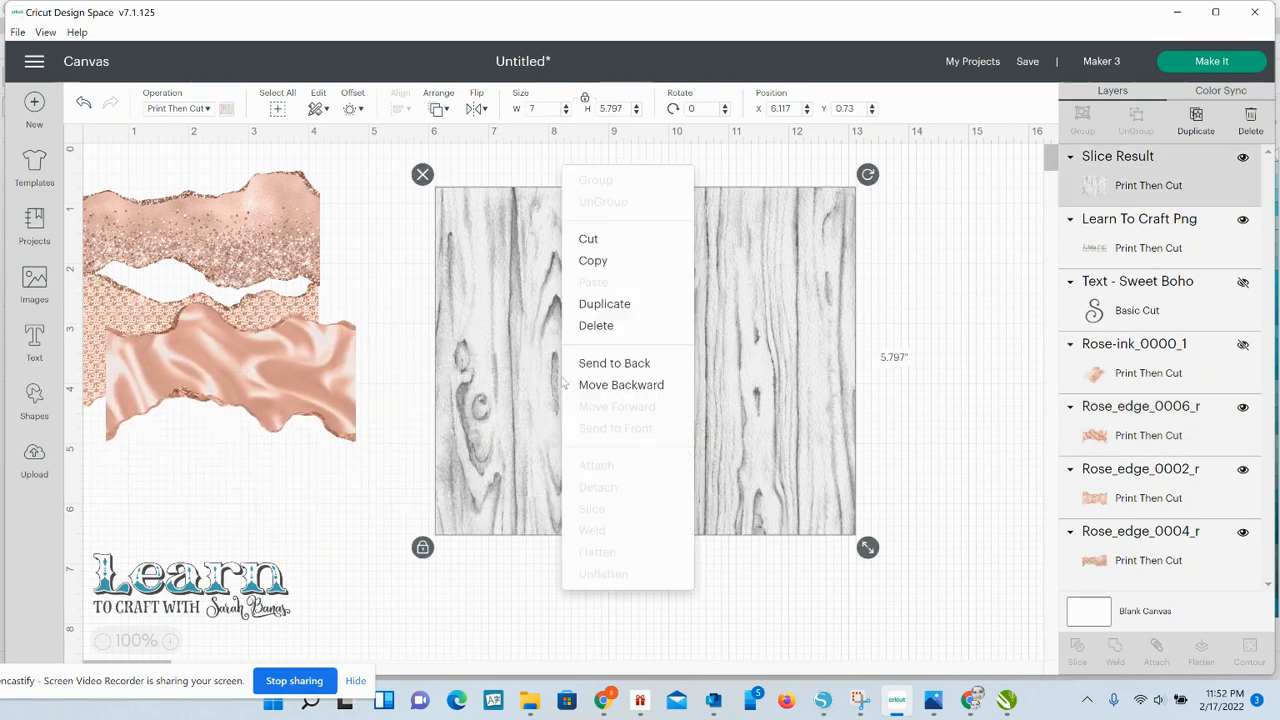
click(586, 365)
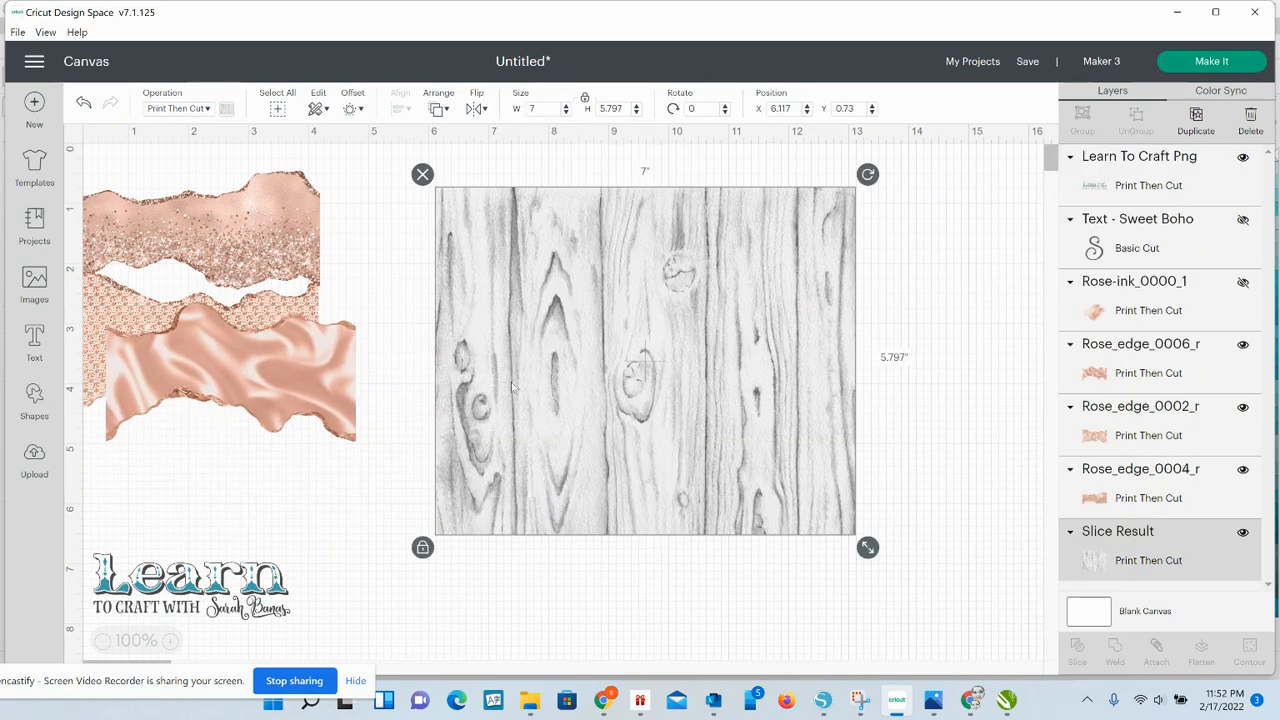
- Try the satin rose strip on the wood pattern, and delete both it and the geometric rose strip
drag(290, 365, 621, 375)
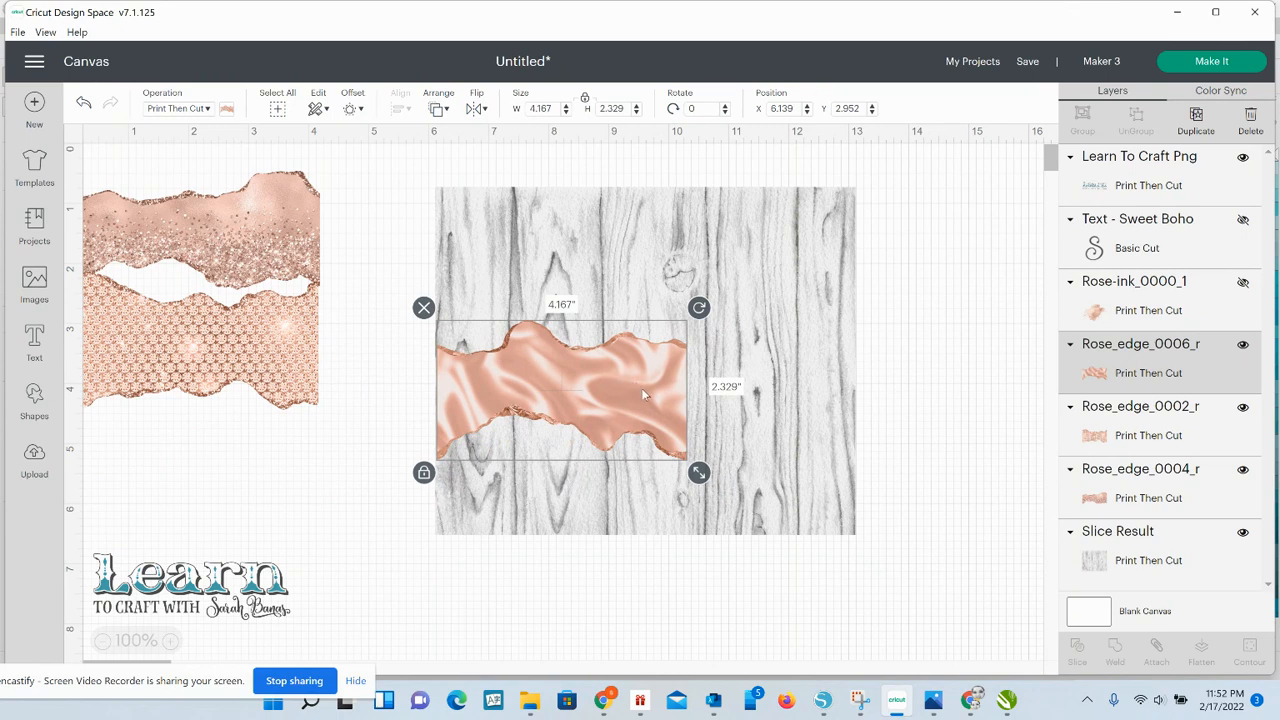
key(Delete)
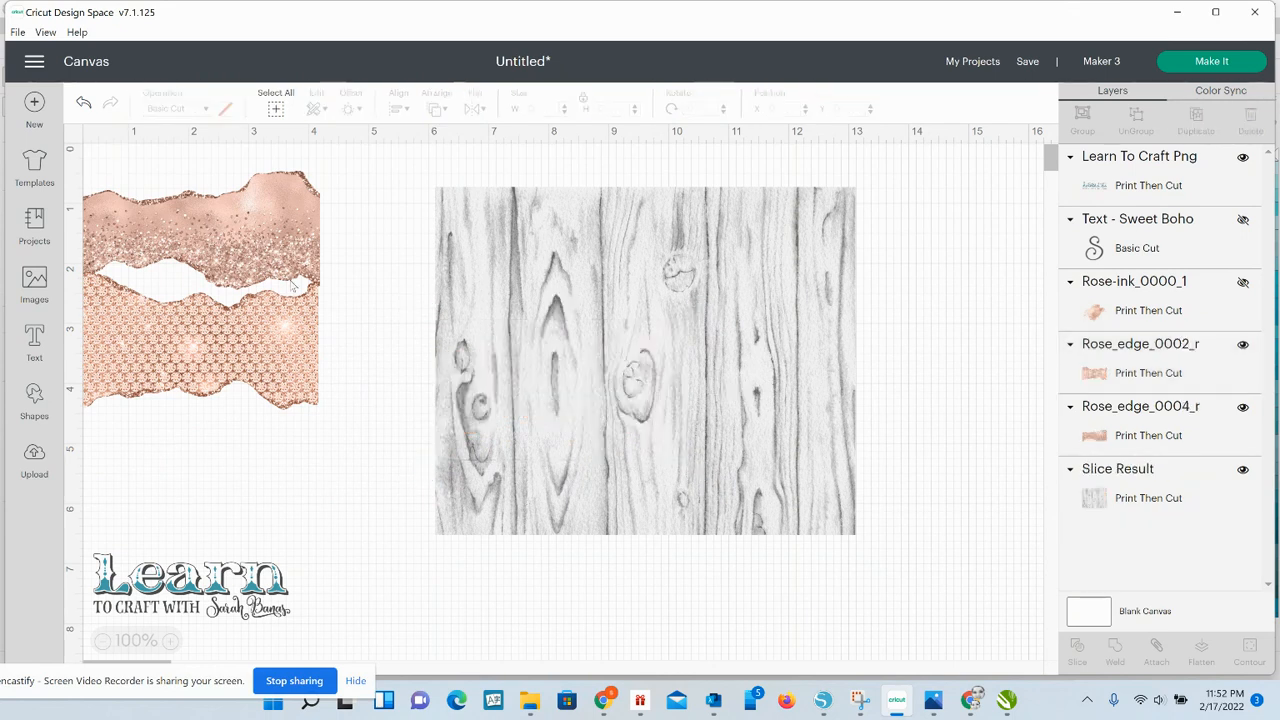
click(160, 342)
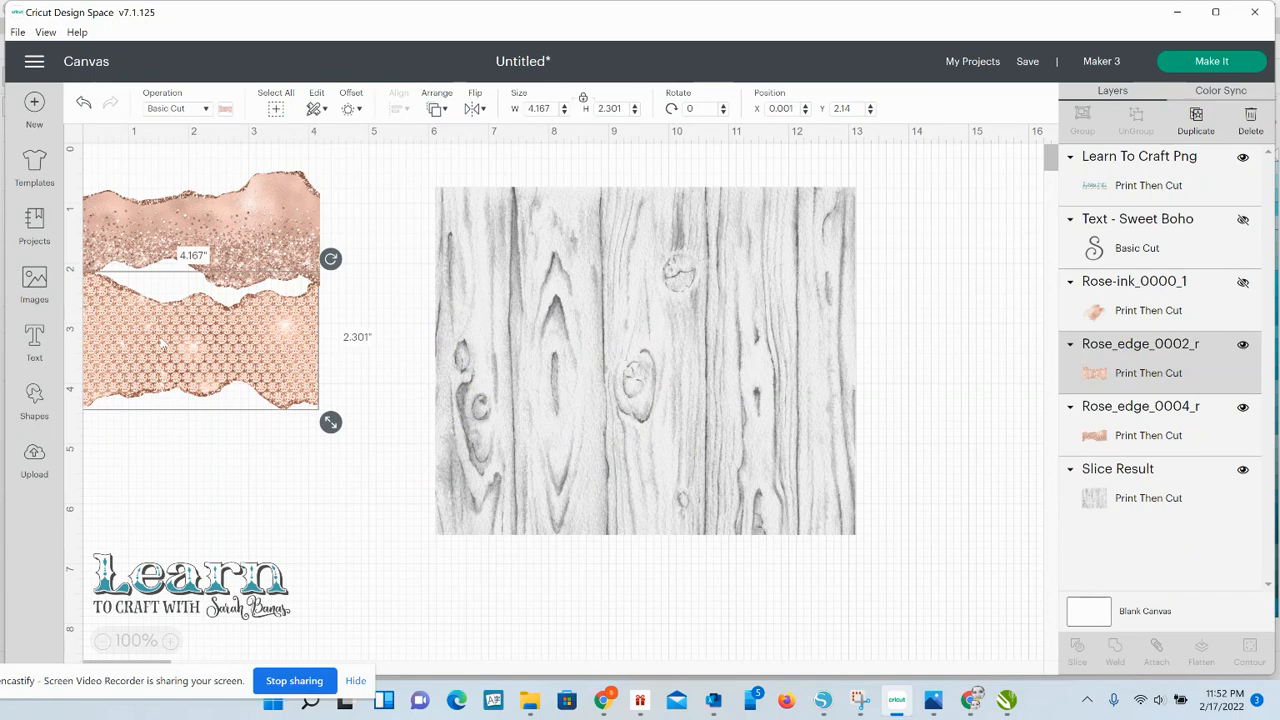
key(Delete)
- Place the glitter rose strip on the wood pattern at about X 6.17, Y 3.32 and compare their dimensions
click(226, 248)
drag(226, 248, 578, 407)
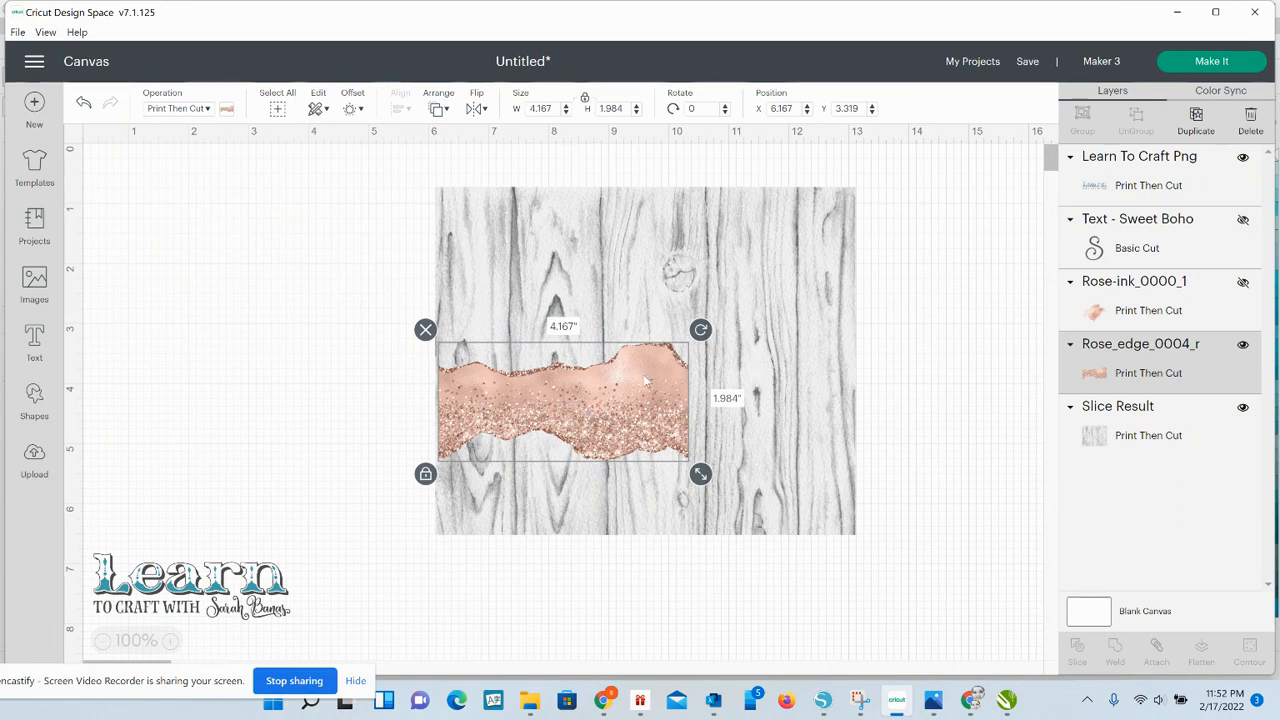
click(604, 288)
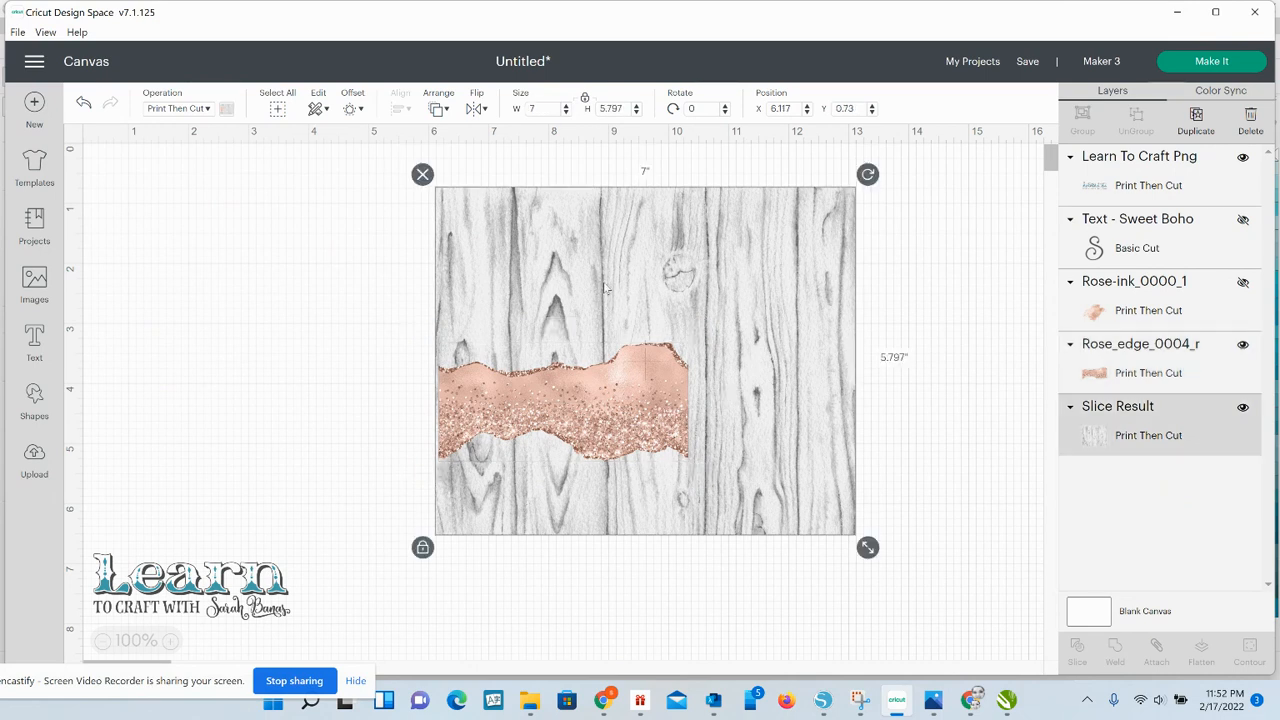
click(651, 390)
click(633, 257)
click(643, 374)
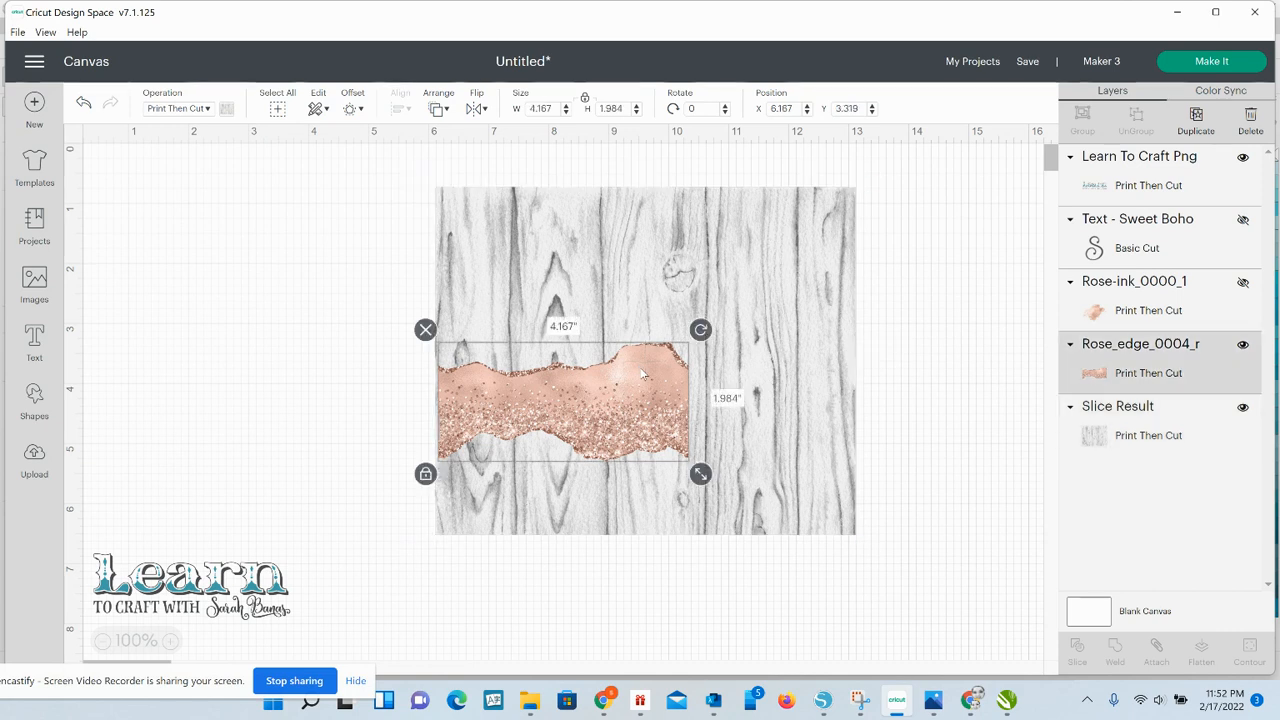
- Try a height of 5.797 inches for the glitter strip and shift it over the wood pattern, and undo both changes
double_click(623, 110)
text(1)
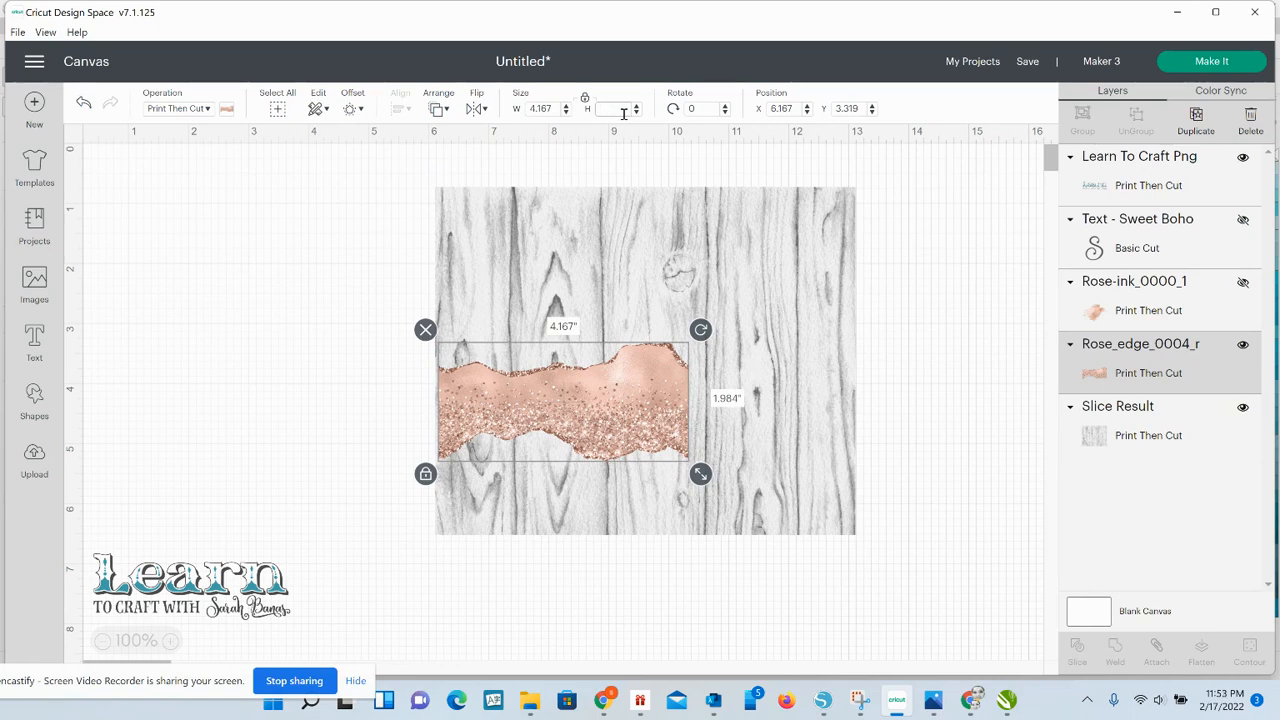
text(5.797)
key(Return)
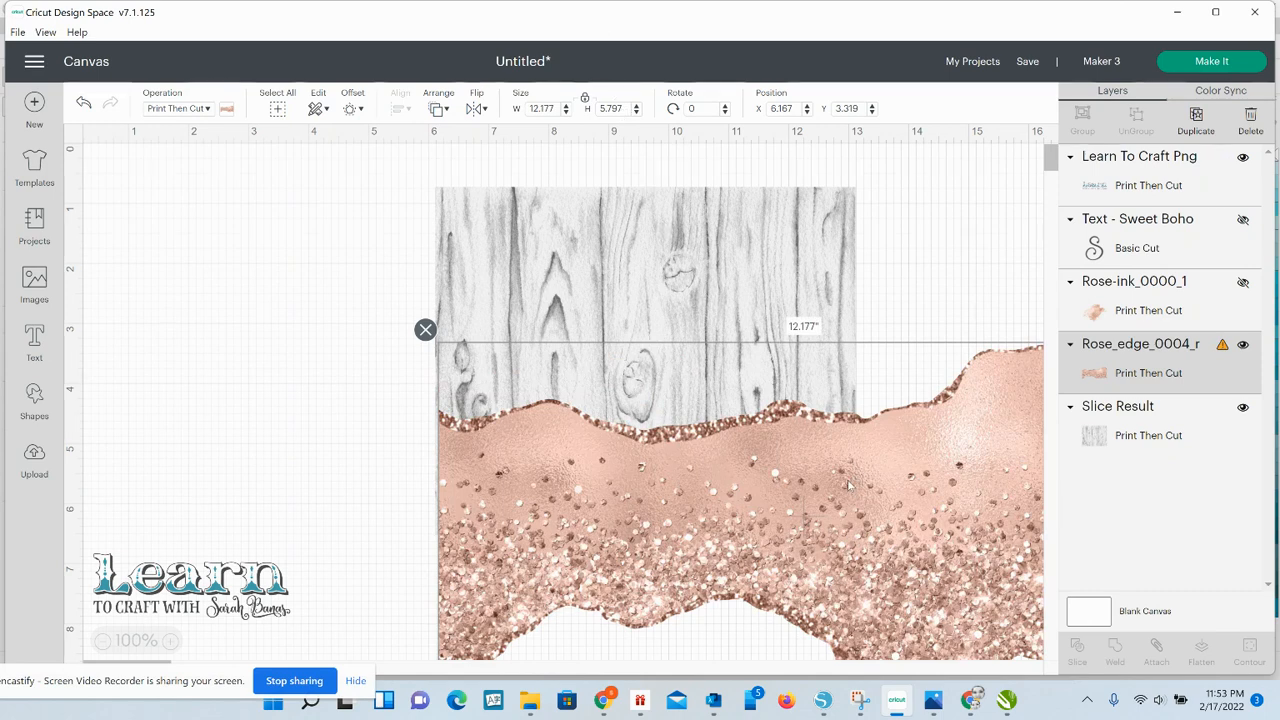
drag(848, 485, 775, 462)
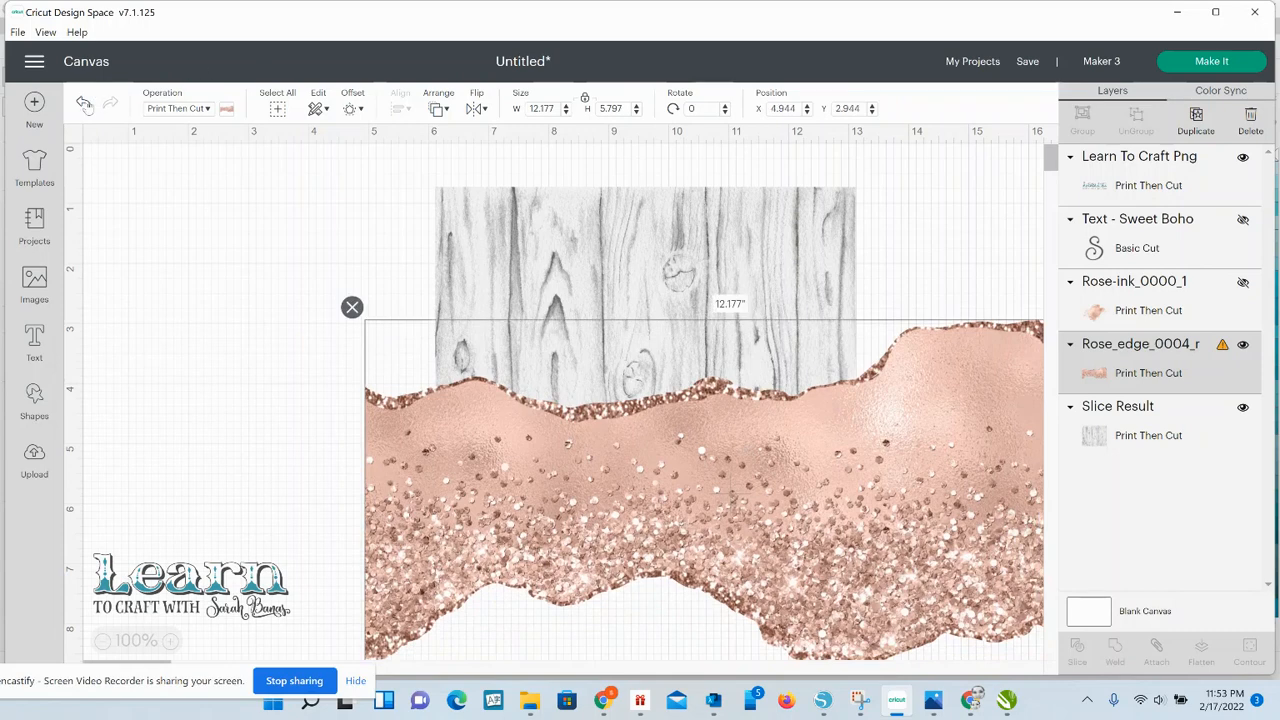
click(84, 106)
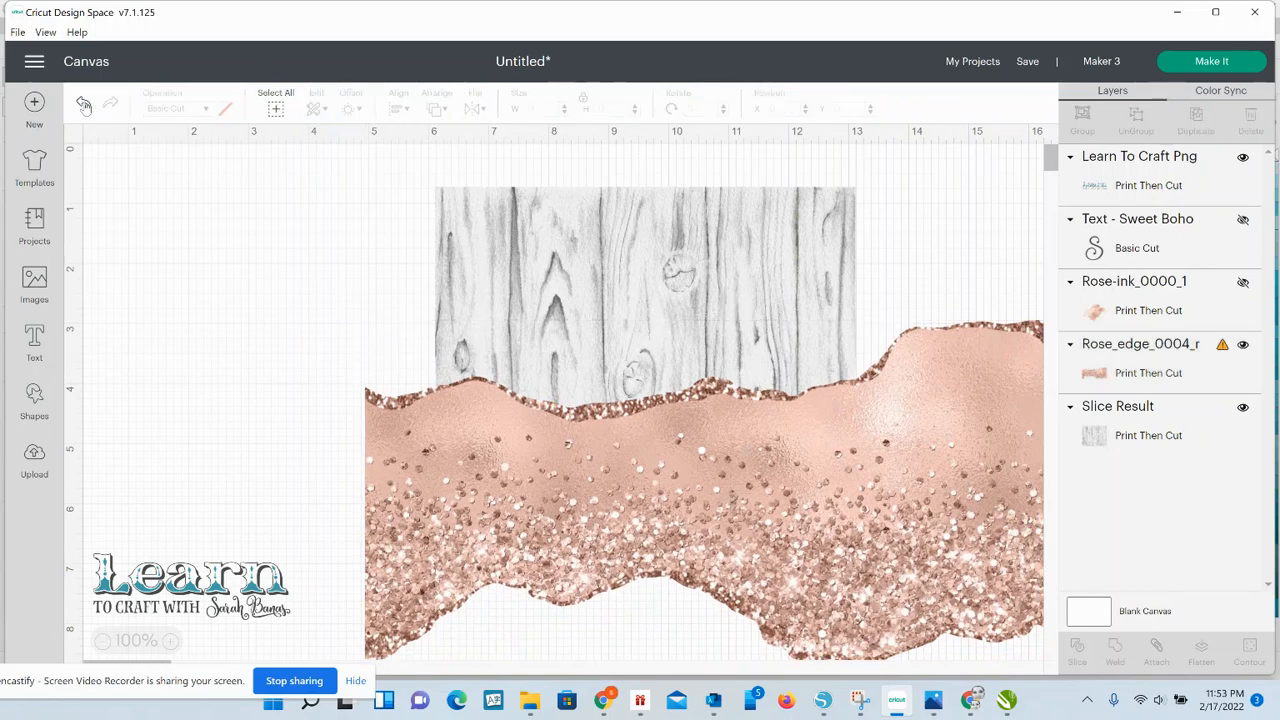
click(84, 106)
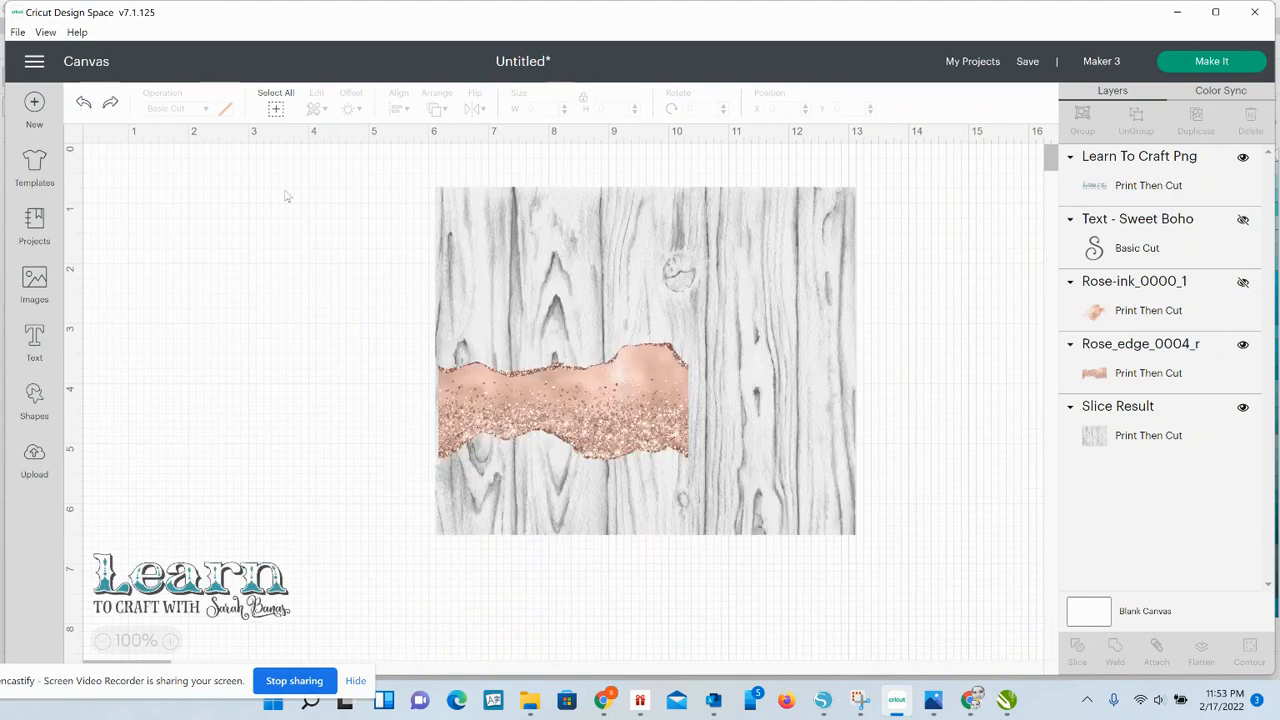
- Set the rose glitter strip's width to 7 inches and move it onto the wood pattern at about X 6.11, Y 1.97
click(661, 211)
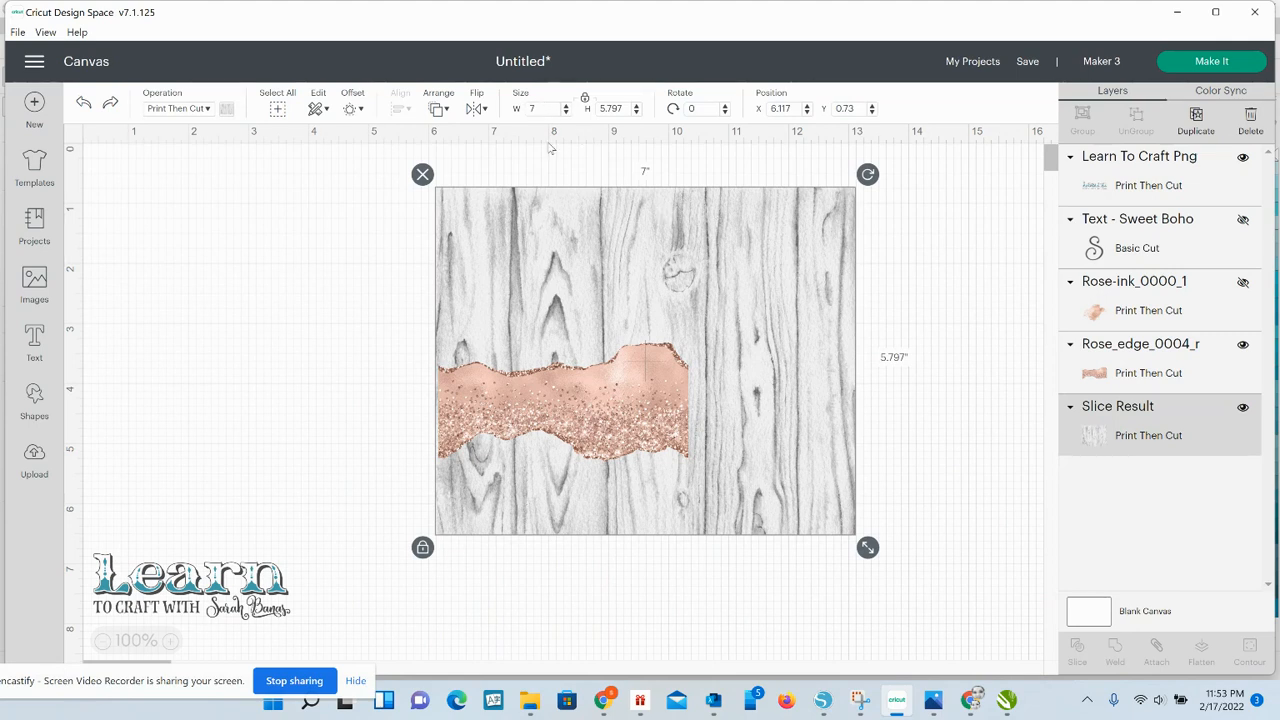
click(614, 388)
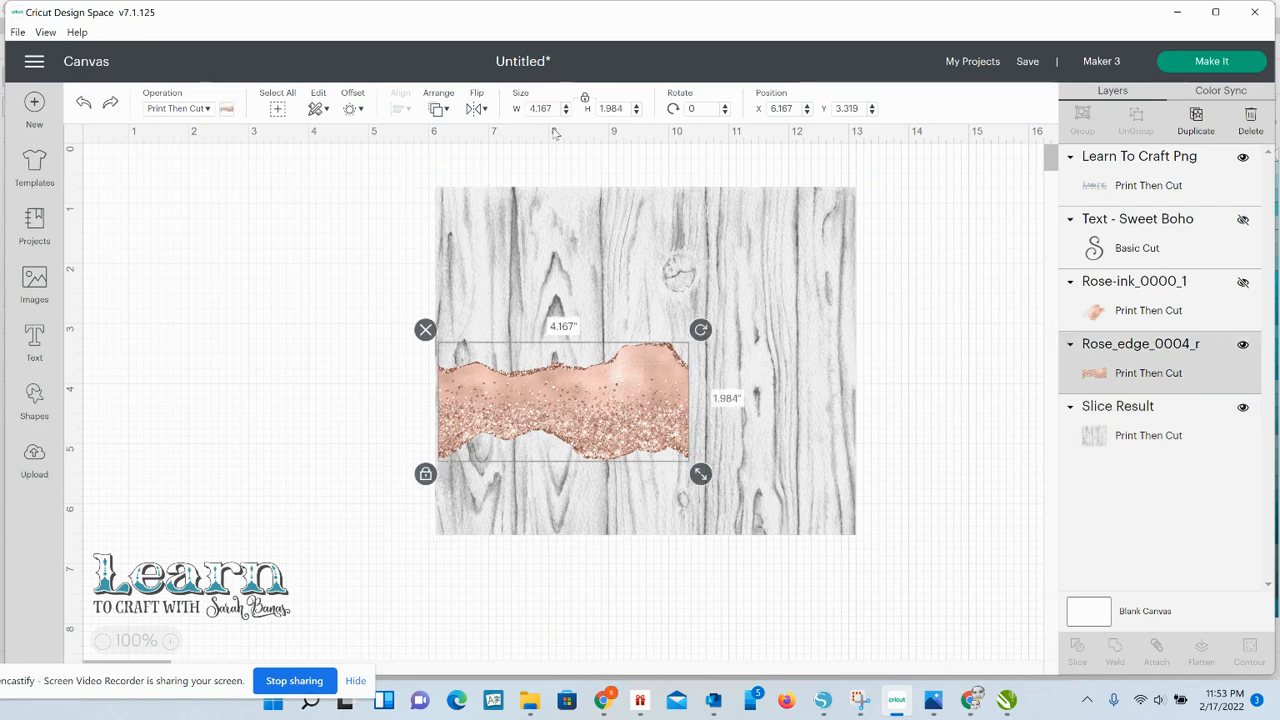
key(BackSpace)
key(BackSpace)
key(BackSpace)
key(BackSpace)
key(Return)
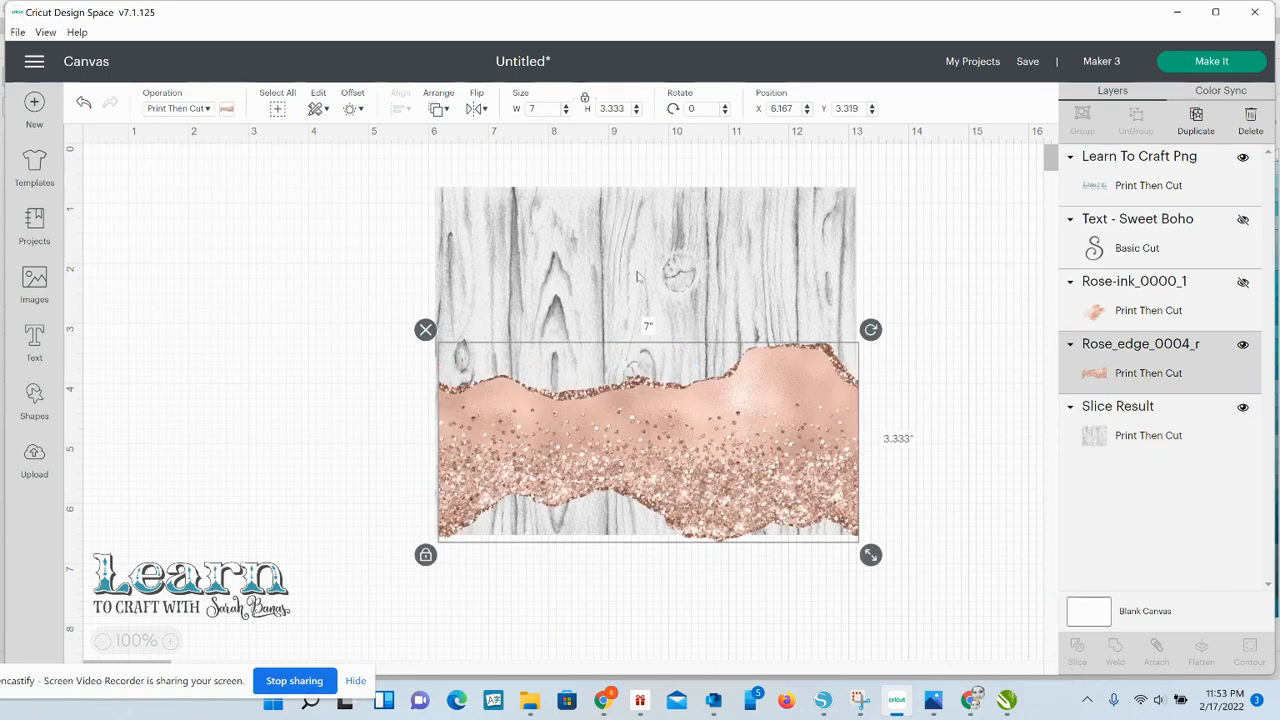
click(903, 486)
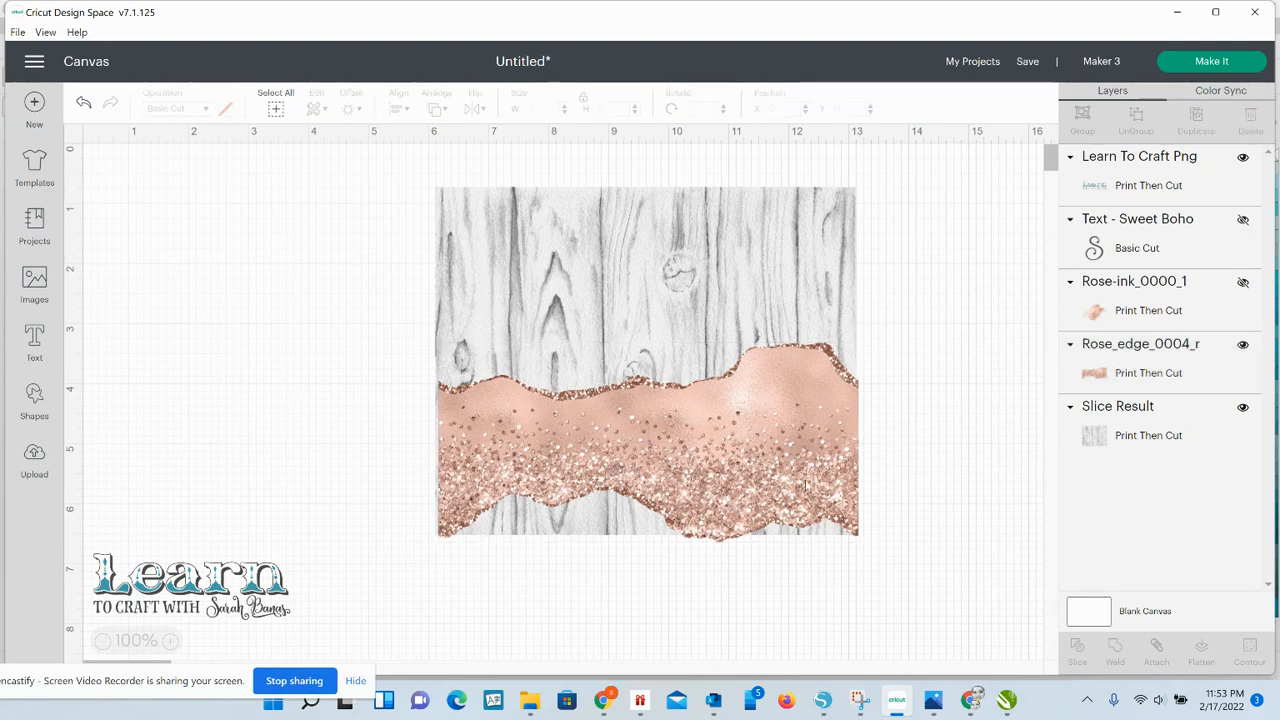
drag(773, 473, 768, 397)
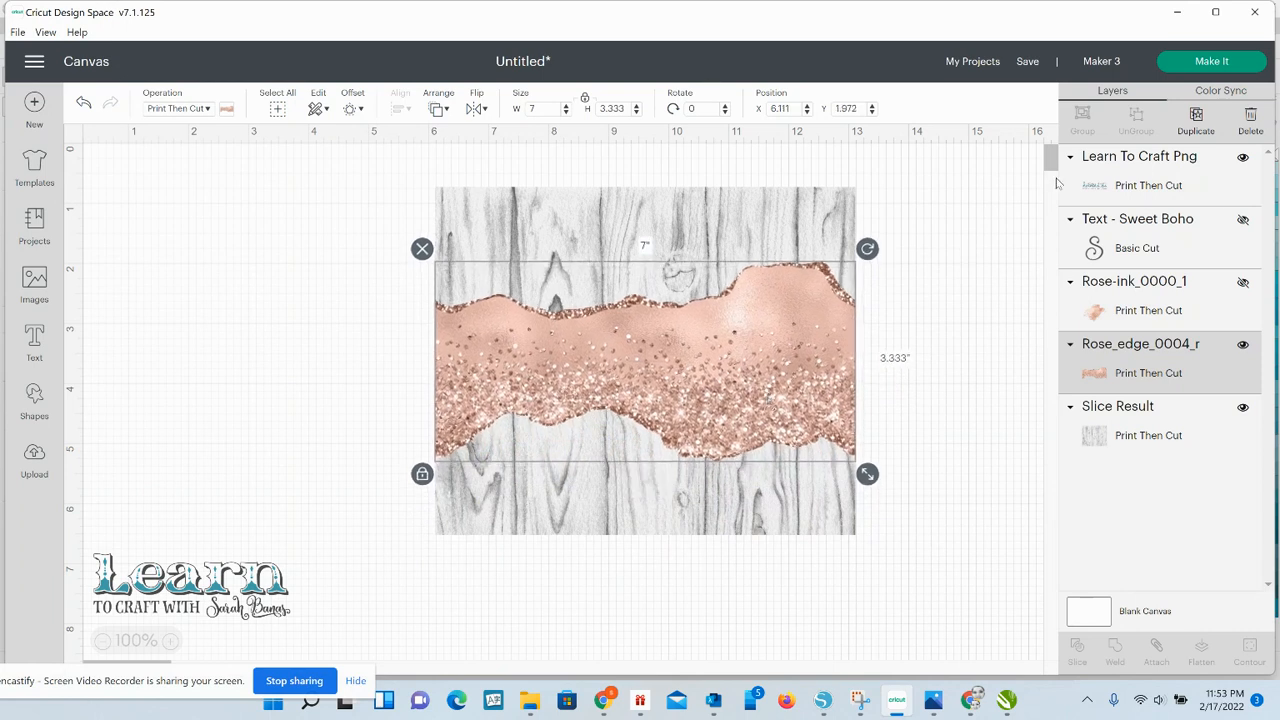
- Duplicate the glitter strip three times and move the copies clear of the wood pattern, below its lower edge
click(1197, 118)
click(1197, 118)
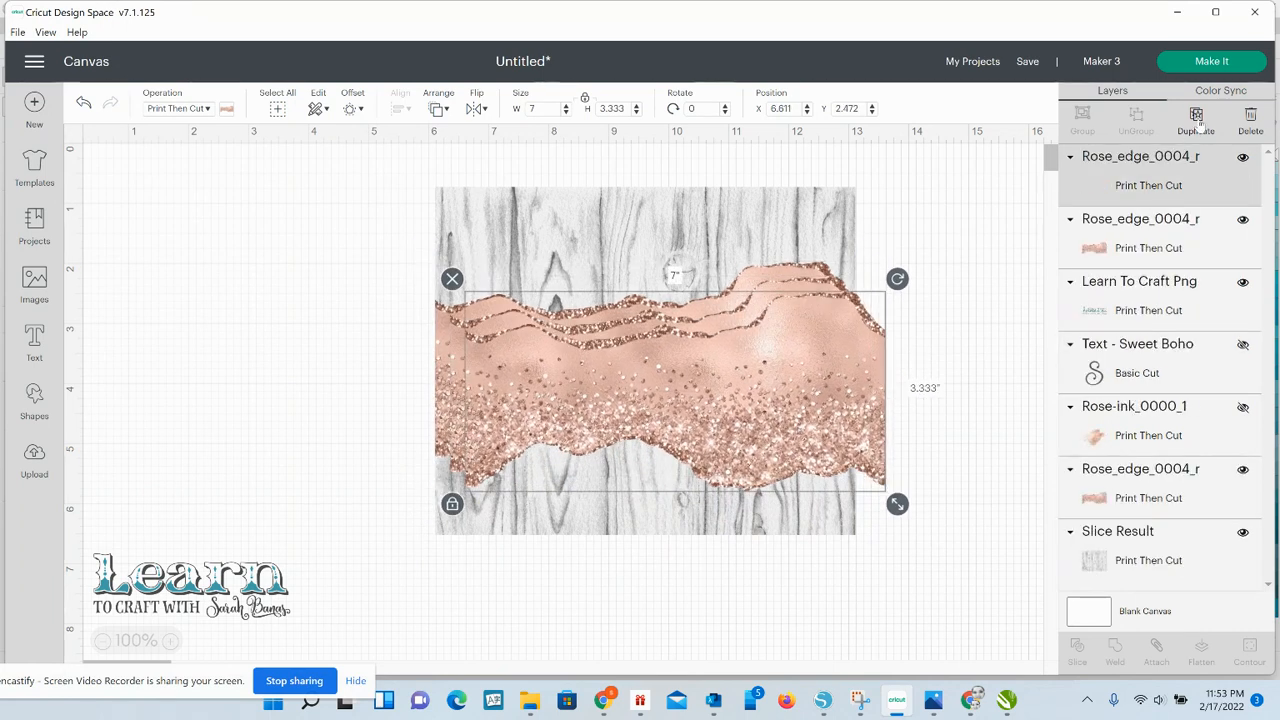
click(1197, 118)
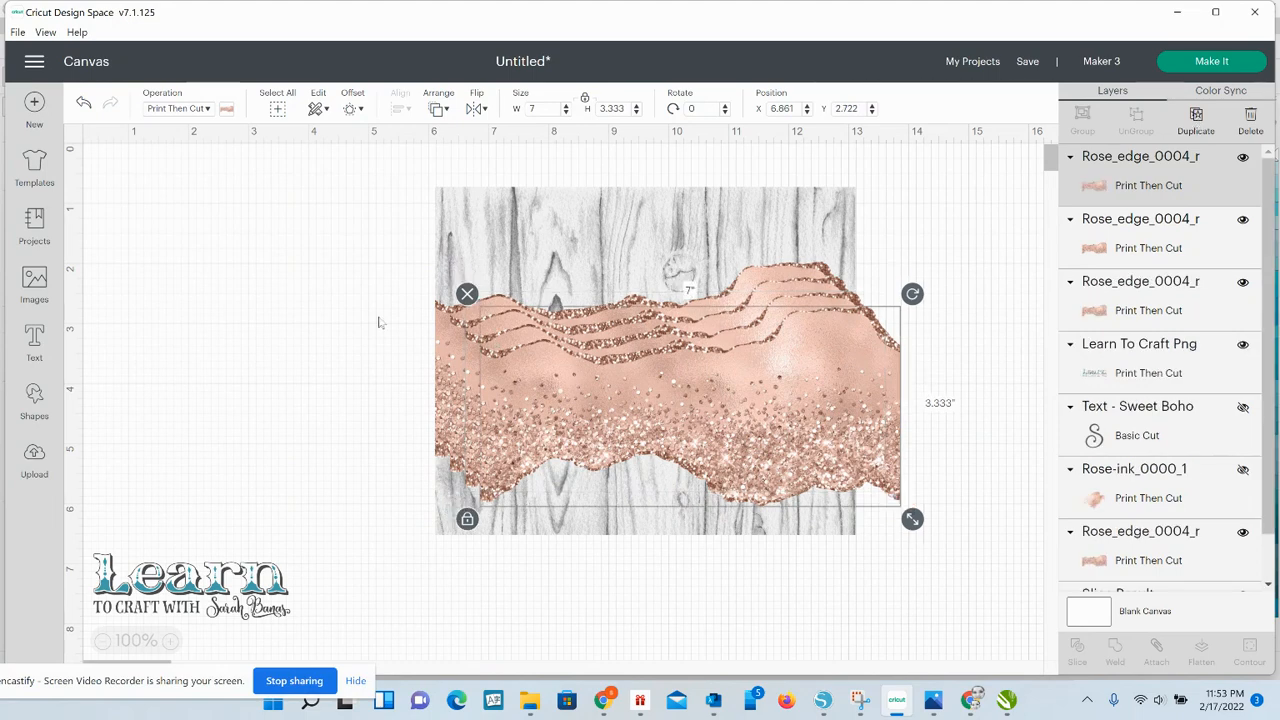
click(309, 266)
drag(773, 399, 367, 312)
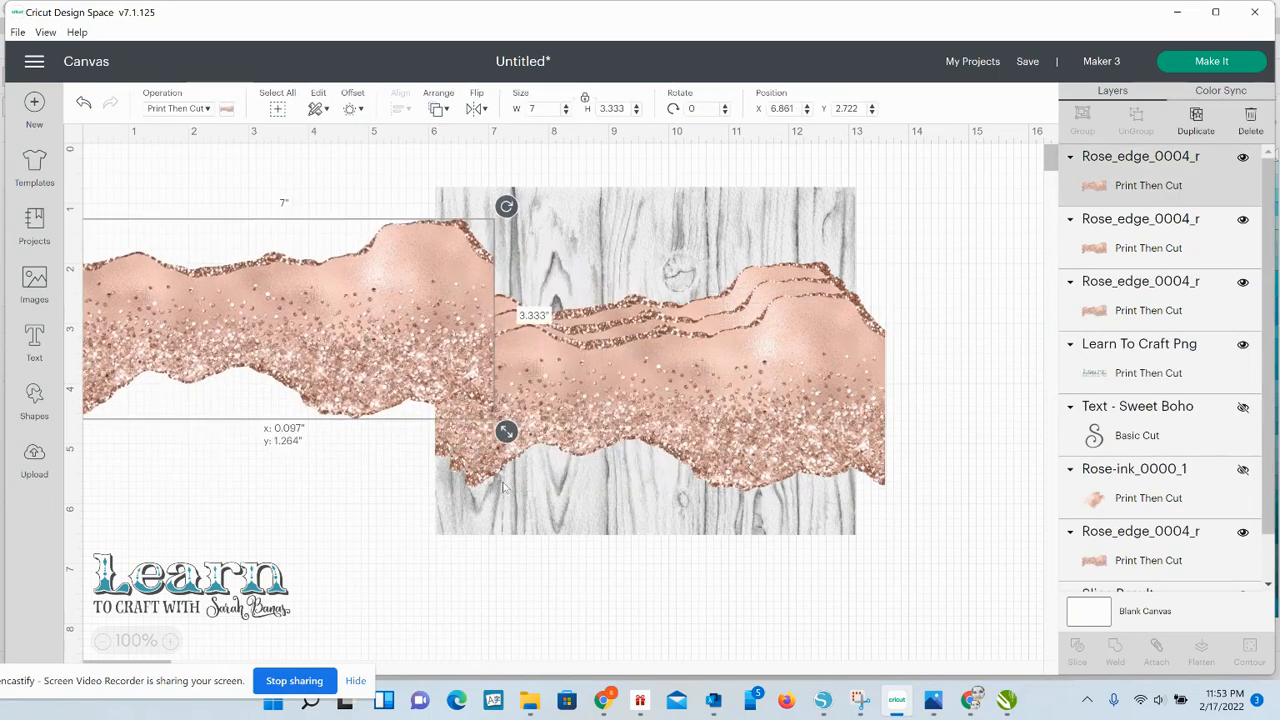
drag(503, 487, 1056, 646)
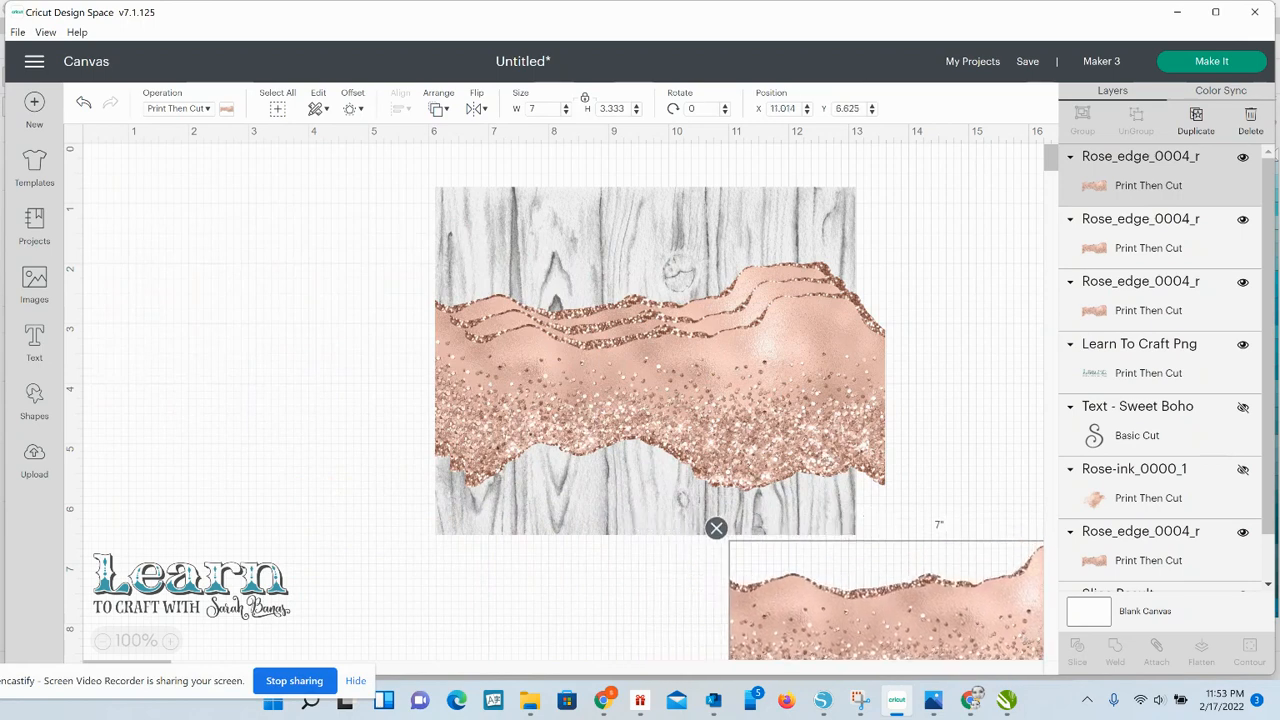
drag(564, 405, 960, 657)
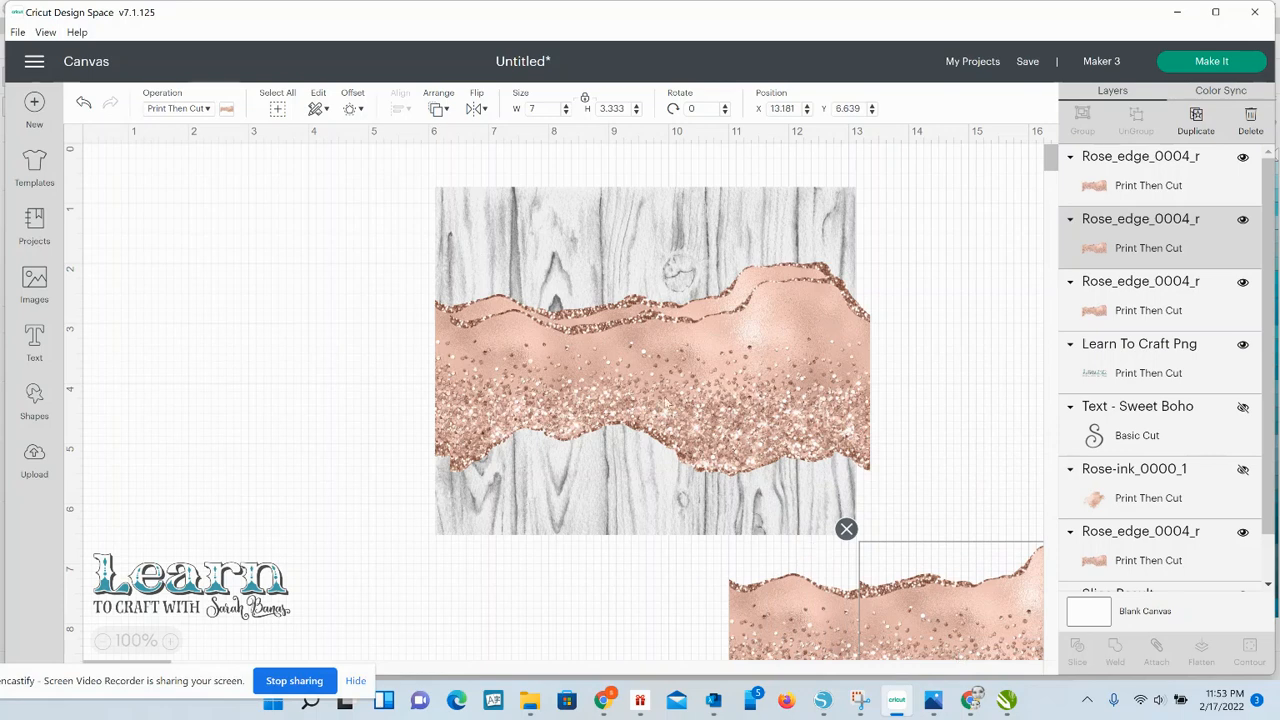
drag(476, 366, 867, 622)
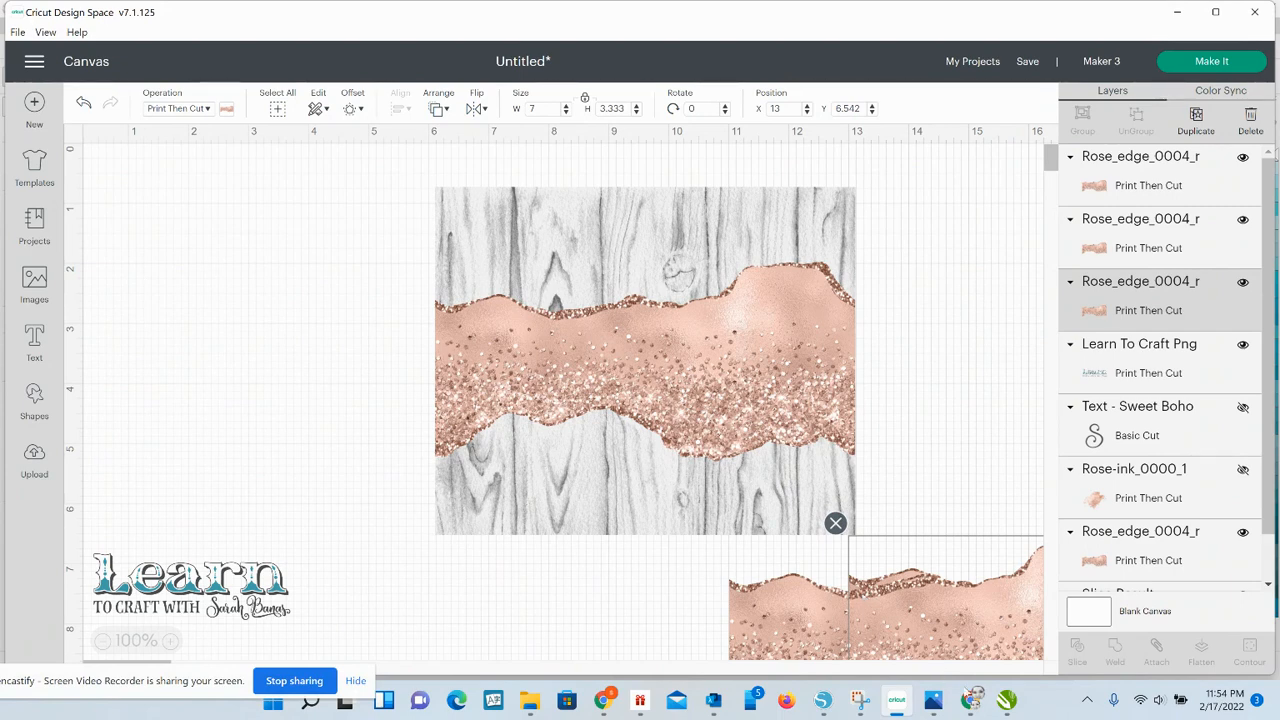
click(900, 462)
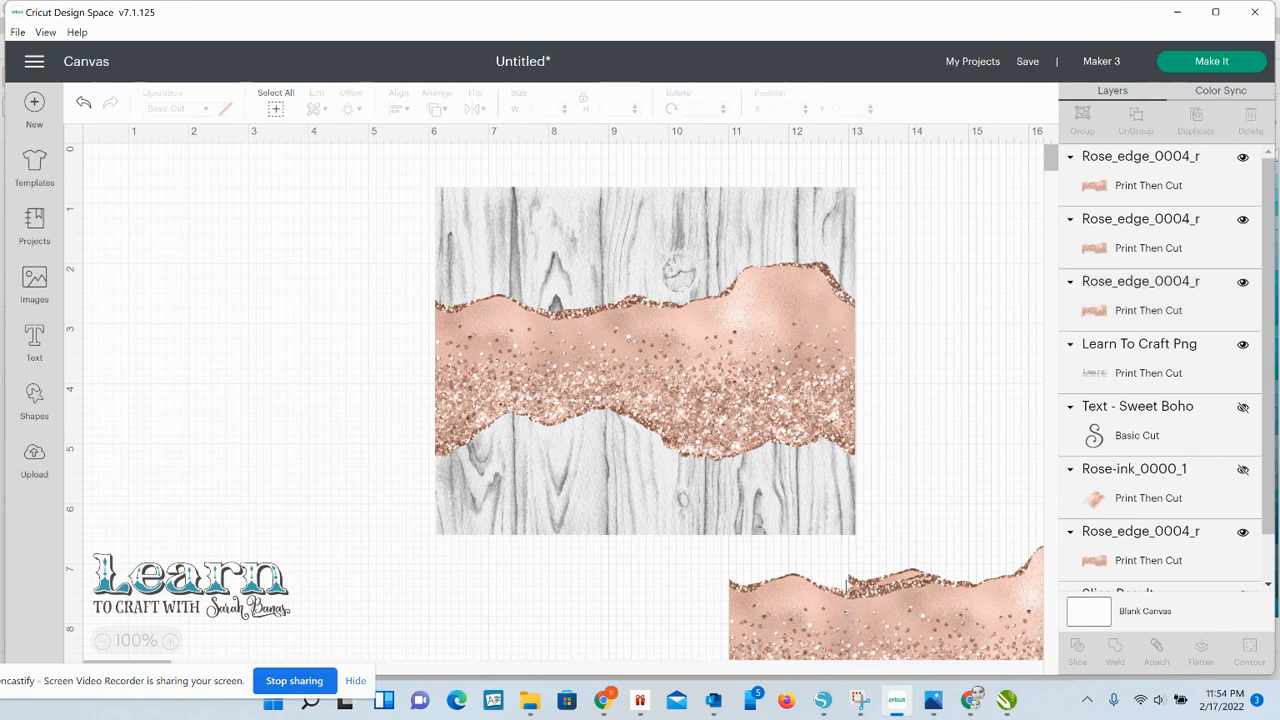
- Bring one glitter copy onto the wood pattern, flip it vertically, and overlap it with the lower part of the first strip
drag(840, 613, 563, 446)
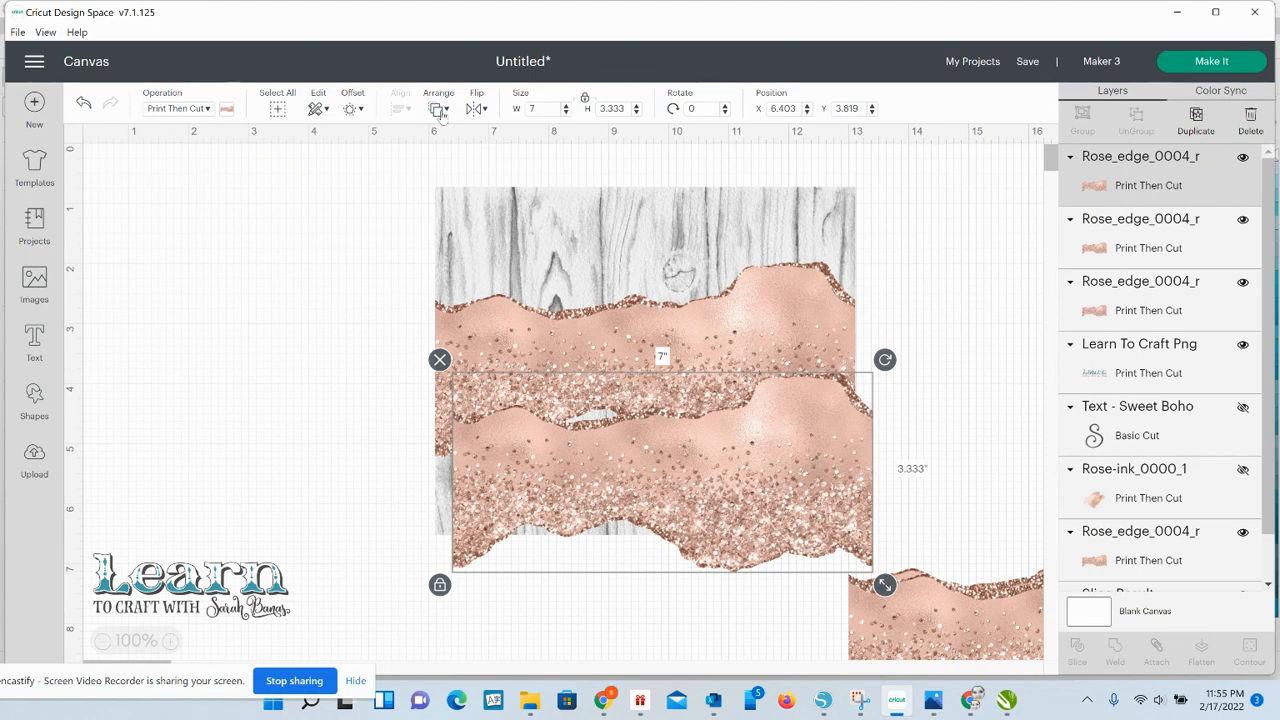
click(476, 108)
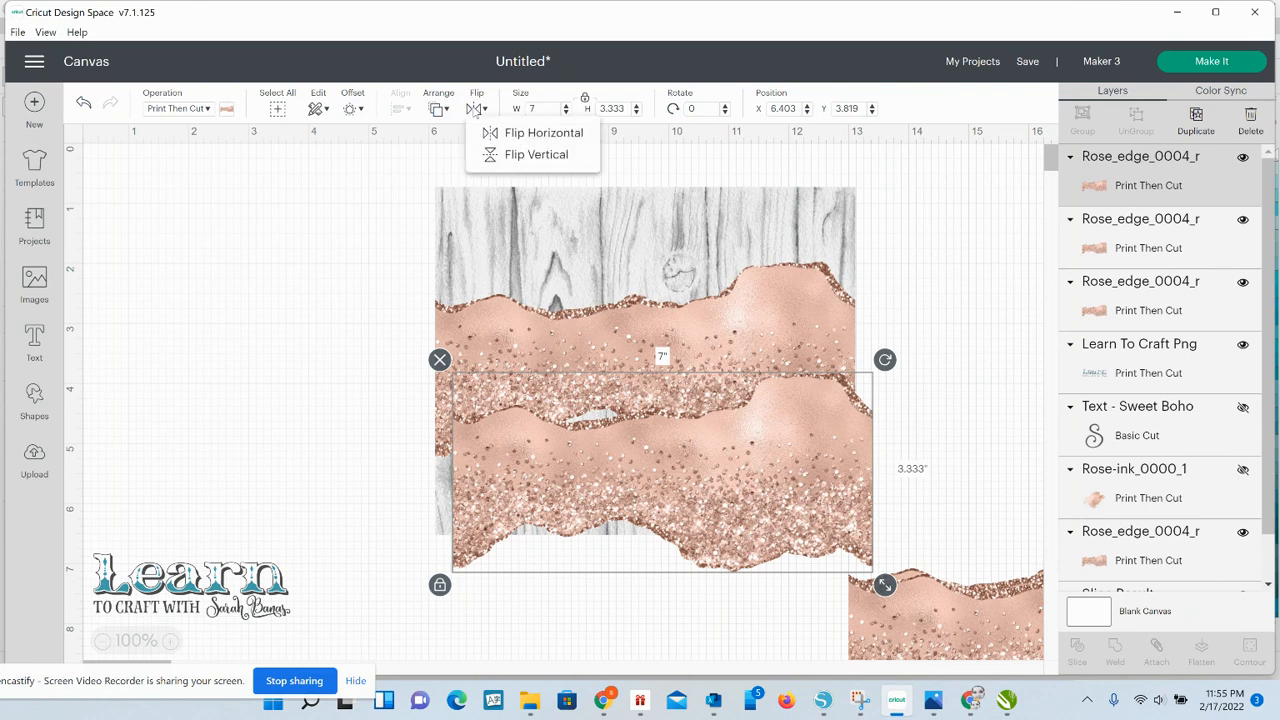
click(495, 157)
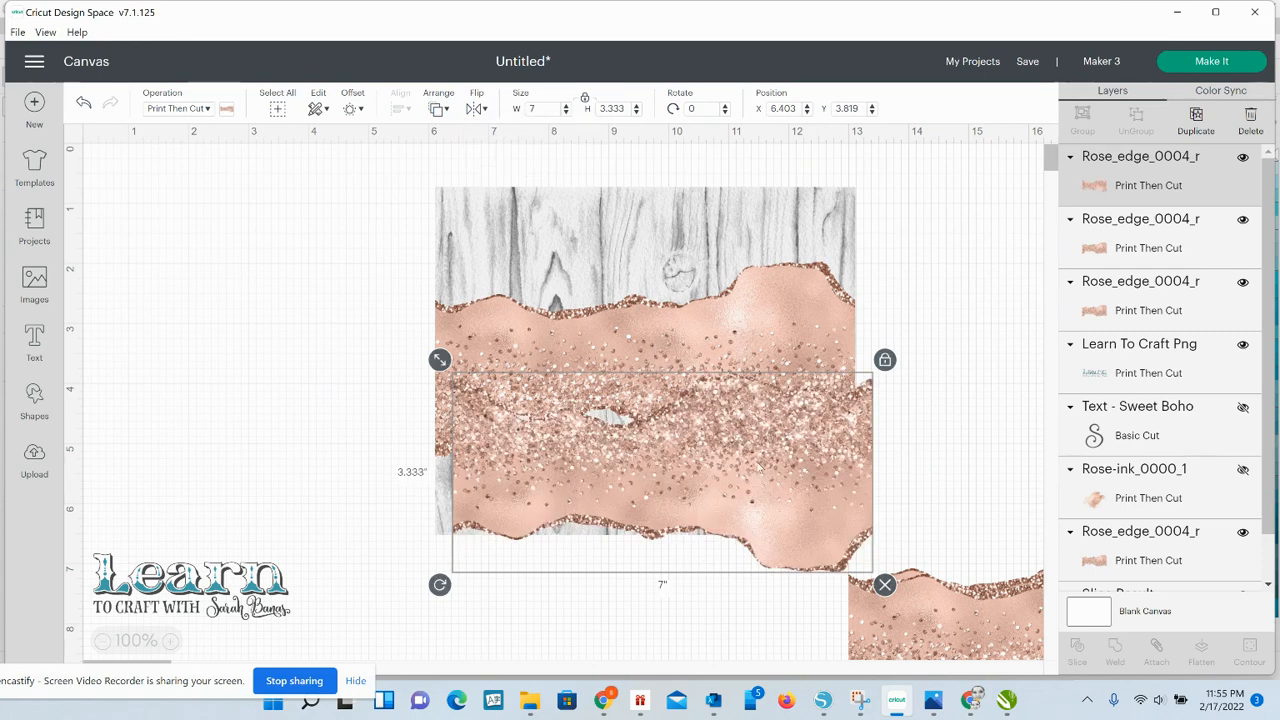
drag(760, 468, 733, 412)
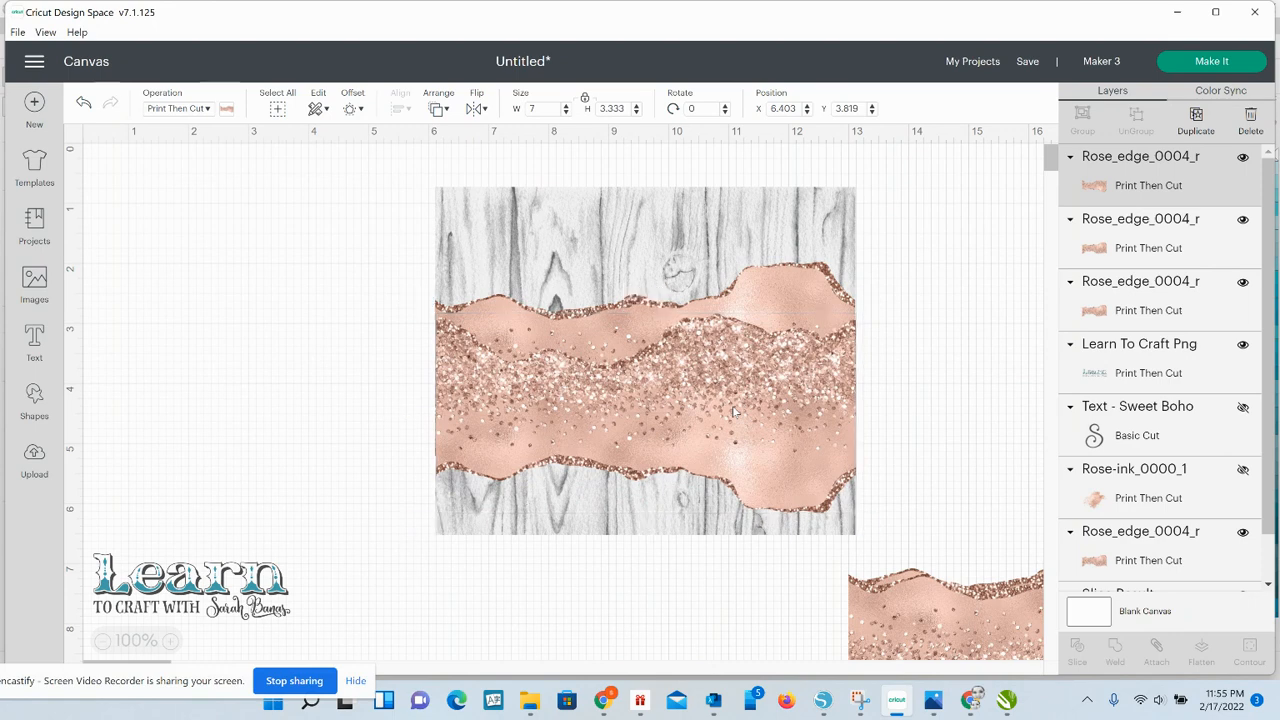
- Place a second glitter copy in front of the others at about X 6.28, Y 3.76 and flip it horizontally
drag(913, 595, 500, 496)
right_click(517, 550)
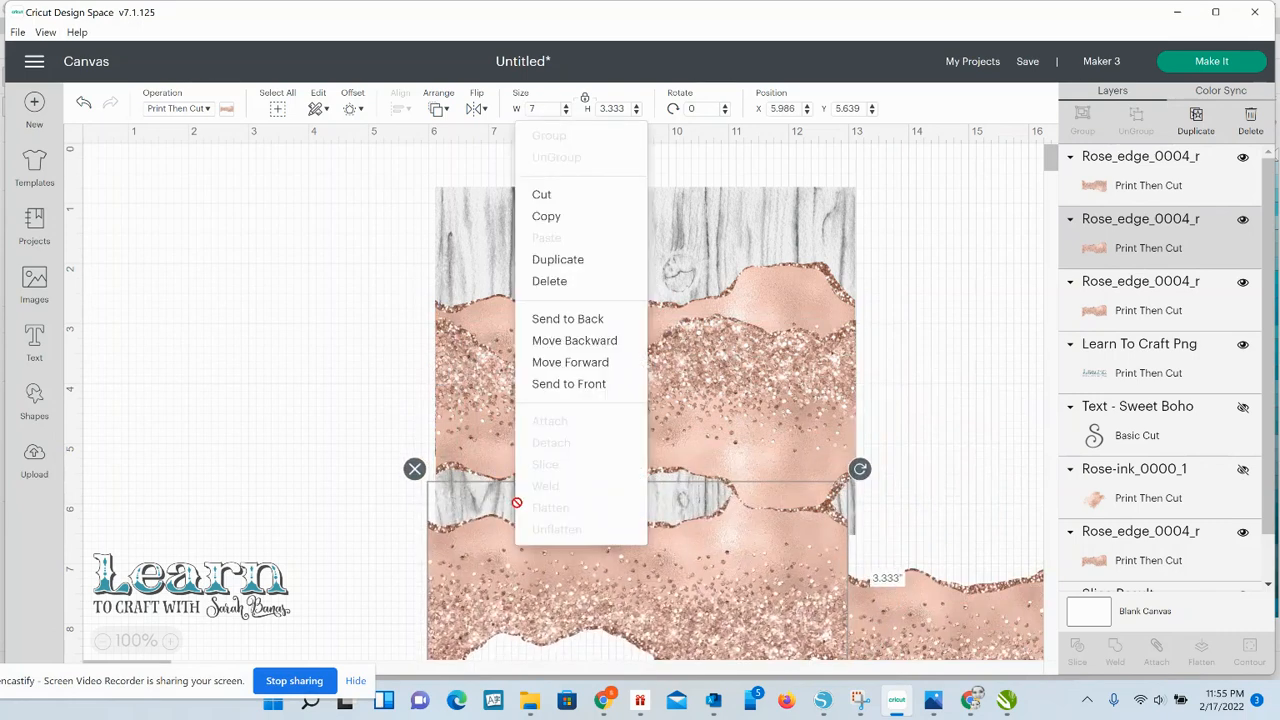
click(550, 386)
drag(755, 578, 777, 428)
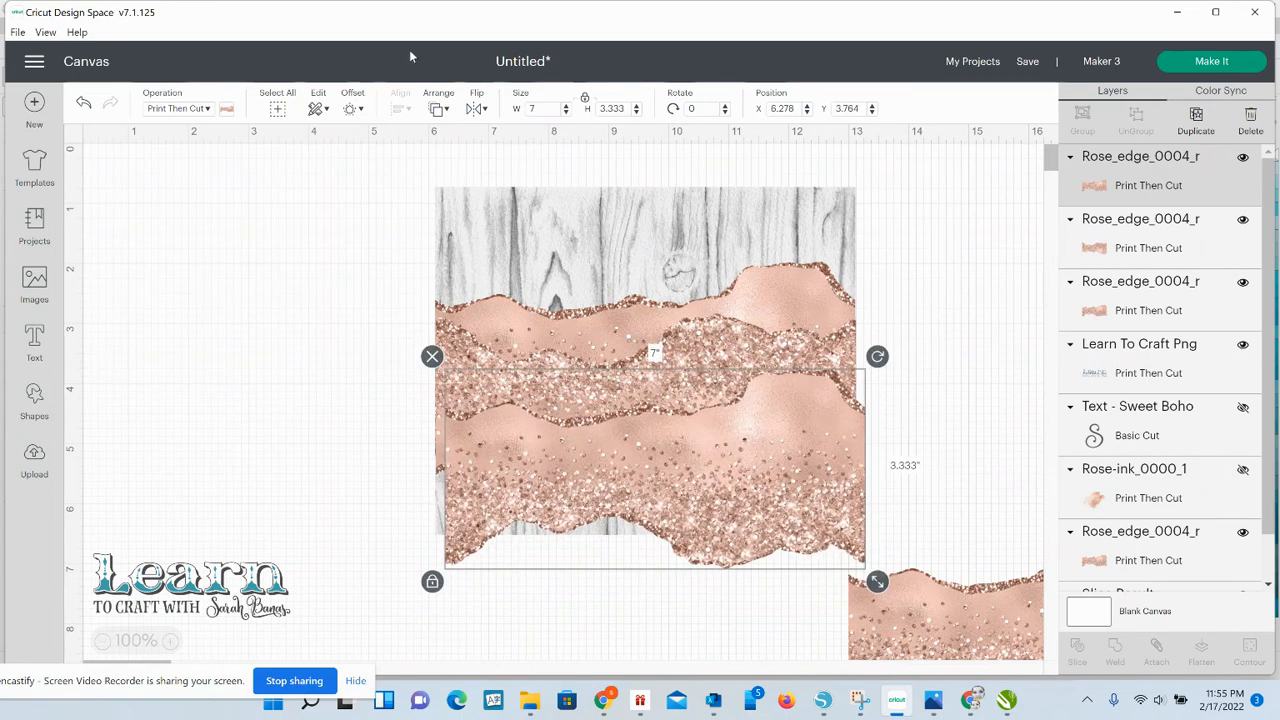
click(475, 110)
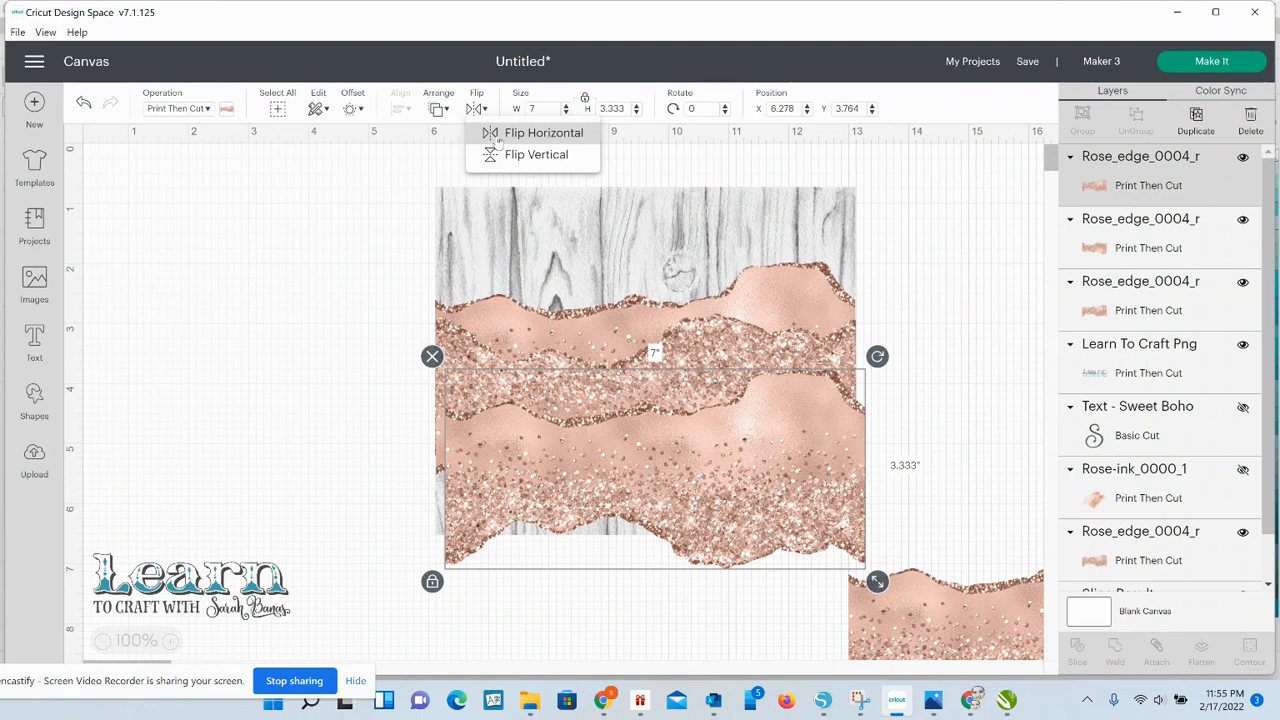
click(498, 139)
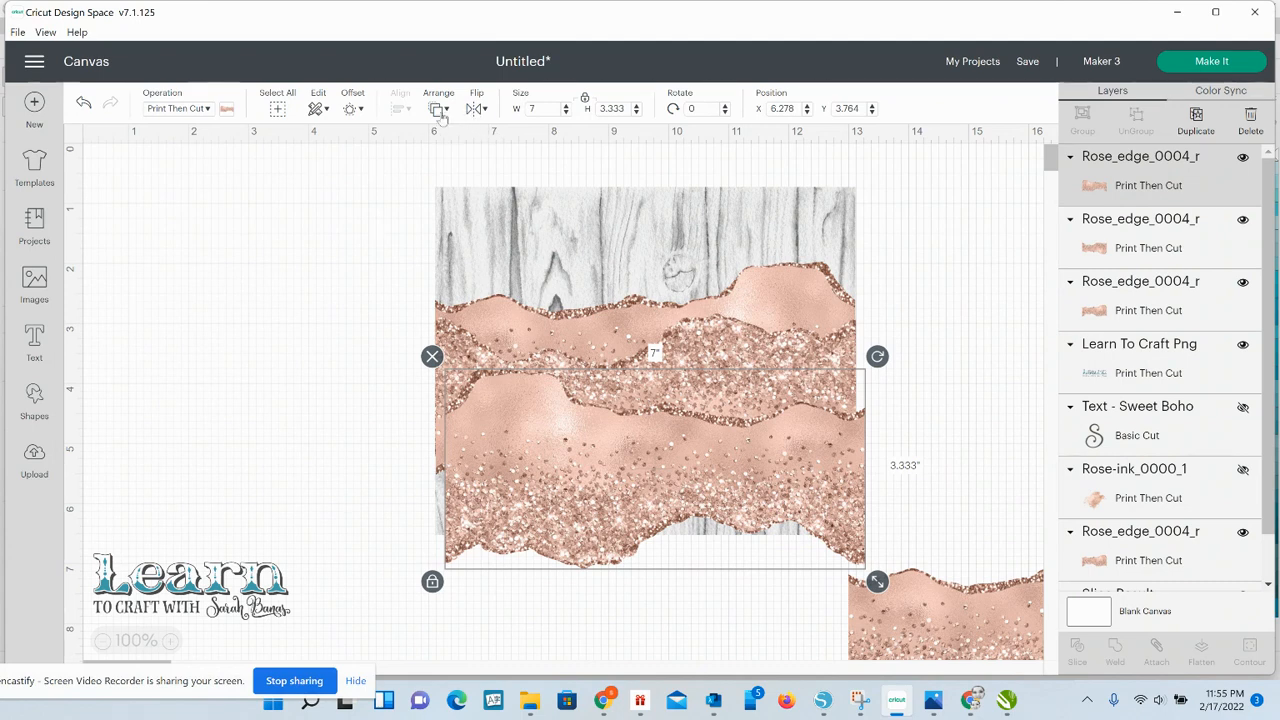
- Try flipping the front glitter strip vertically, and undo the flip
click(472, 112)
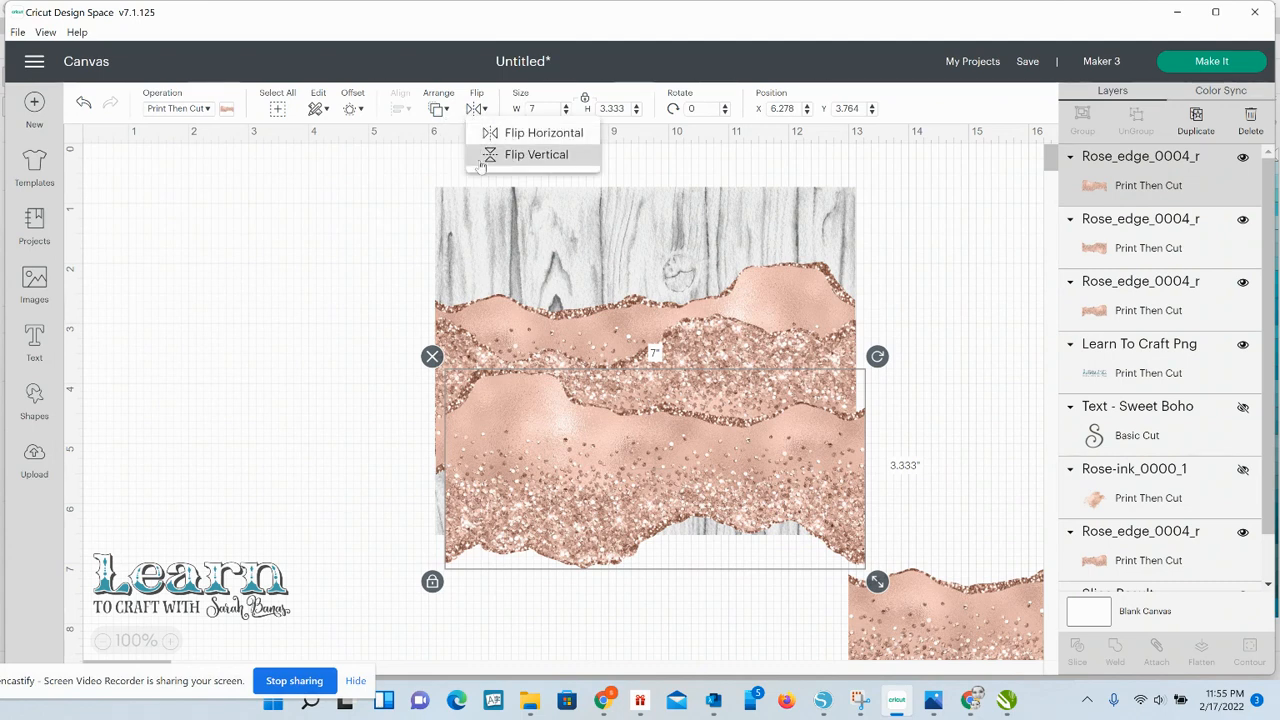
click(481, 160)
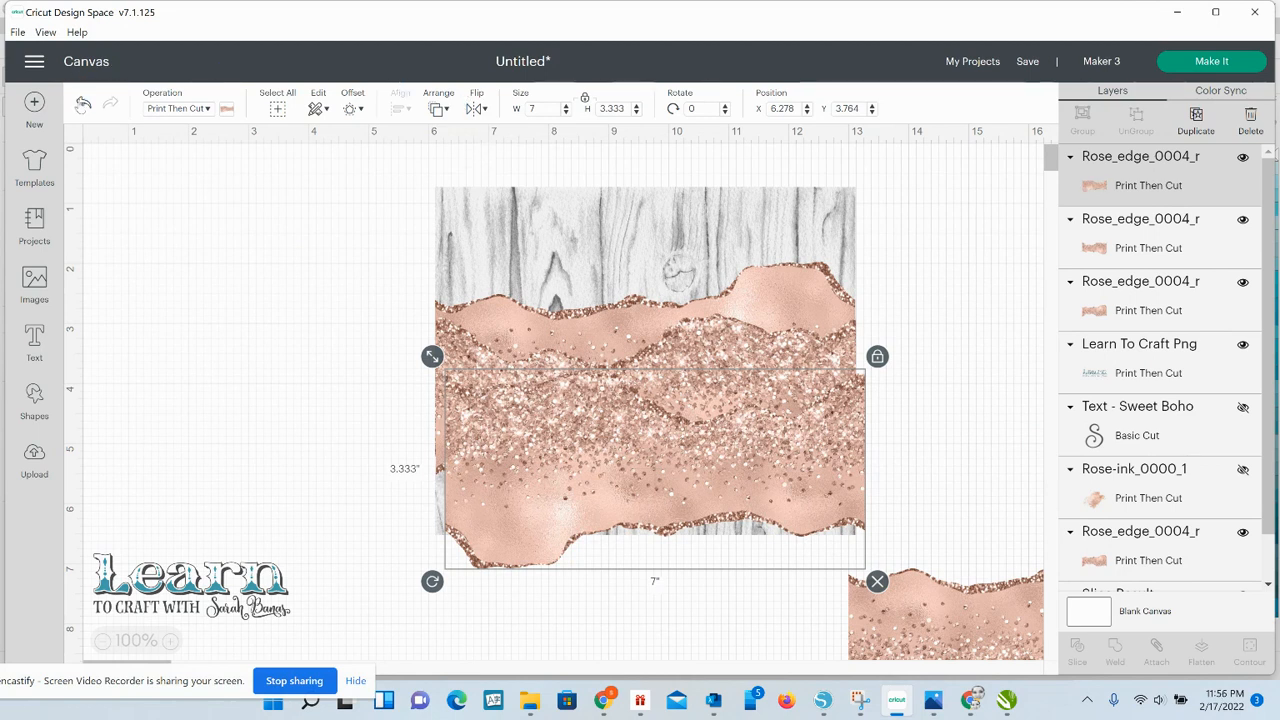
click(83, 104)
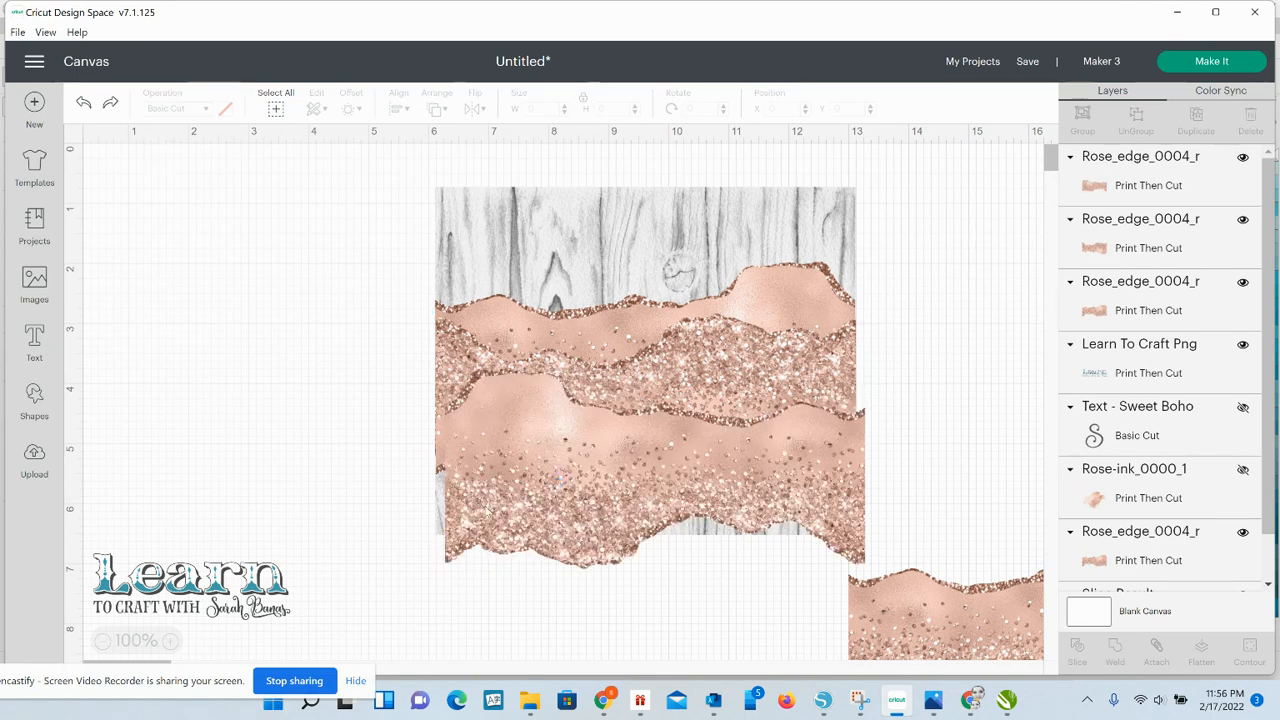
- Lower the front glitter strip to about X 6.11, Y 4.29 and shift the wood pattern sideways to about X 5.42
drag(576, 467, 566, 503)
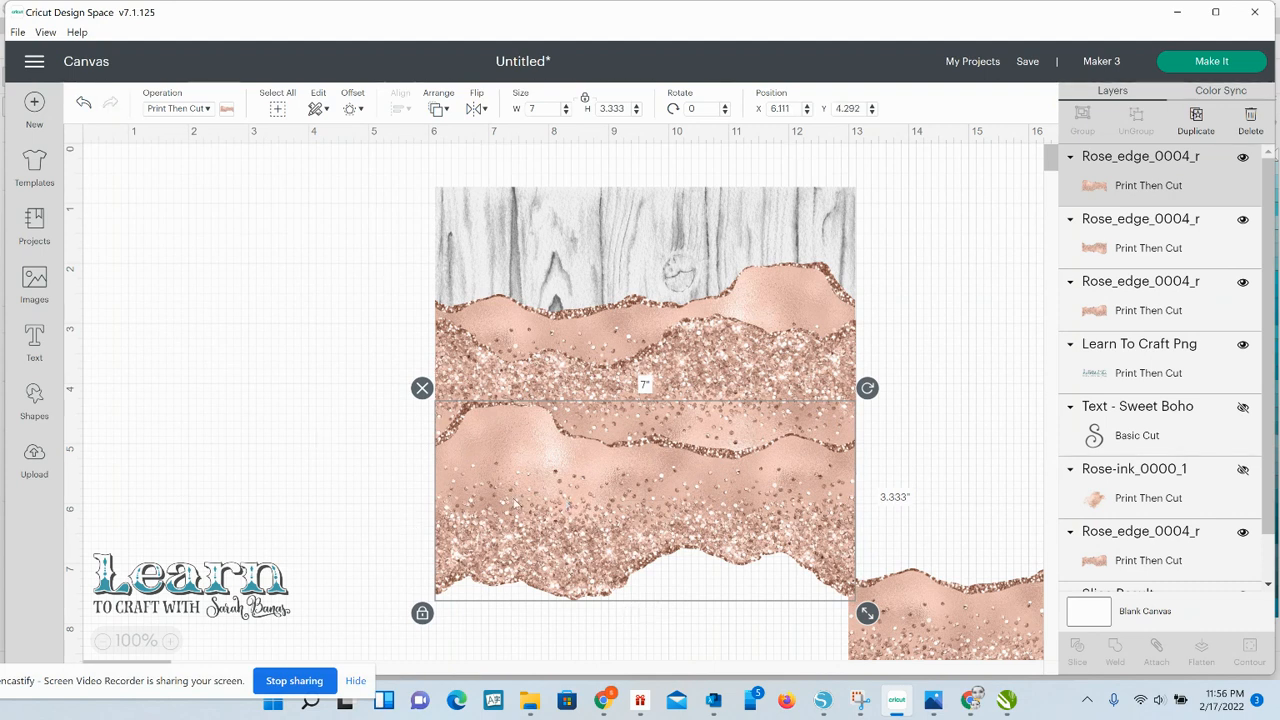
click(640, 215)
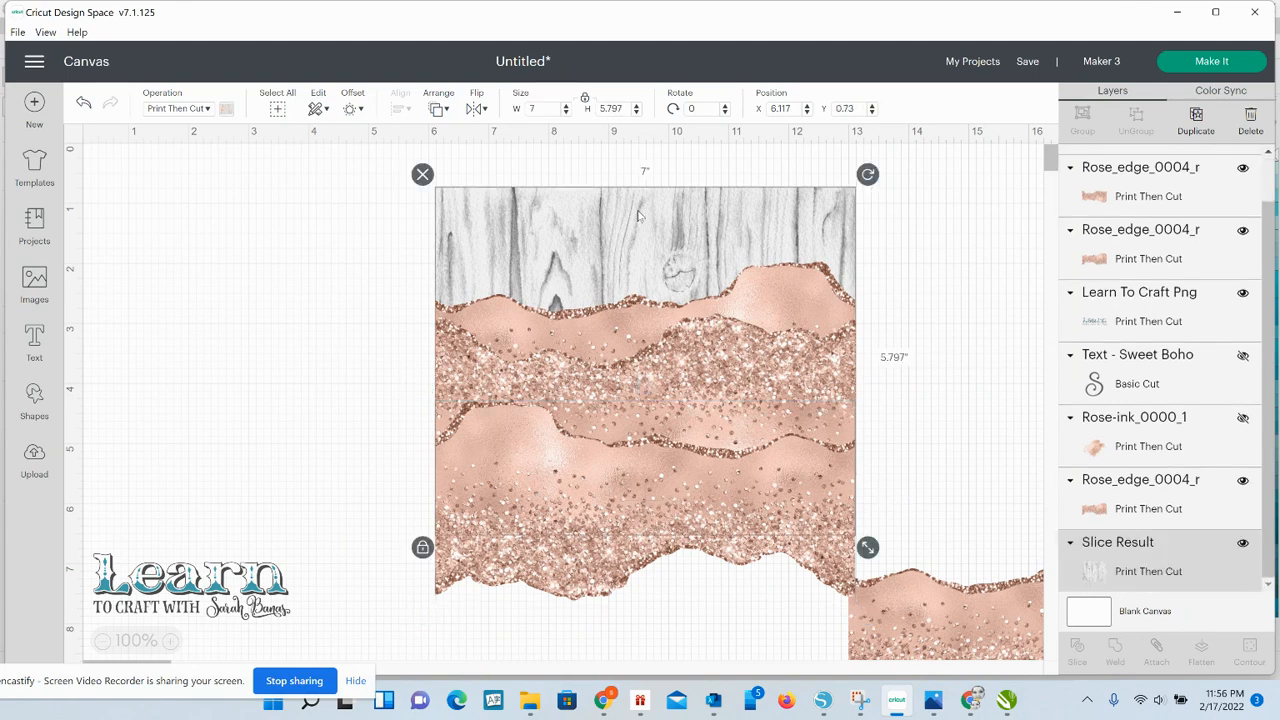
drag(640, 215, 598, 215)
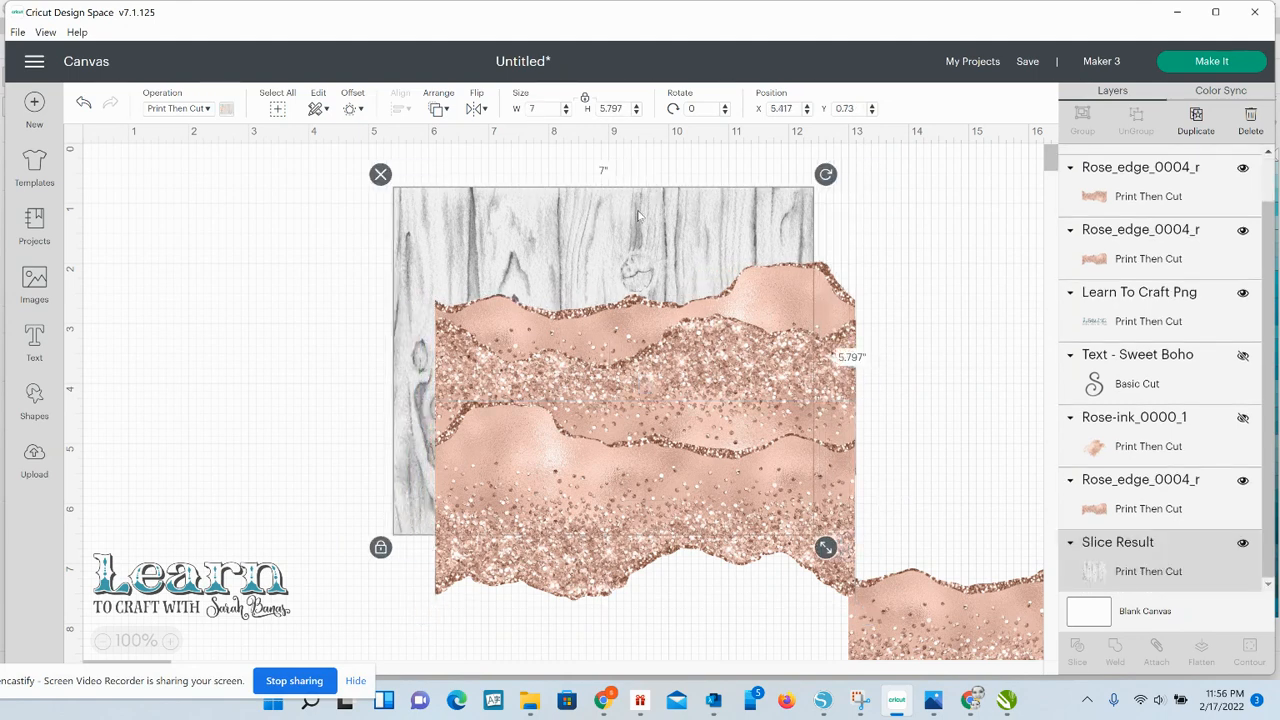
click(317, 289)
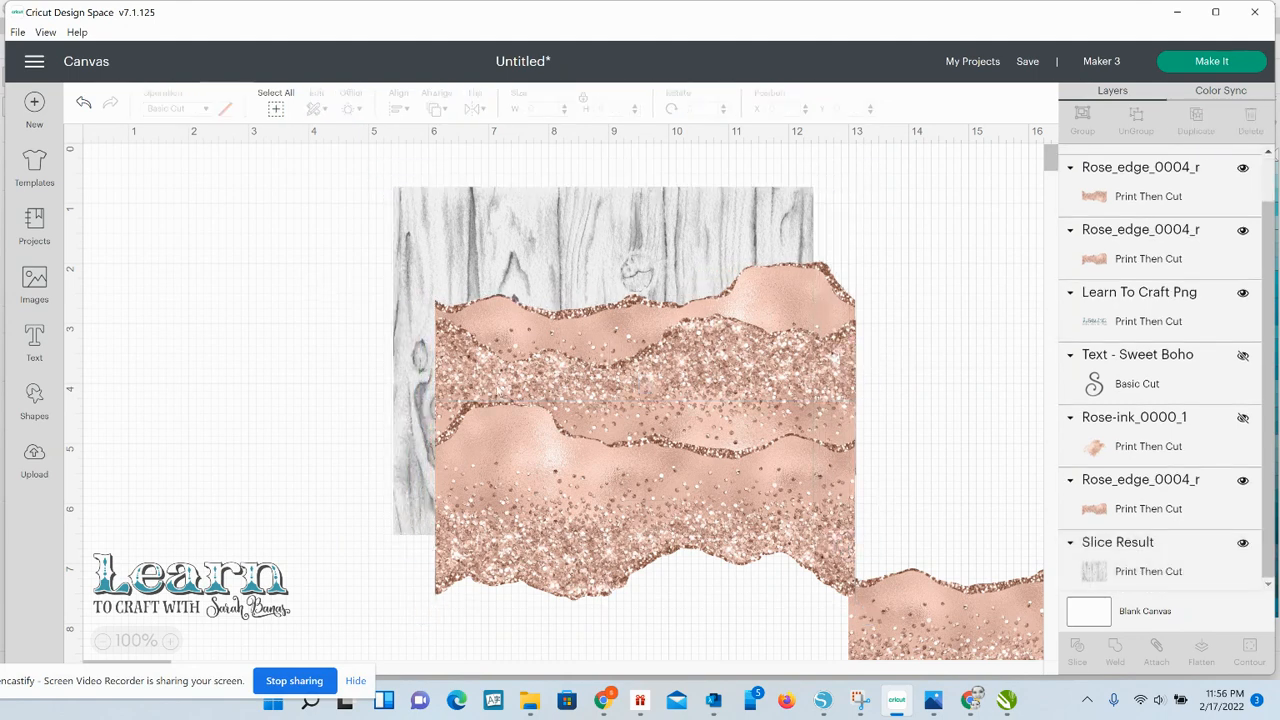
- Shift the front glitter strip sideways toward the wood pattern's outer edge, to about X 5.51, keeping its height on the canvas
click(492, 540)
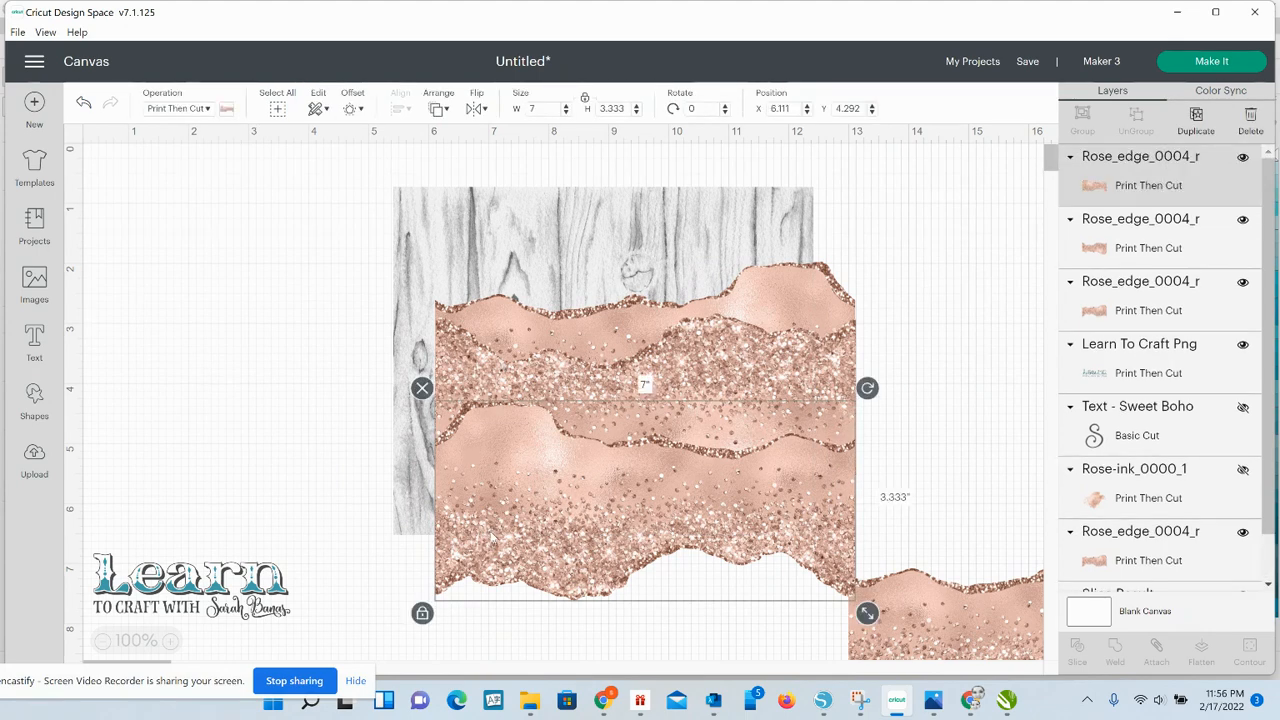
drag(492, 540, 474, 540)
key(Left)
key(Left)
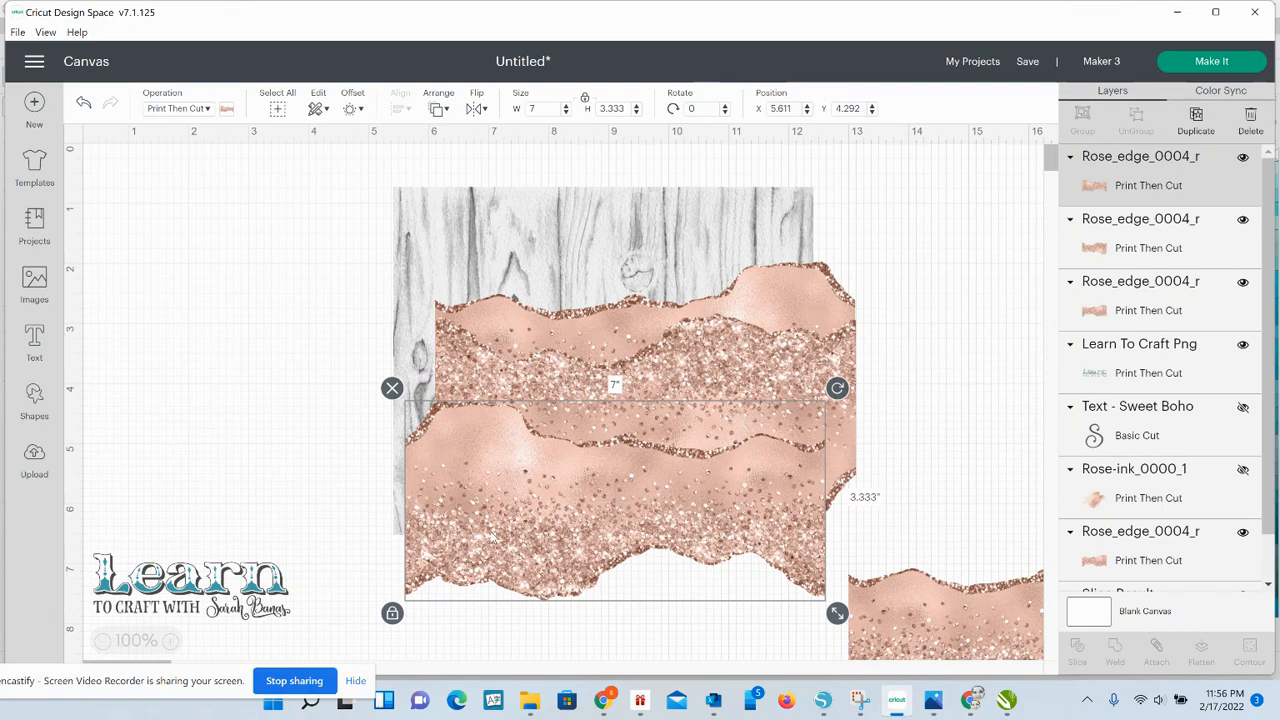
key(Left)
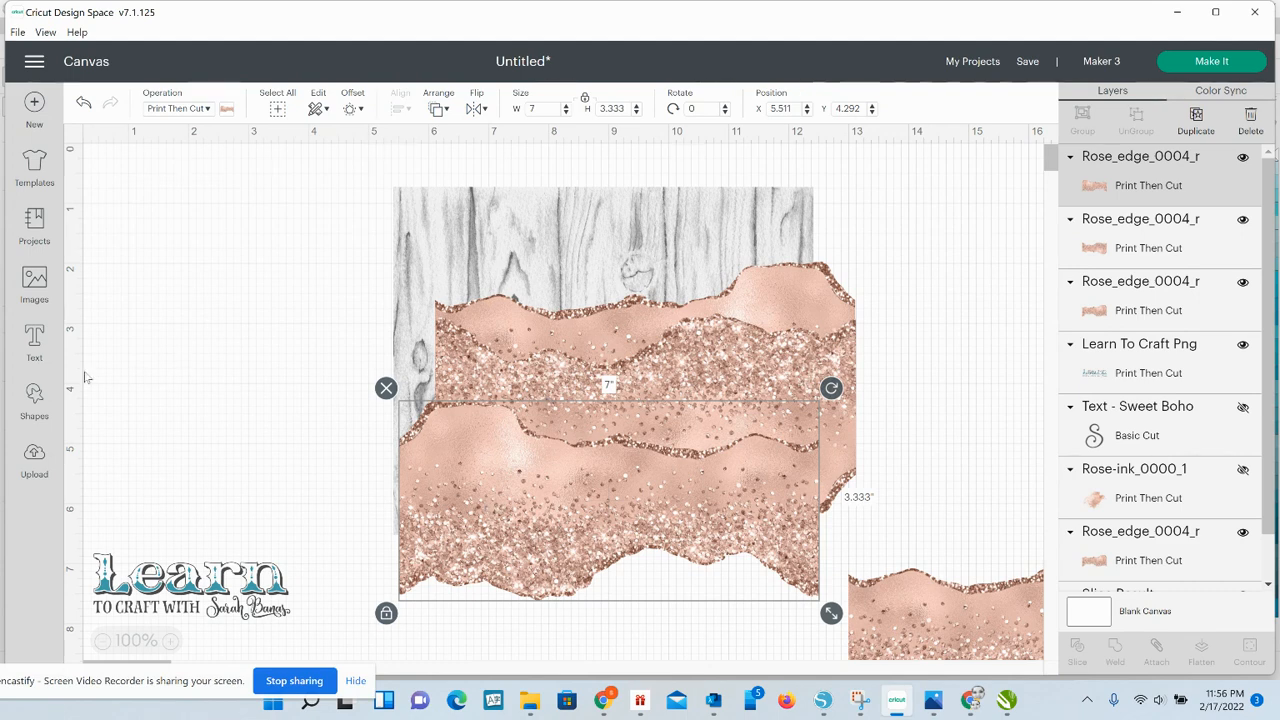
- Add an unlocked square stretched to about 8.28 by 2 inches and lay it over the strip's overhang at about X 5.19, Y 6.56
click(40, 396)
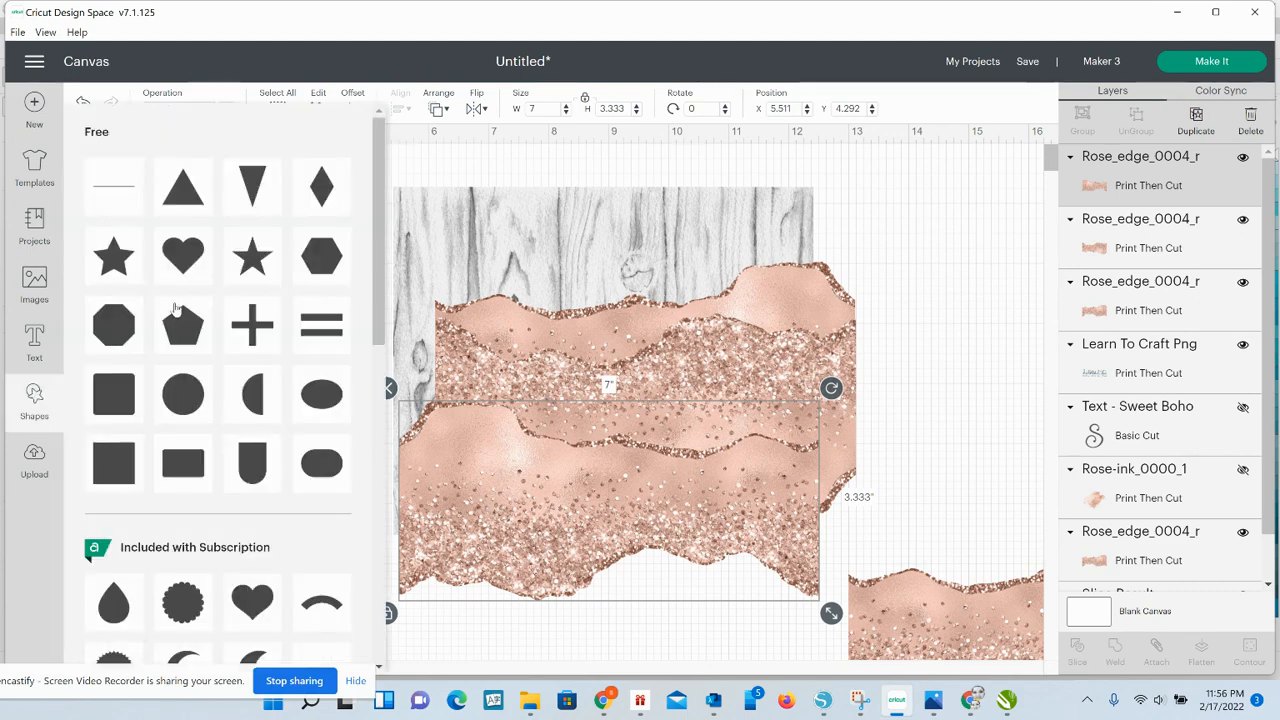
click(113, 462)
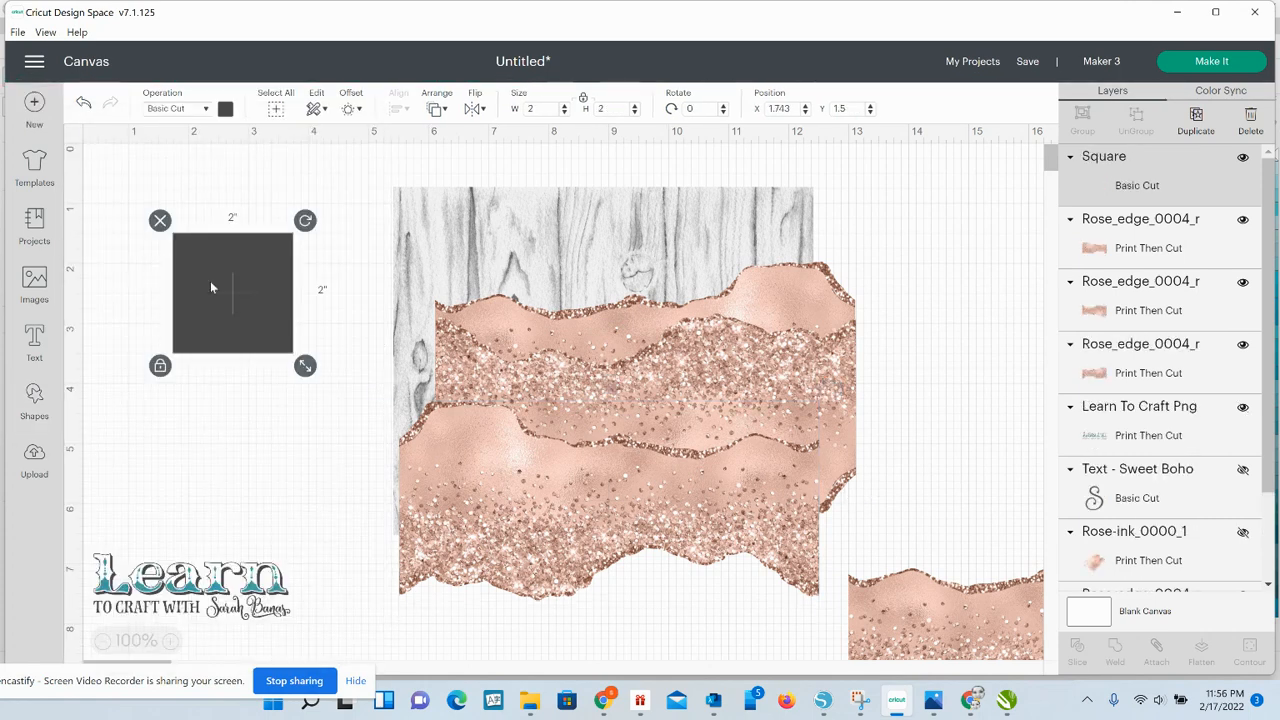
click(160, 365)
drag(327, 344, 681, 365)
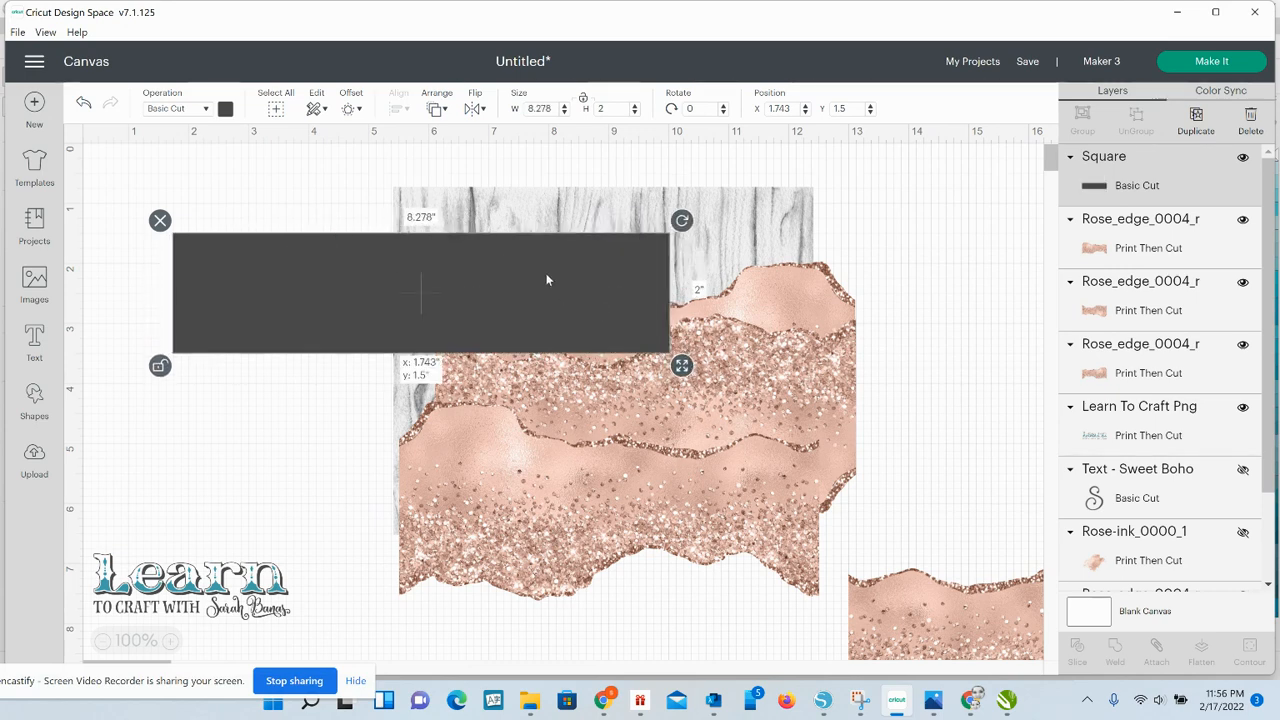
drag(546, 277, 754, 583)
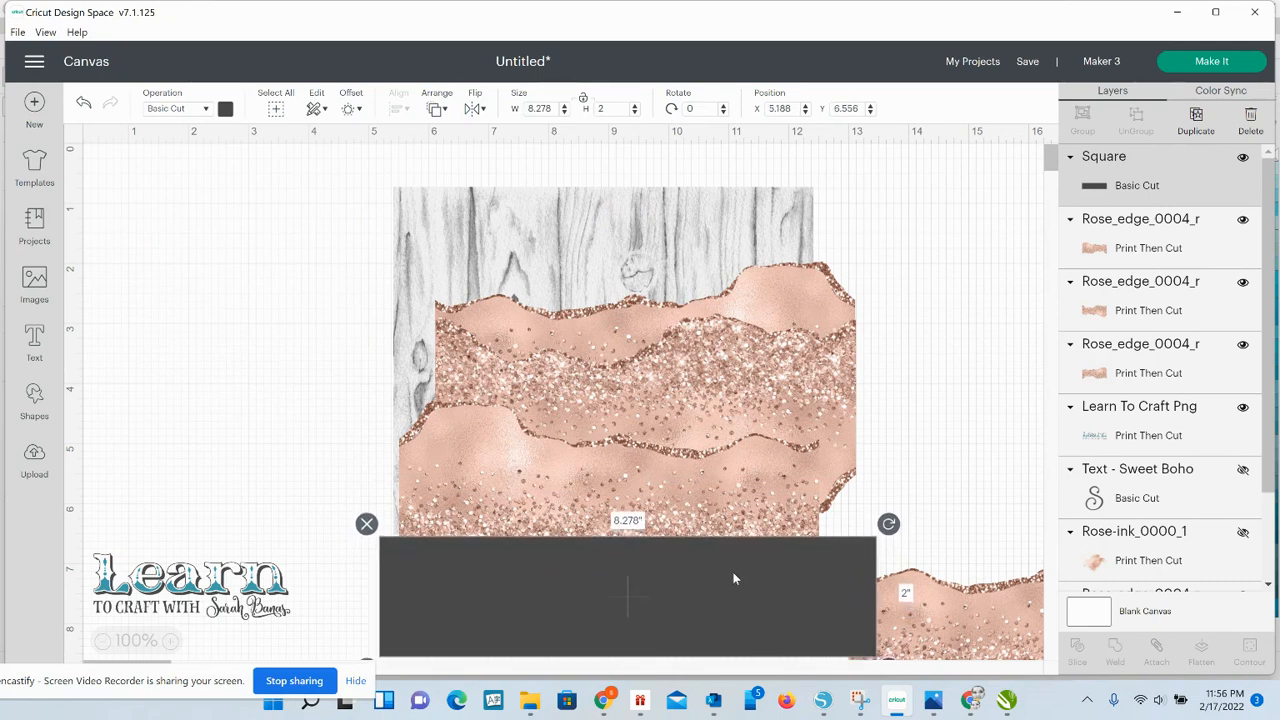
- Nudge the front glitter strip sideways to about X 6.21, over the other glitter strips
click(453, 459)
key(Right)
key(Right)
key(Right)
key(Right)
key(Right)
key(Right)
key(Right)
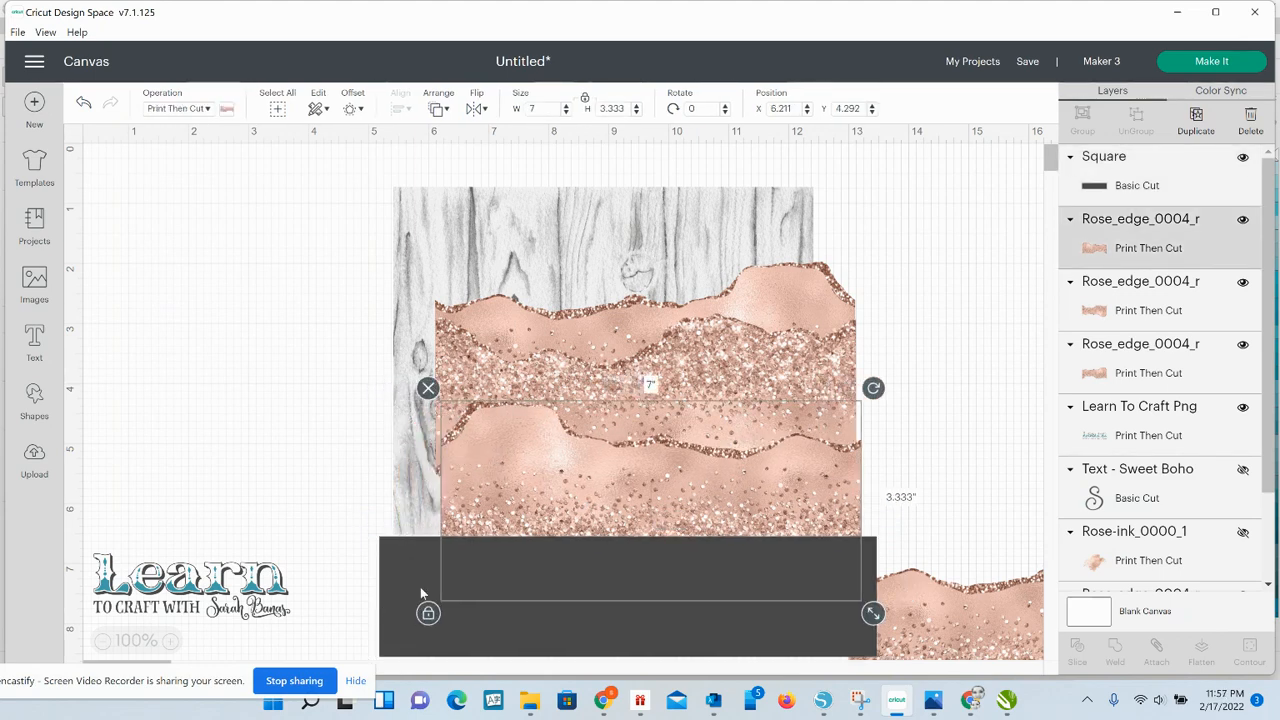
- Nudge the dark rectangle to about X 5.20, Y 6.54 and move the wood pattern aside to about X 10.35, Y 0.27
click(419, 585)
drag(420, 585, 421, 587)
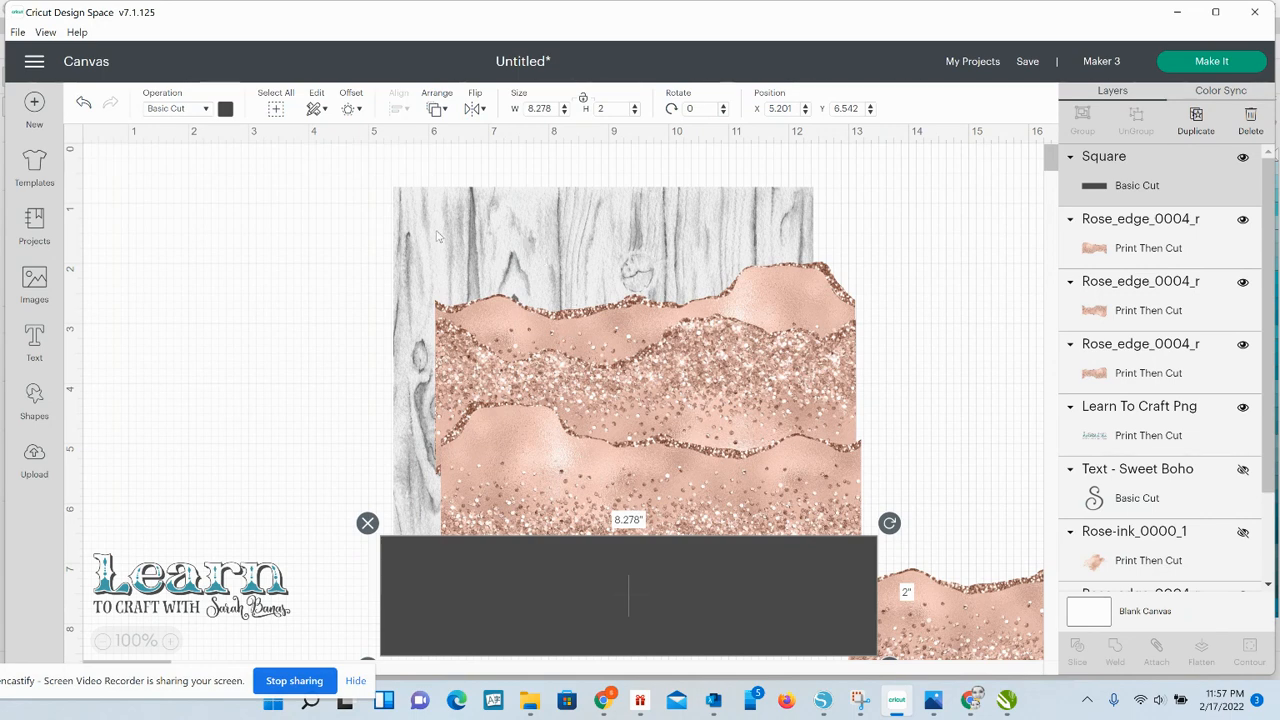
drag(436, 232, 798, 216)
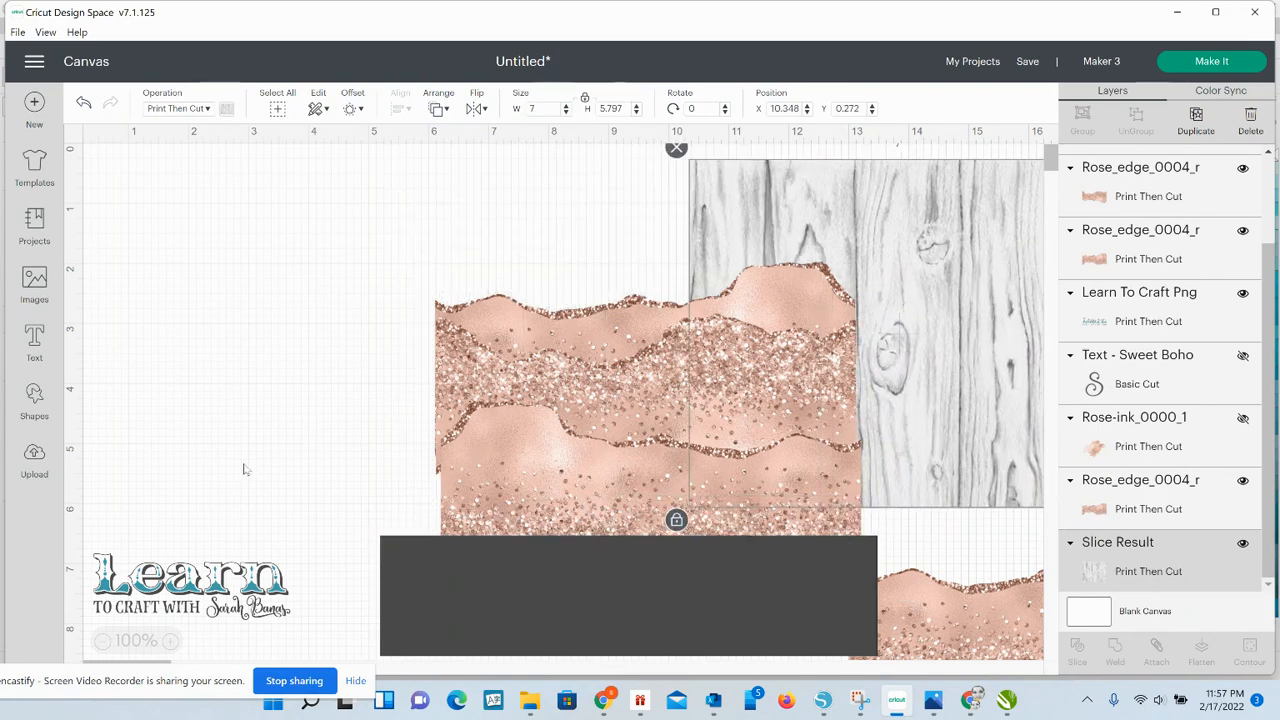
click(352, 509)
drag(342, 490, 471, 606)
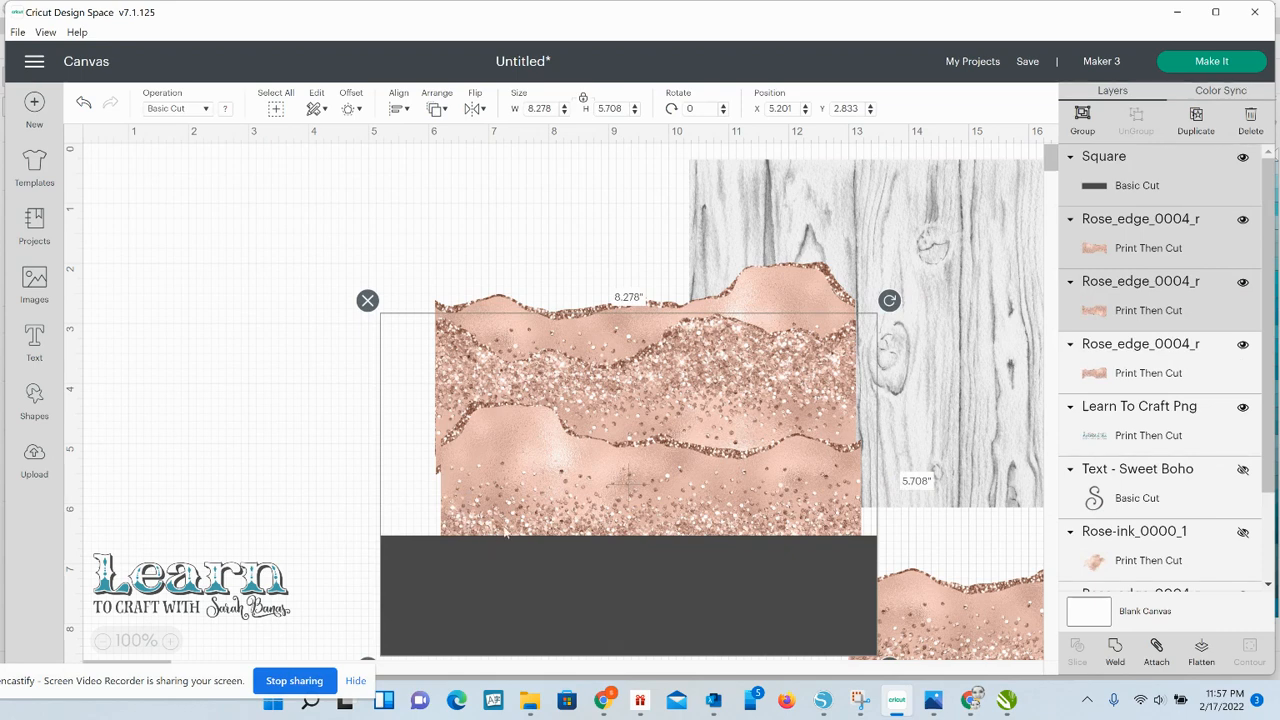
click(233, 373)
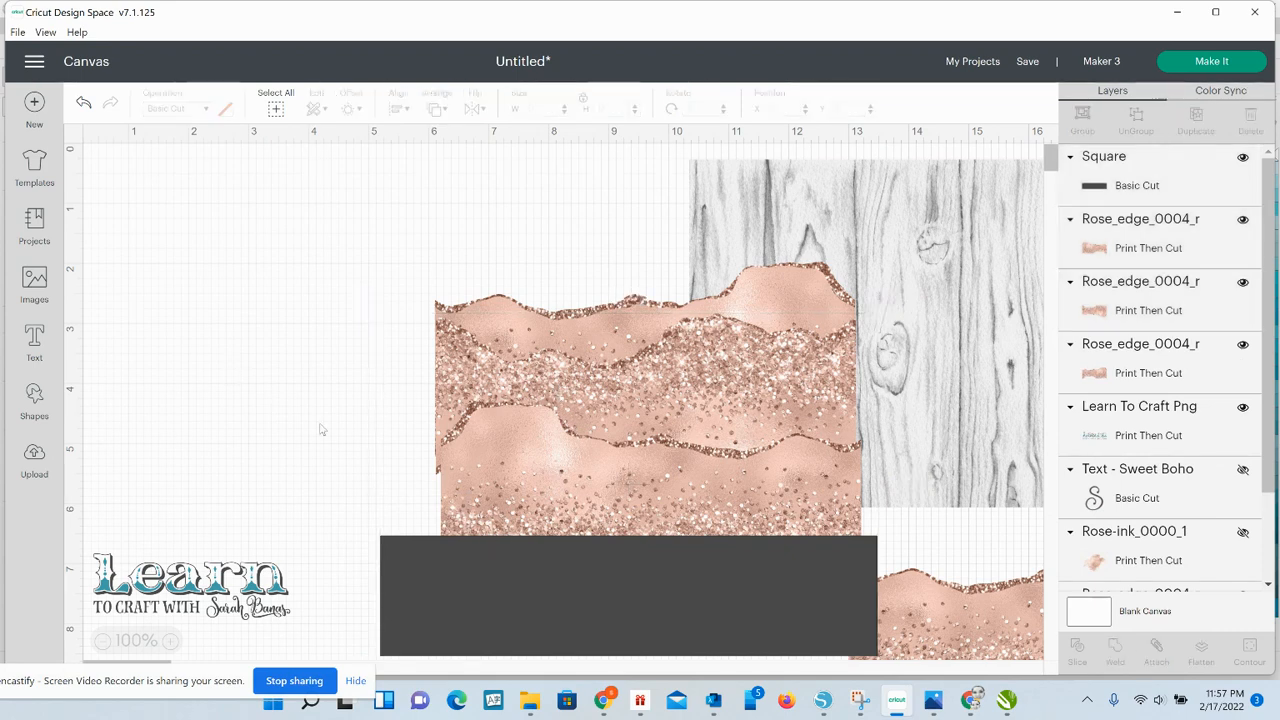
- Raise the middle glitter strip clear of the dark rectangle, to about Y 1.83
click(470, 376)
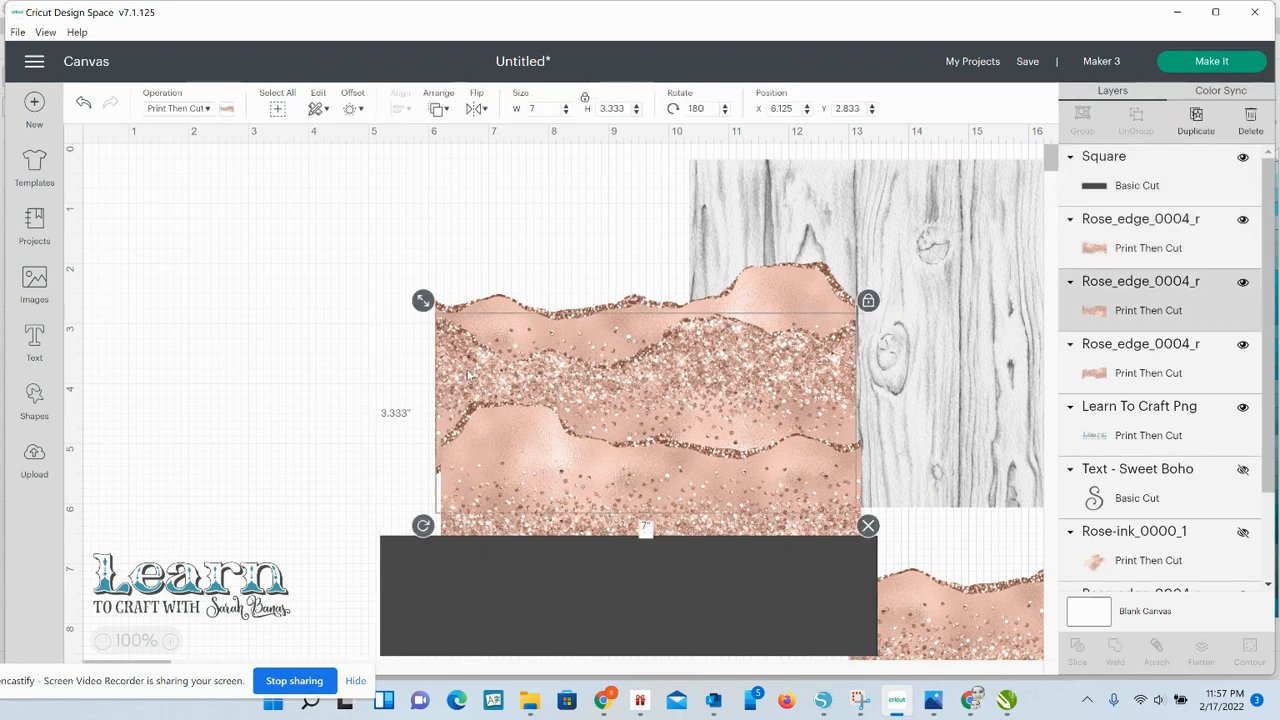
key(Up)
key(Up)
key(Up)
key(Up)
key(Up)
key(Up)
key(Up)
key(Up)
key(Up)
key(Up)
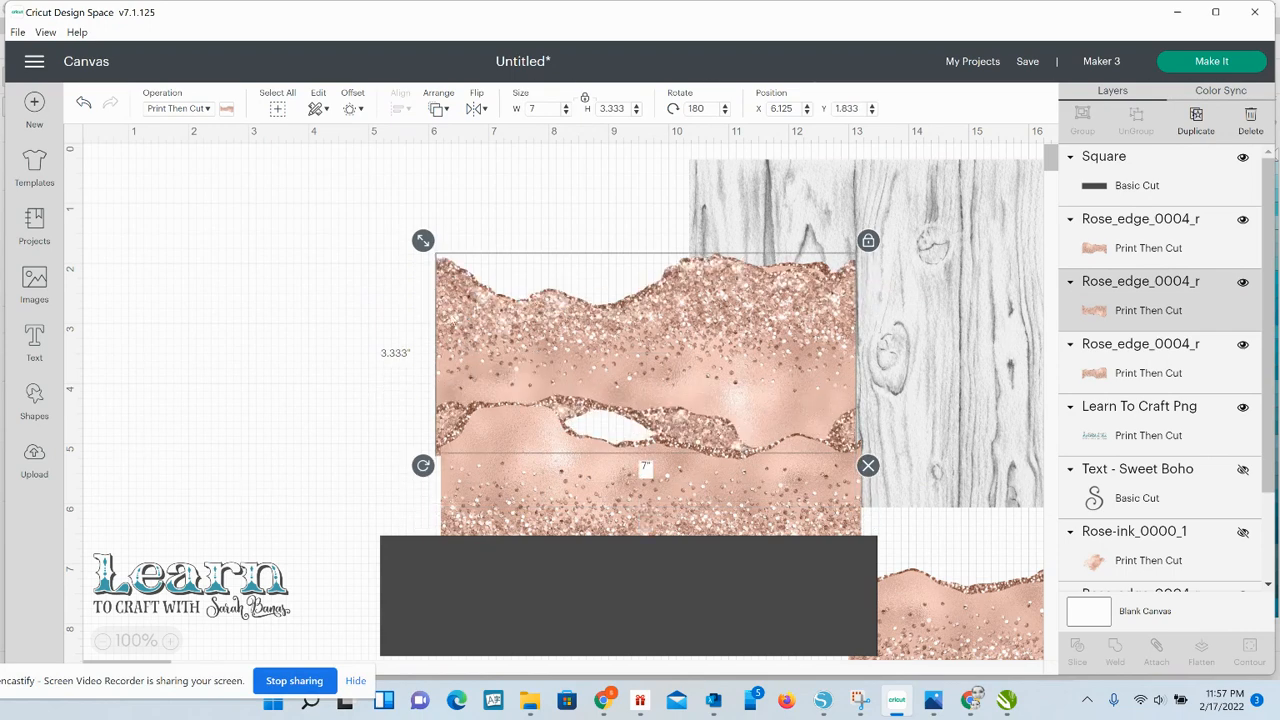
- Slice the front glitter strip with the dark rectangle covering its overhang
click(298, 463)
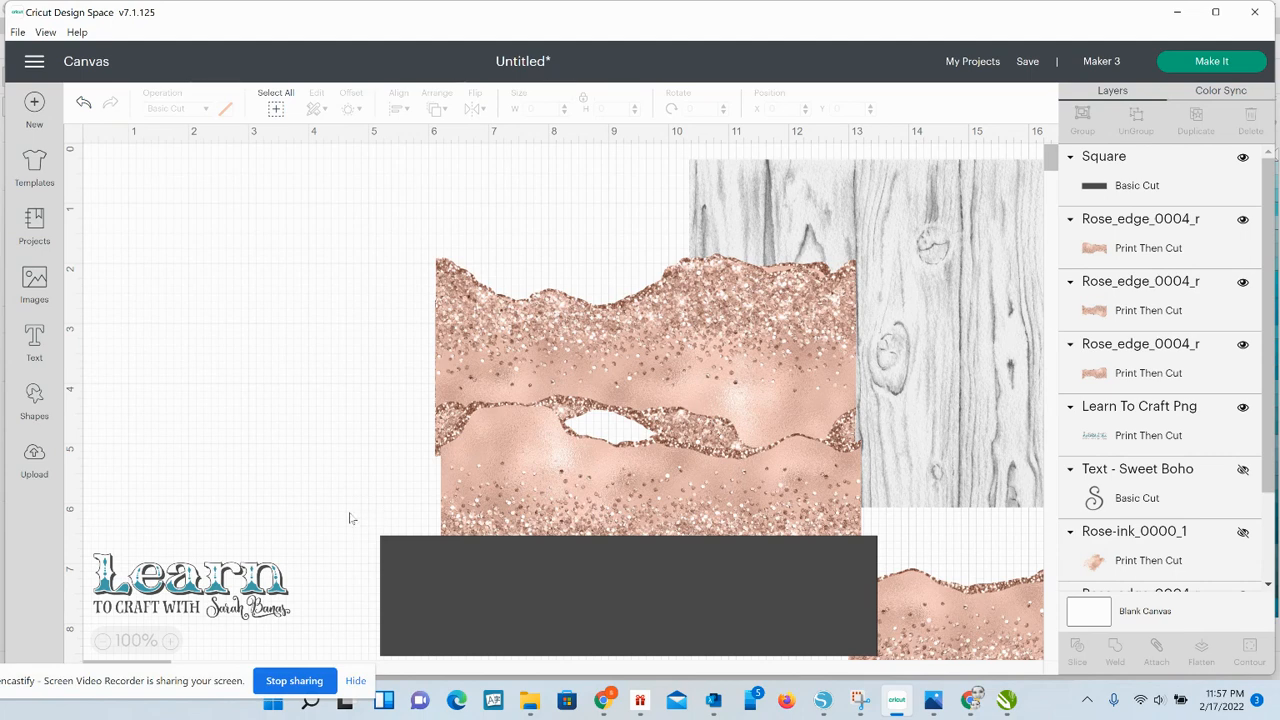
drag(419, 545, 476, 599)
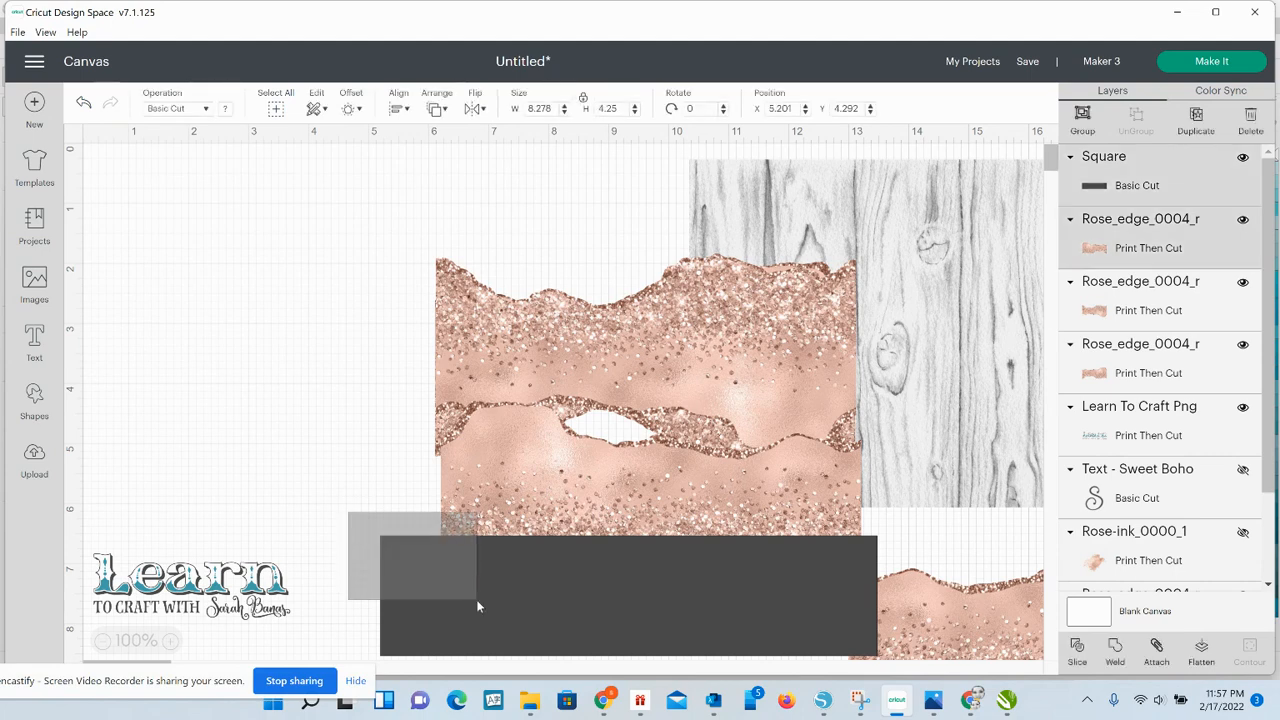
click(1077, 647)
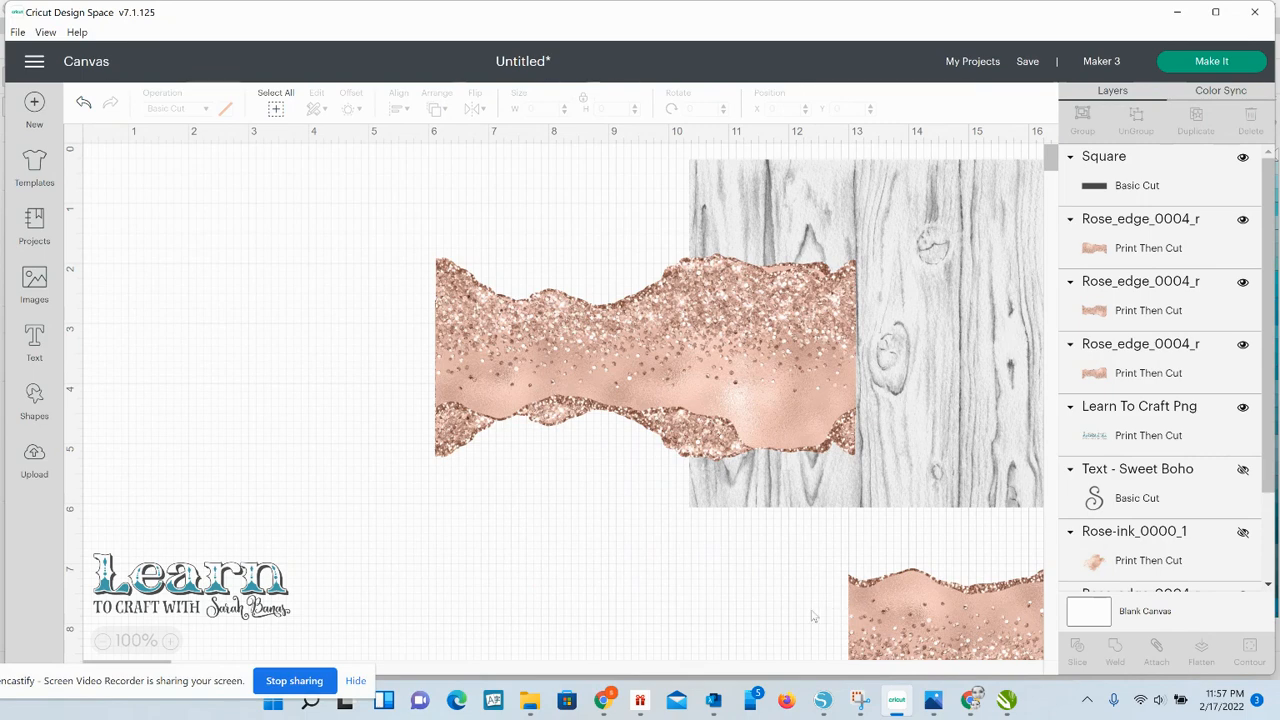
- Delete both dark rectangle pieces and the cut-off lower piece of the front strip, keeping only its trimmed upper part
click(689, 632)
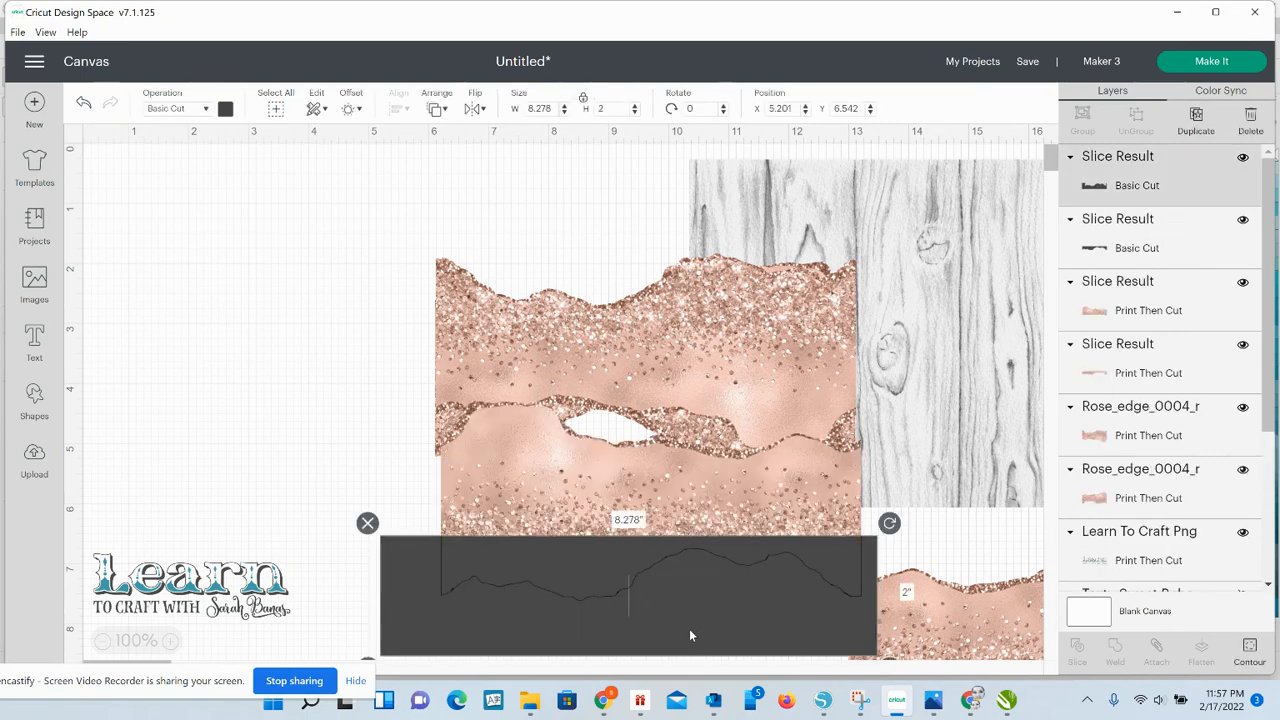
key(Delete)
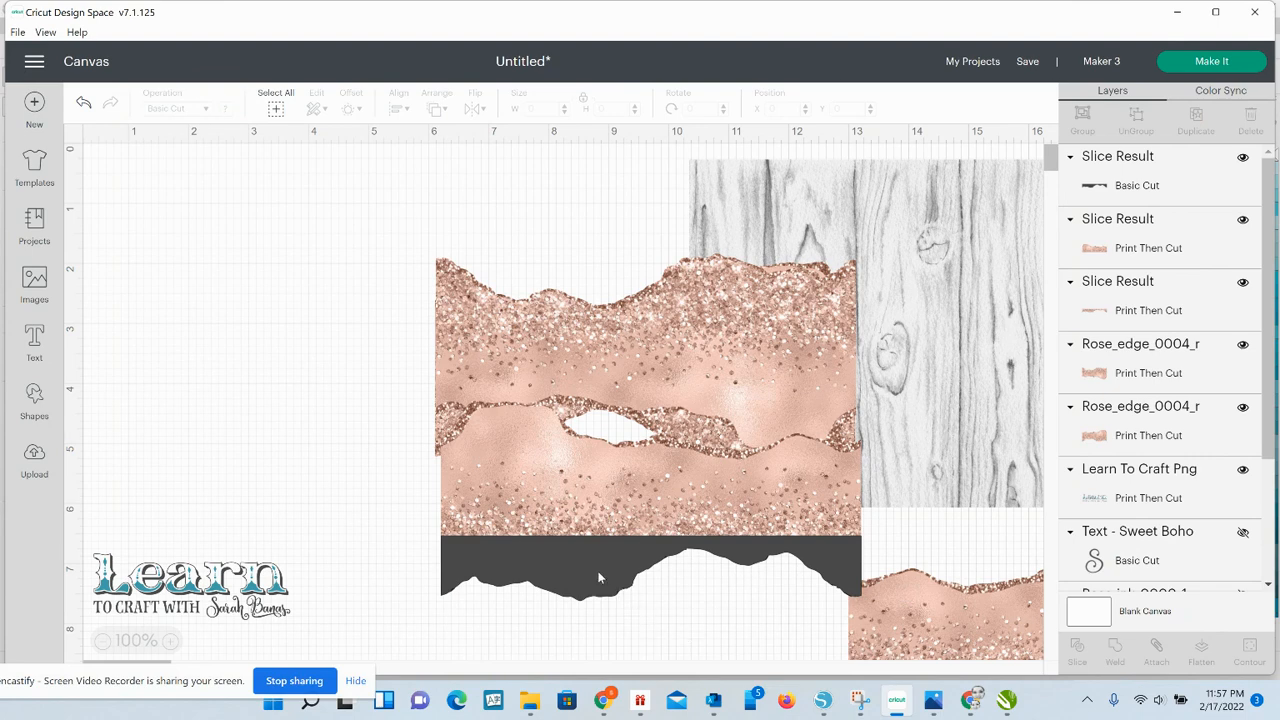
click(599, 577)
key(Delete)
click(599, 577)
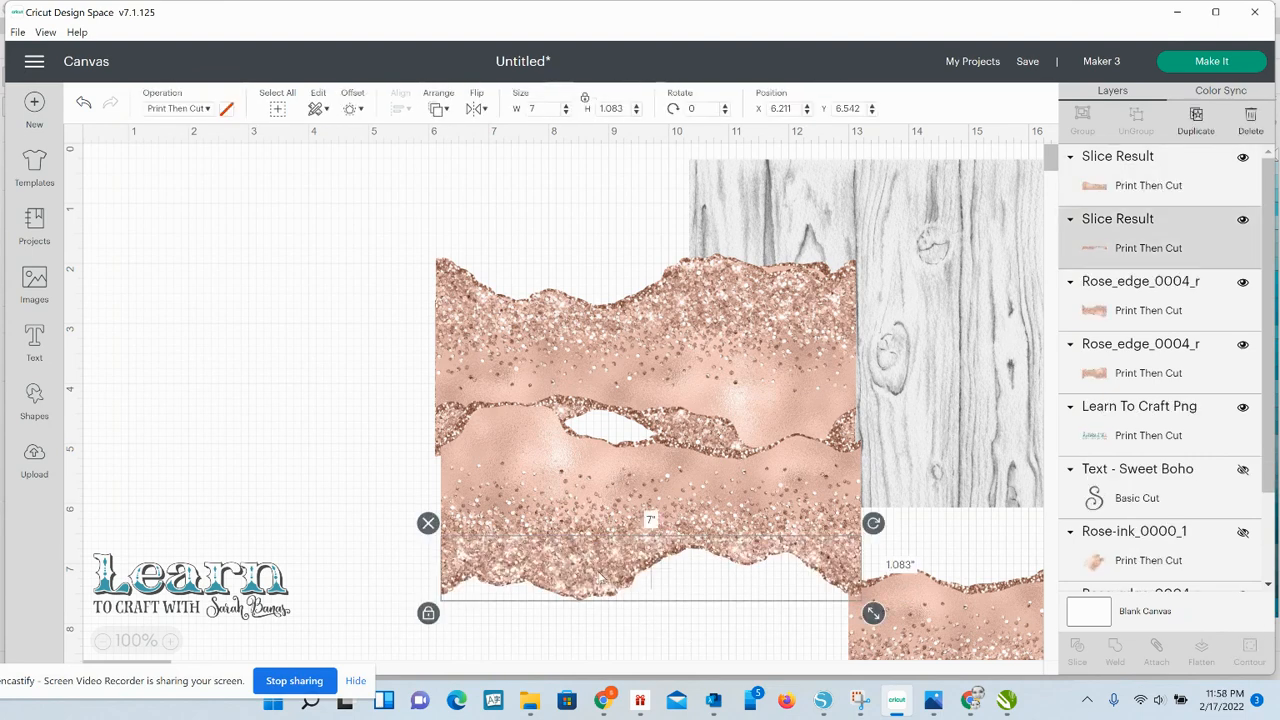
key(Delete)
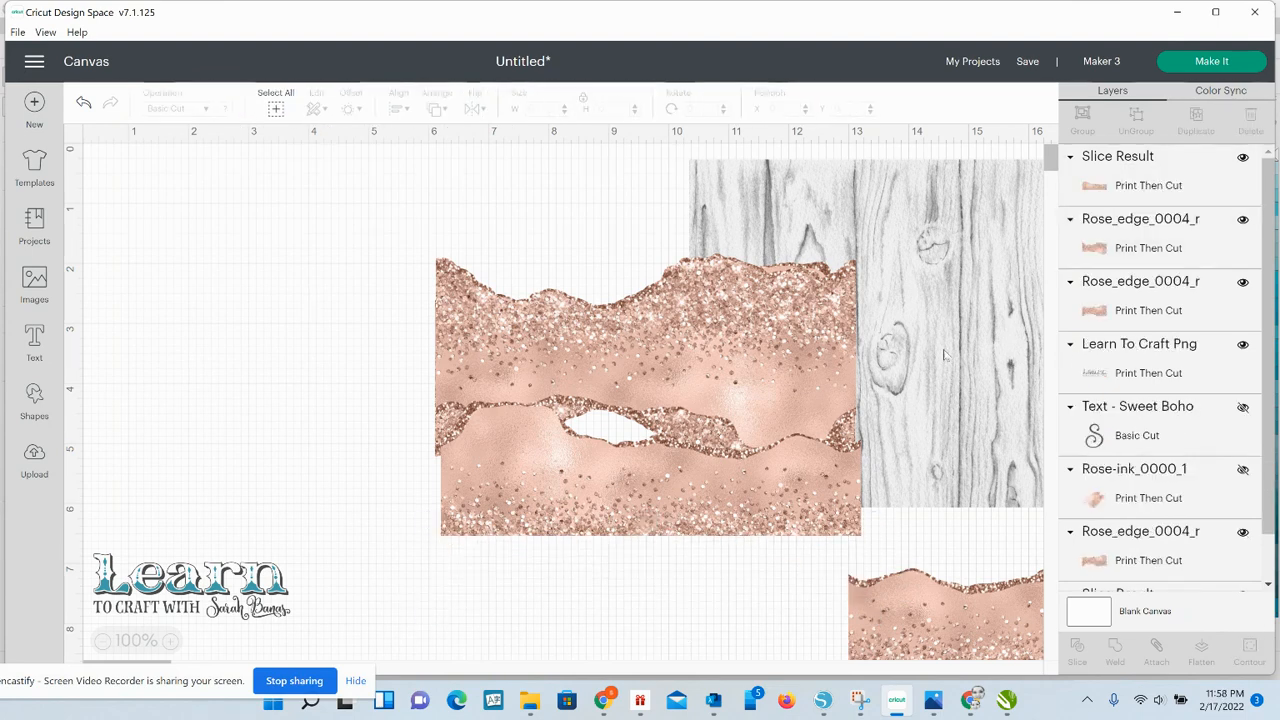
- Move the wood pattern back behind the trimmed strip and shift the two untrimmed glitter strips sideways, the rear one to about X 12.38, Y 1.03
drag(945, 355, 648, 378)
click(935, 399)
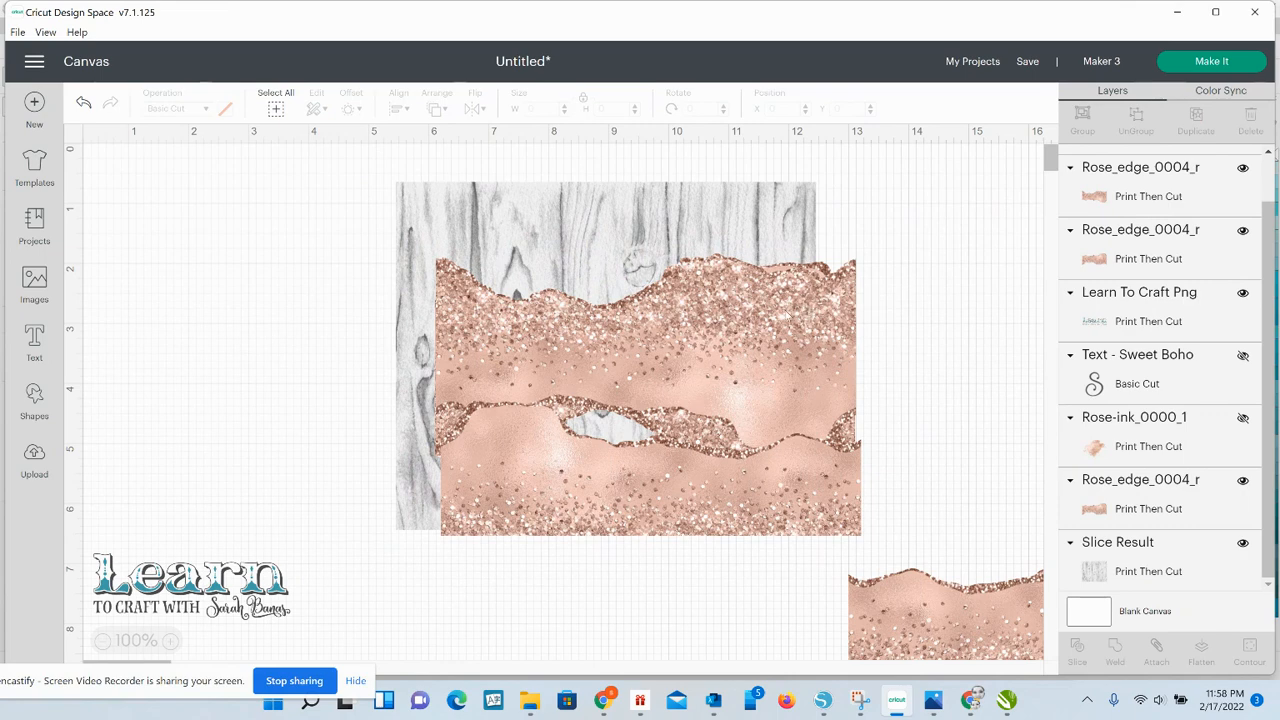
drag(778, 328, 1070, 296)
drag(644, 347, 1024, 285)
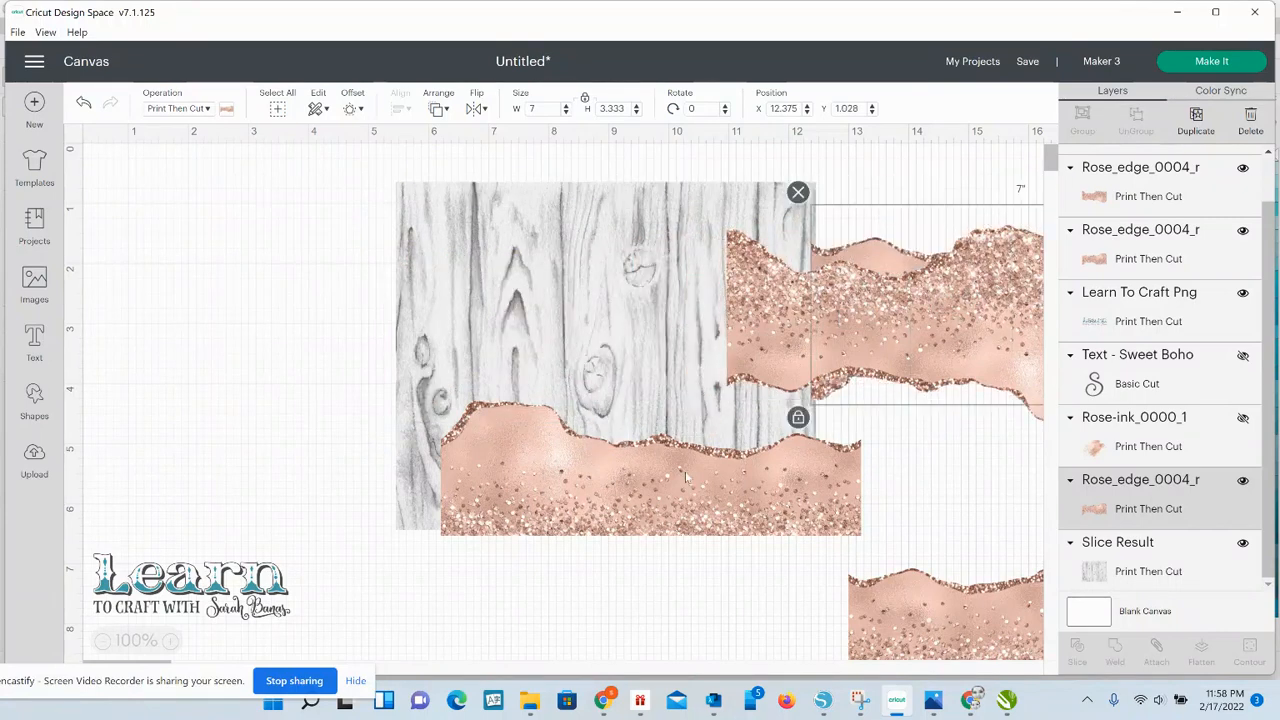
- Place the trimmed strip over the wood pattern's lower part, then center the two horizontally and align their bottom edges
drag(672, 488, 624, 473)
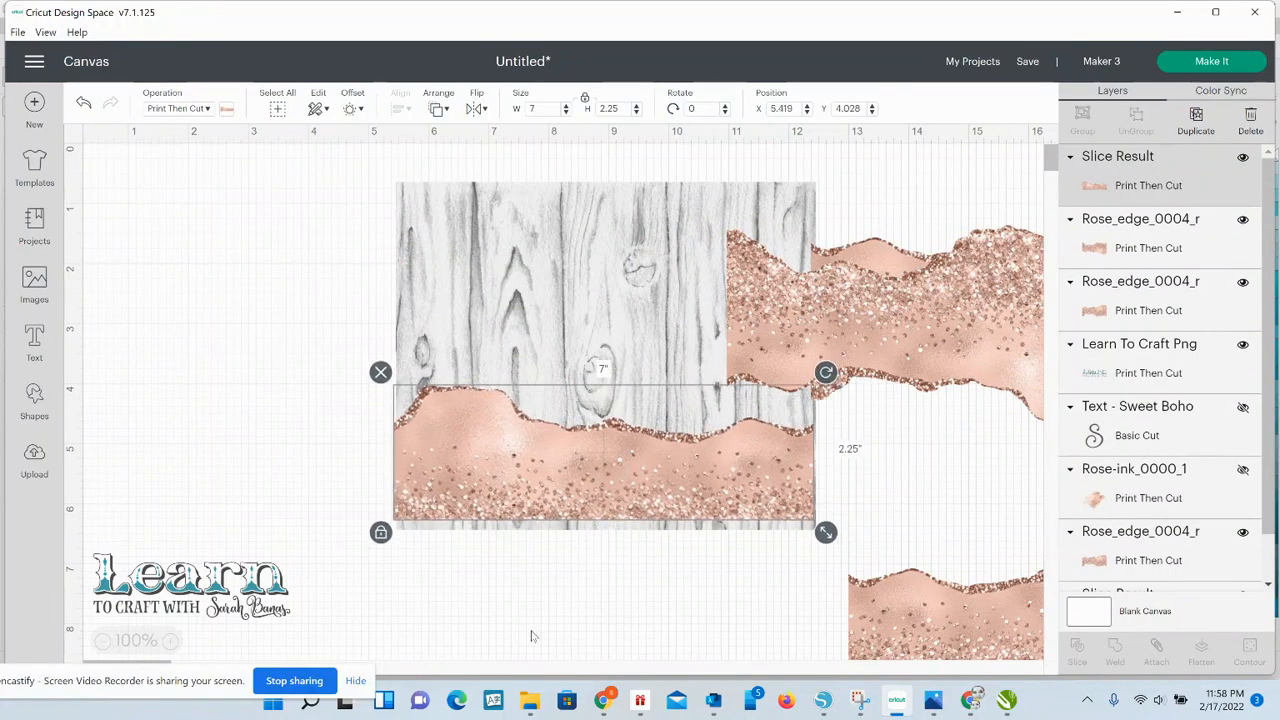
click(499, 399)
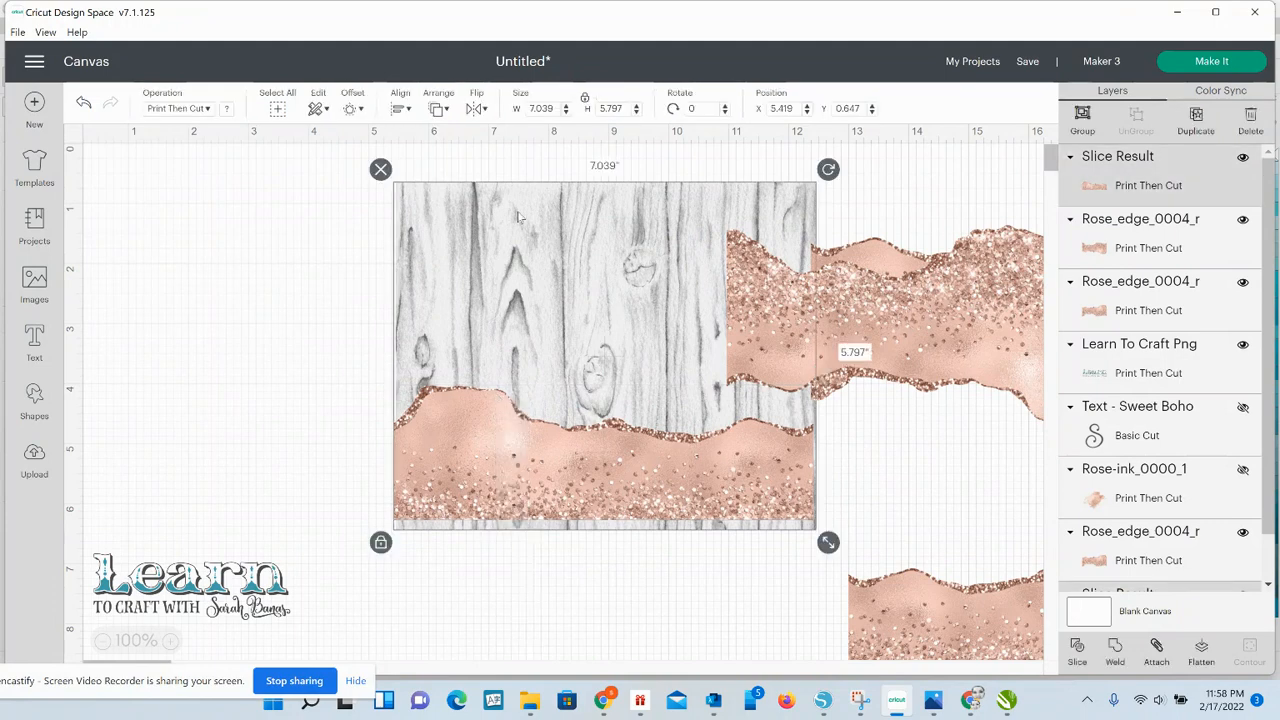
click(400, 108)
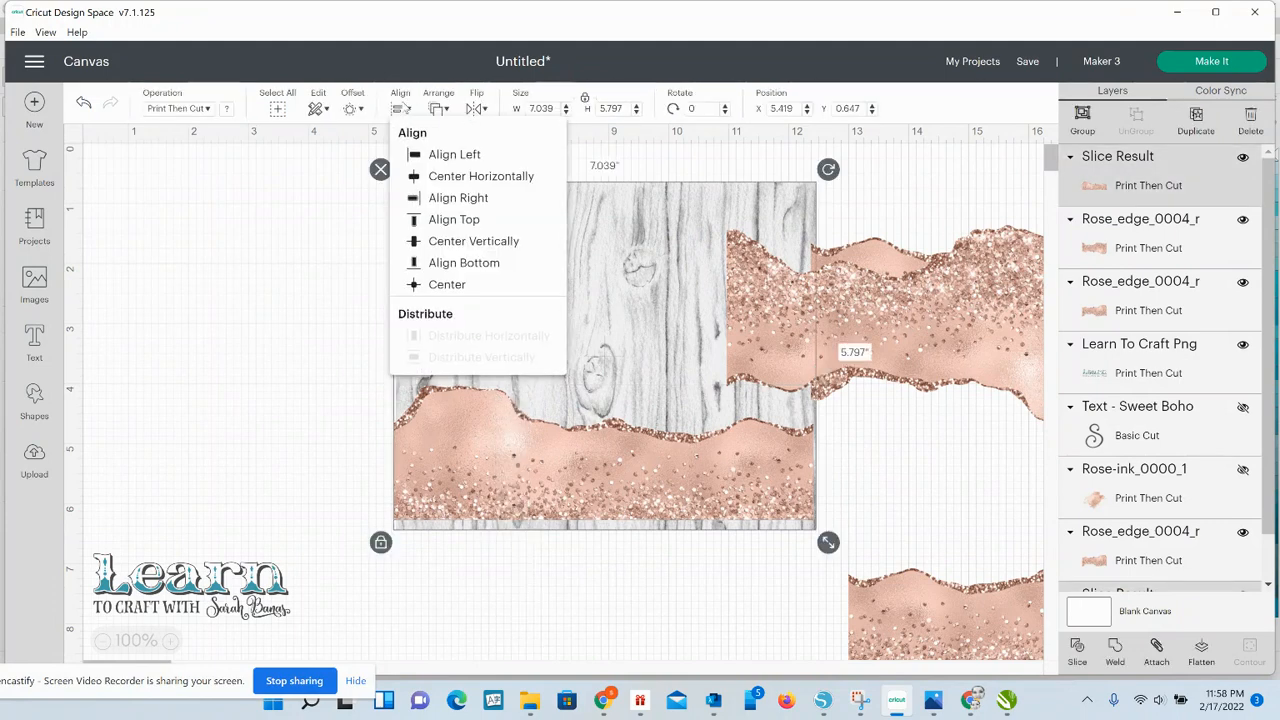
click(441, 176)
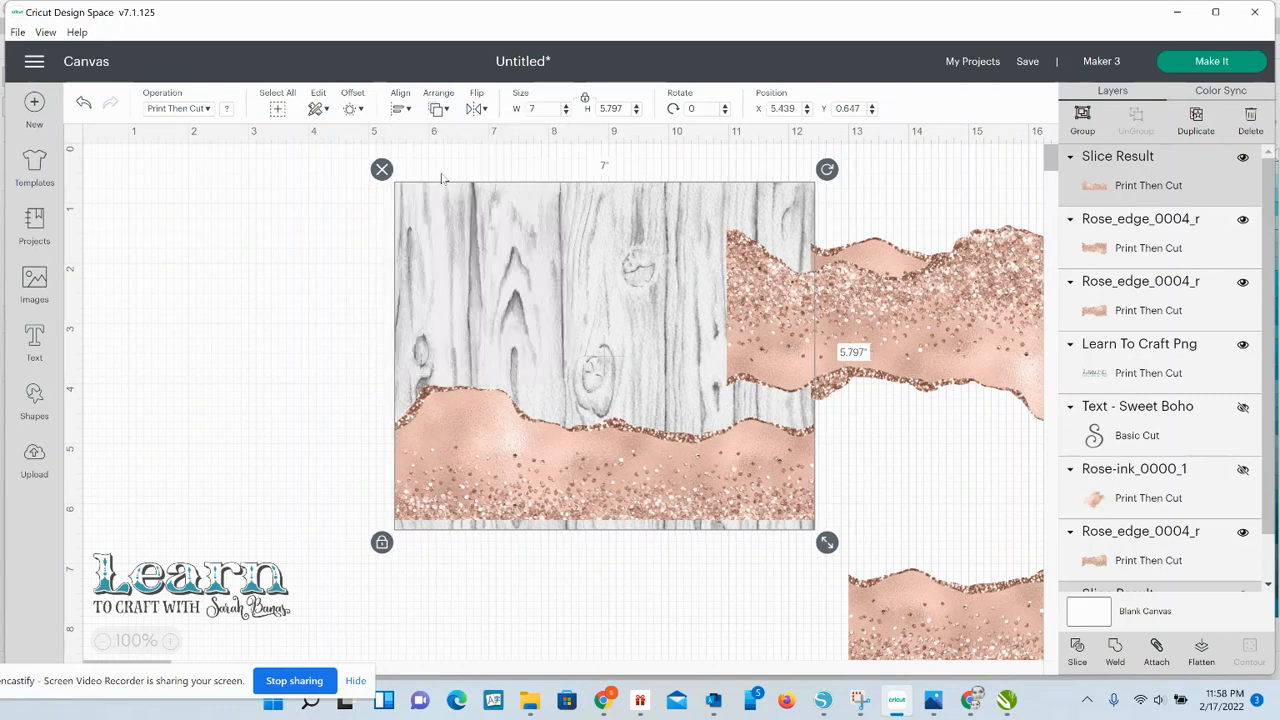
click(397, 110)
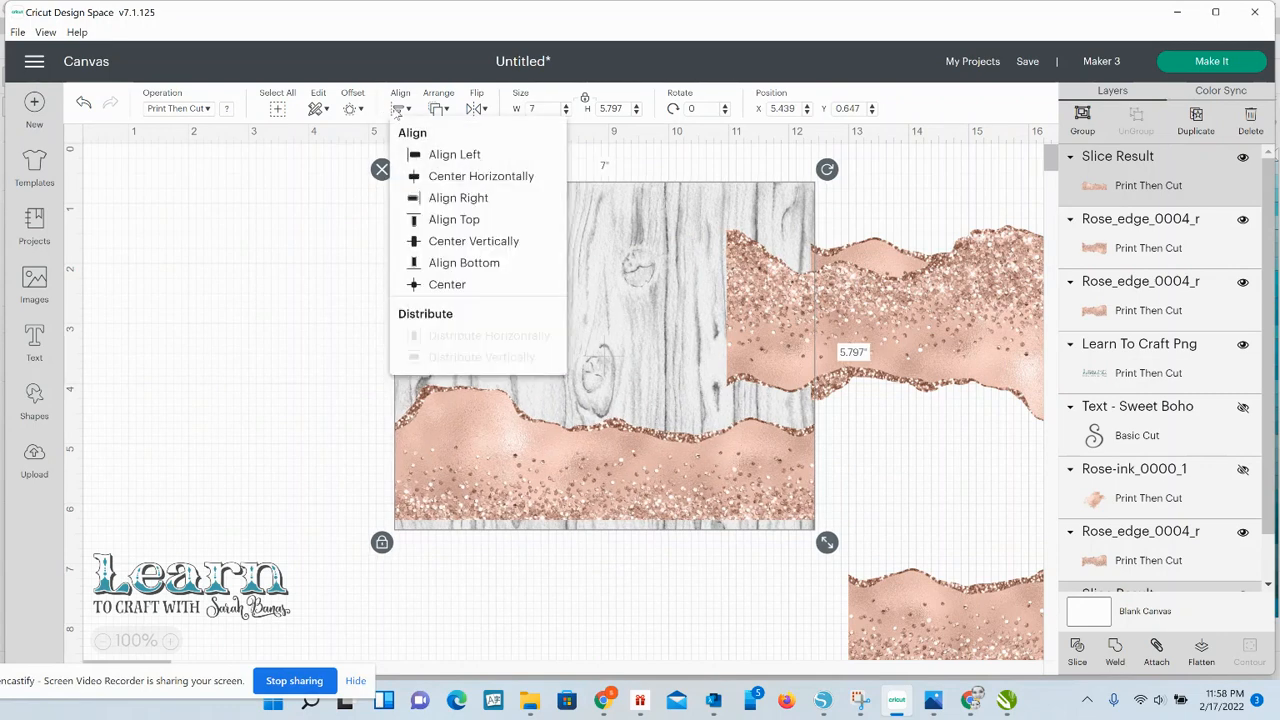
click(435, 263)
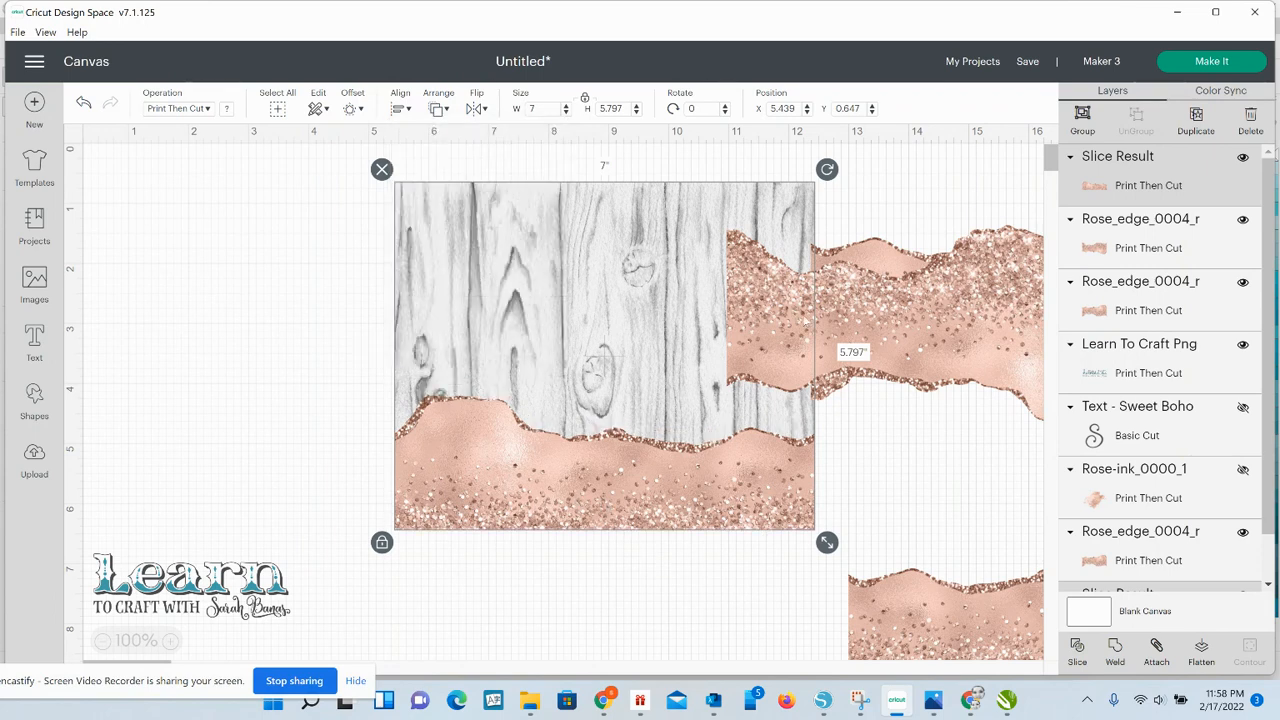
click(894, 437)
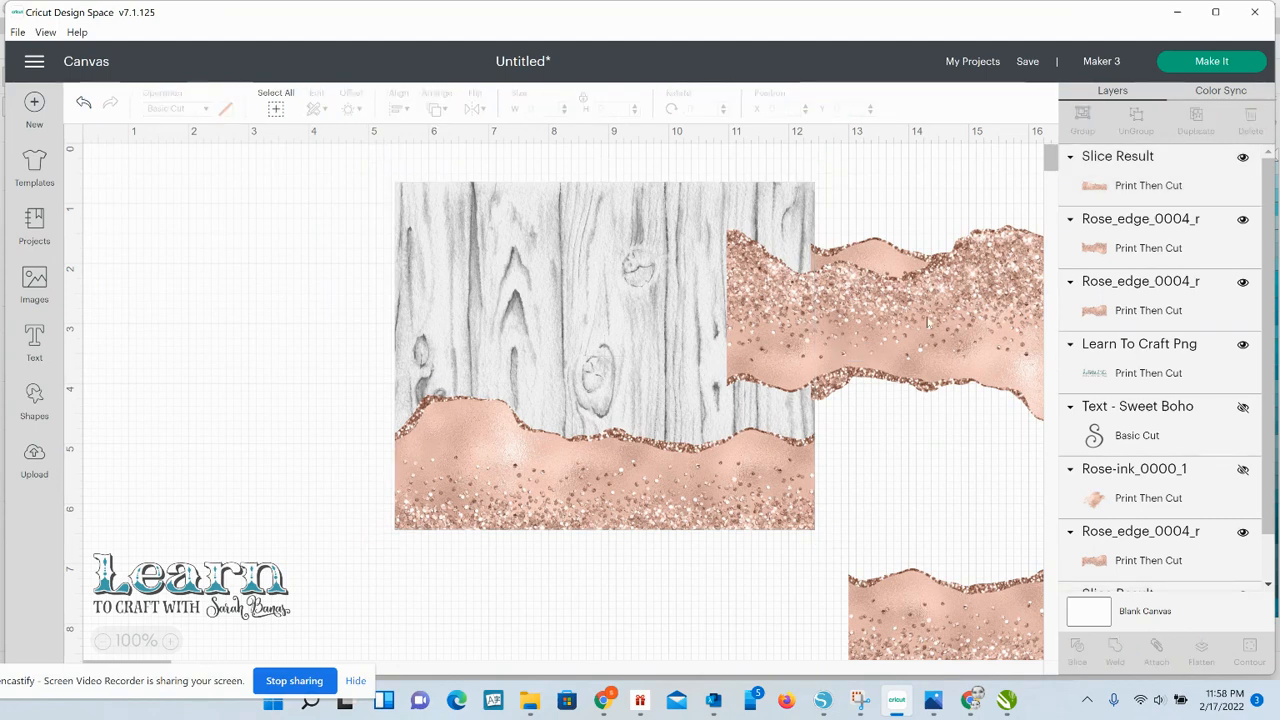
- Place the 180°-rotated glitter strip over the wood pattern, behind the trimmed strip, at about X 5.46, Y 2.42
drag(930, 310, 644, 369)
right_click(644, 369)
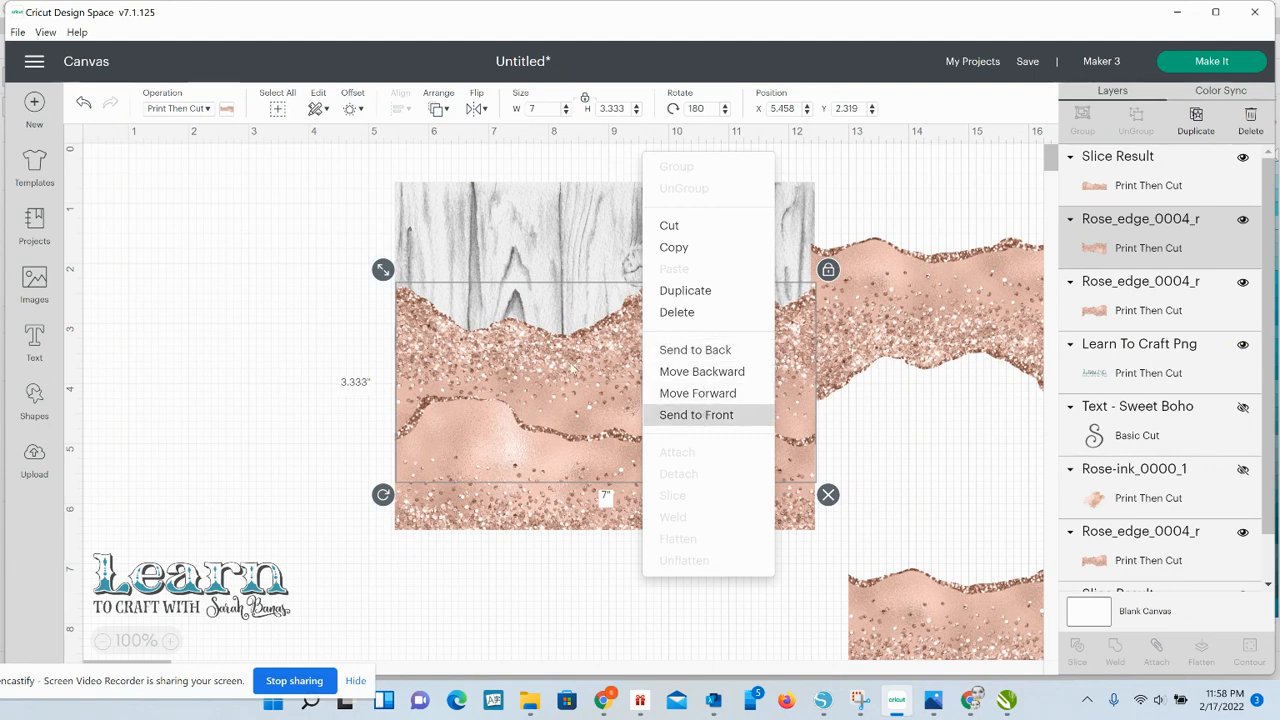
click(441, 110)
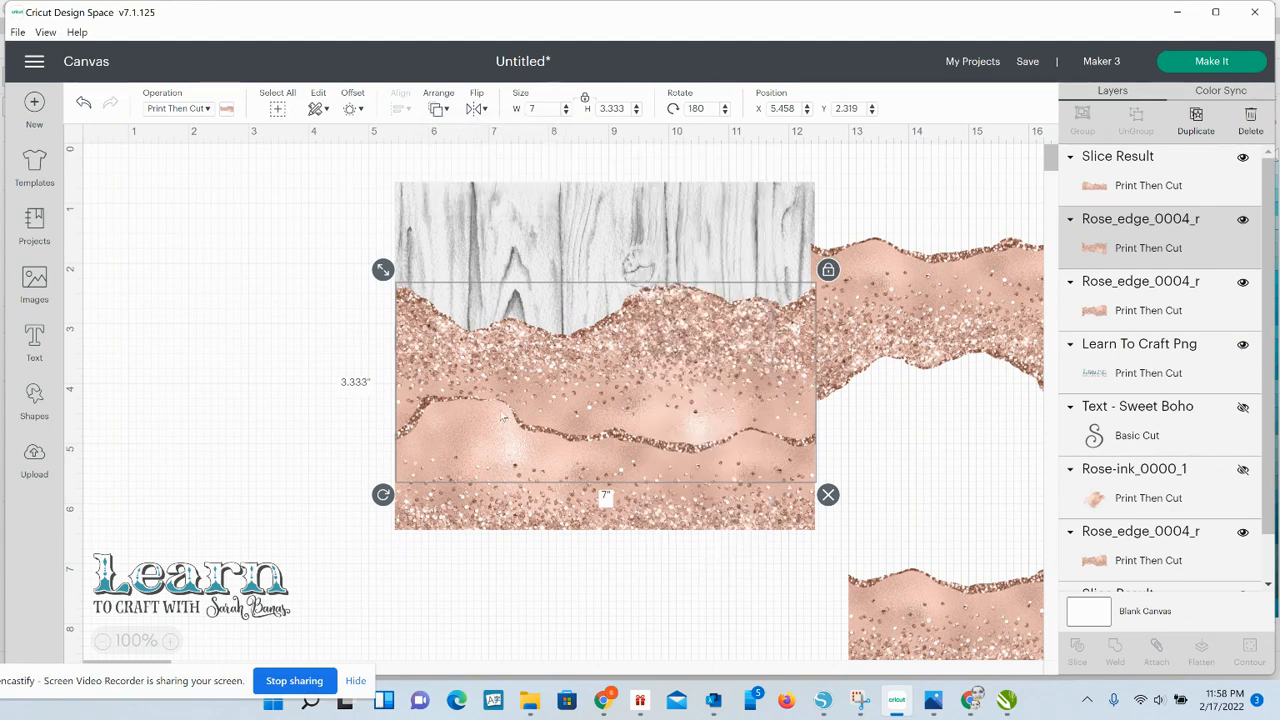
click(185, 403)
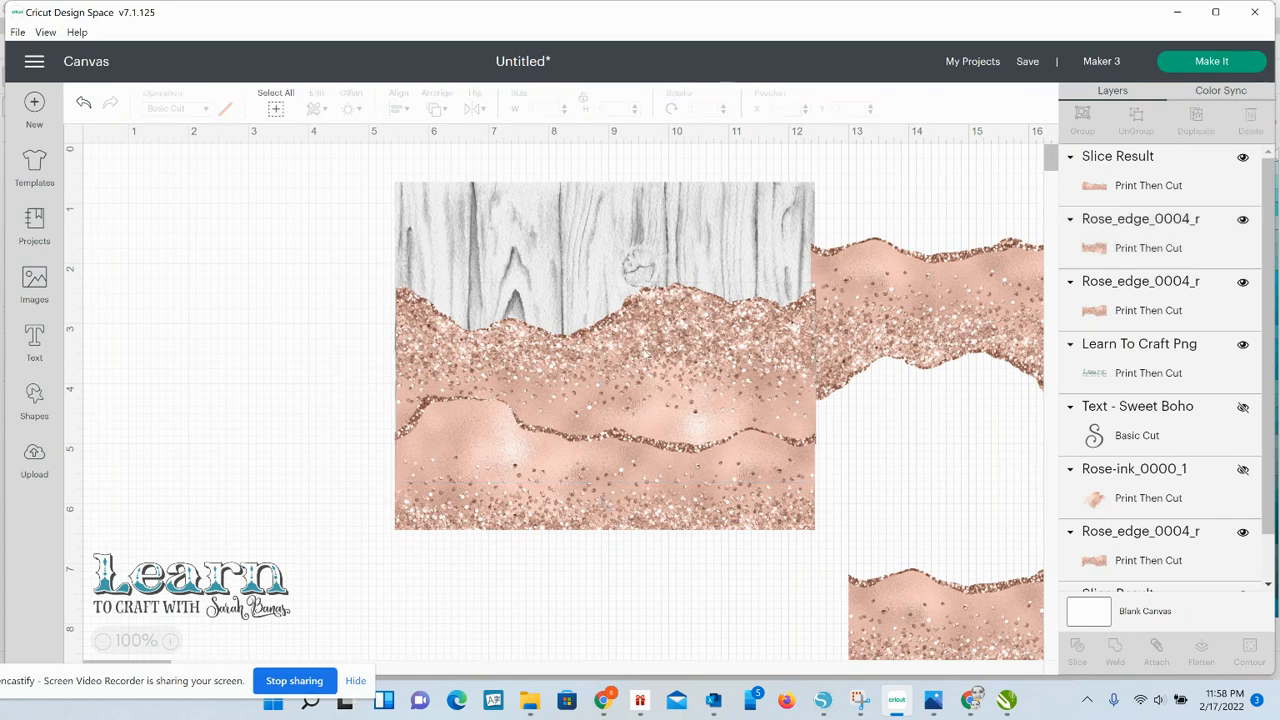
drag(645, 352, 644, 361)
click(571, 604)
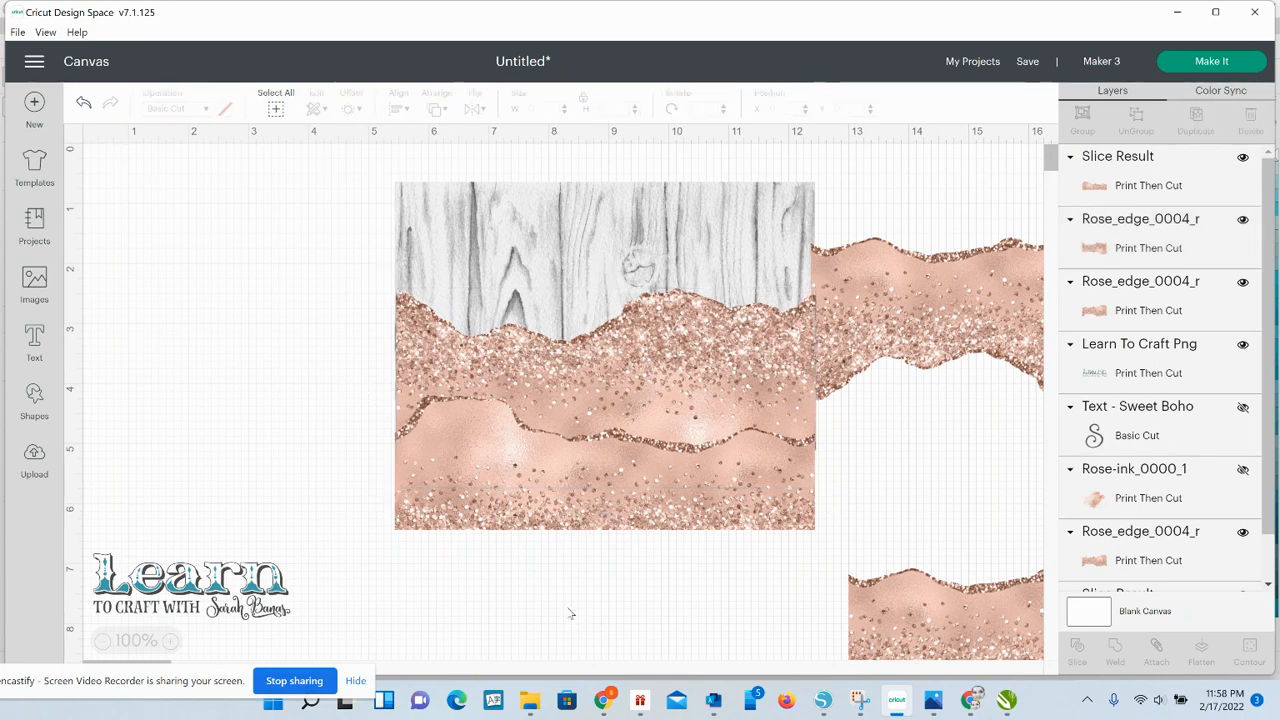
- Center the wood pattern and the two glitter strips on it horizontally with each other
drag(569, 611, 557, 187)
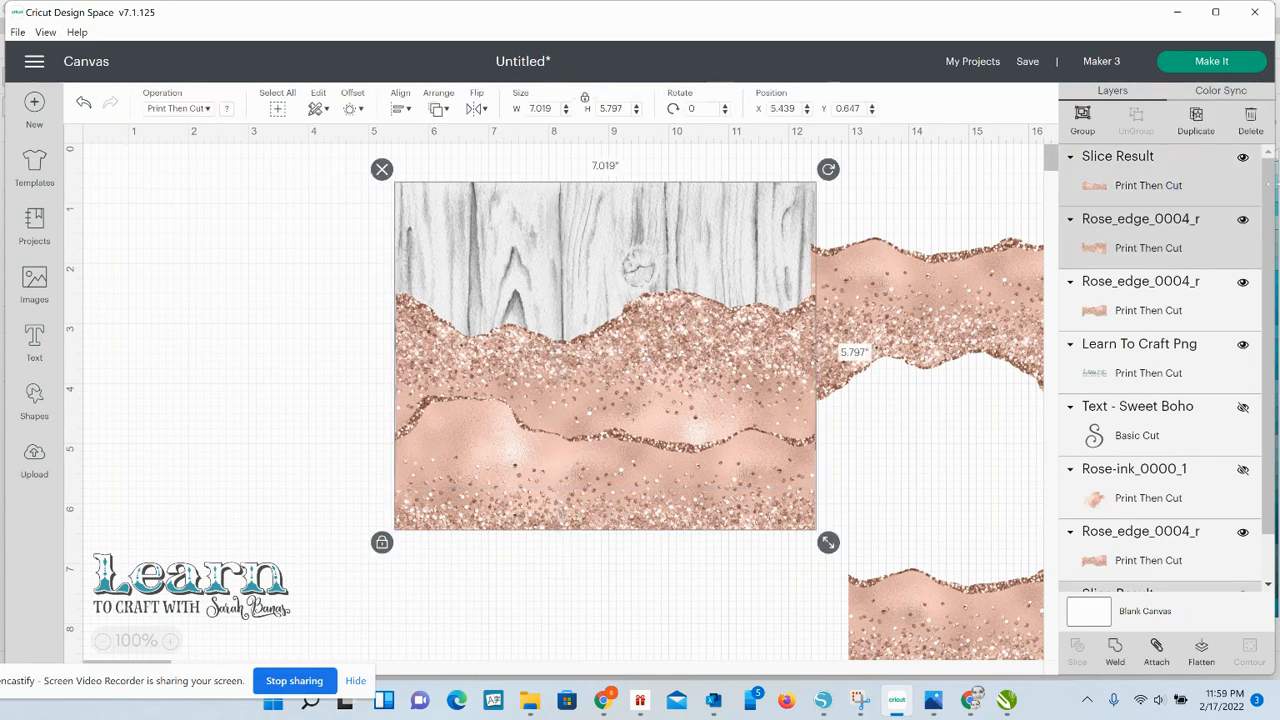
click(404, 108)
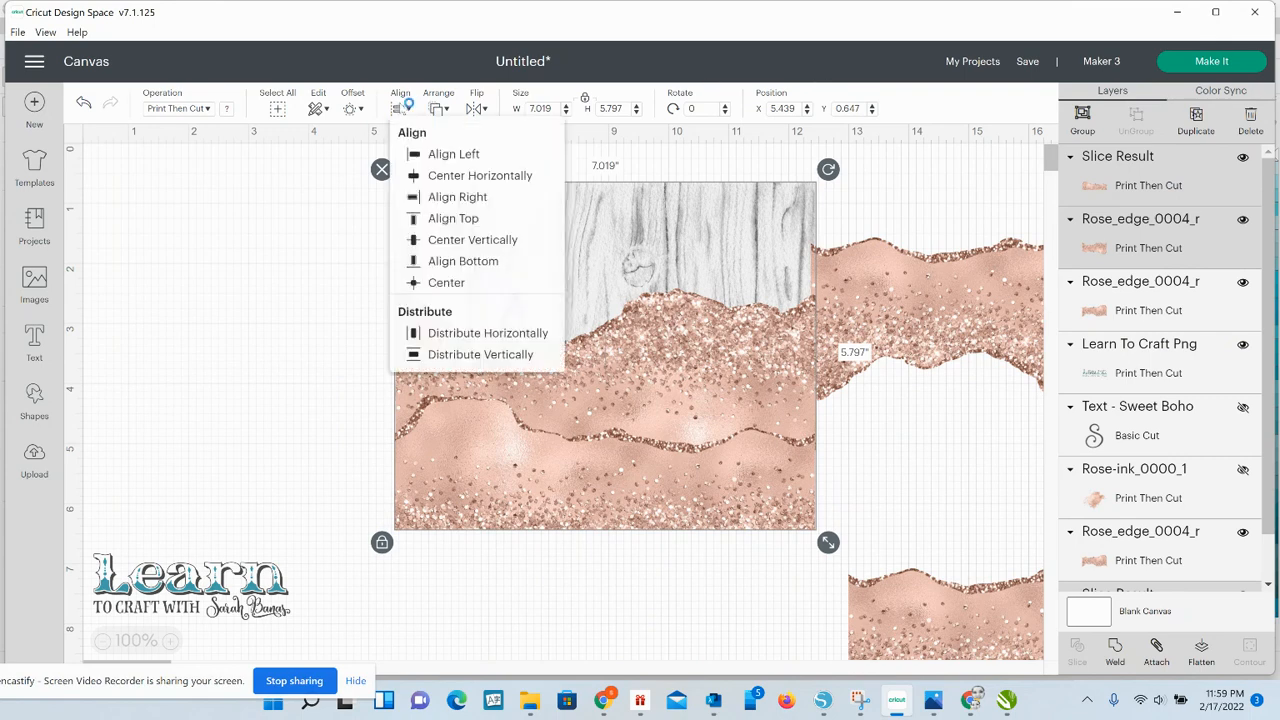
click(433, 177)
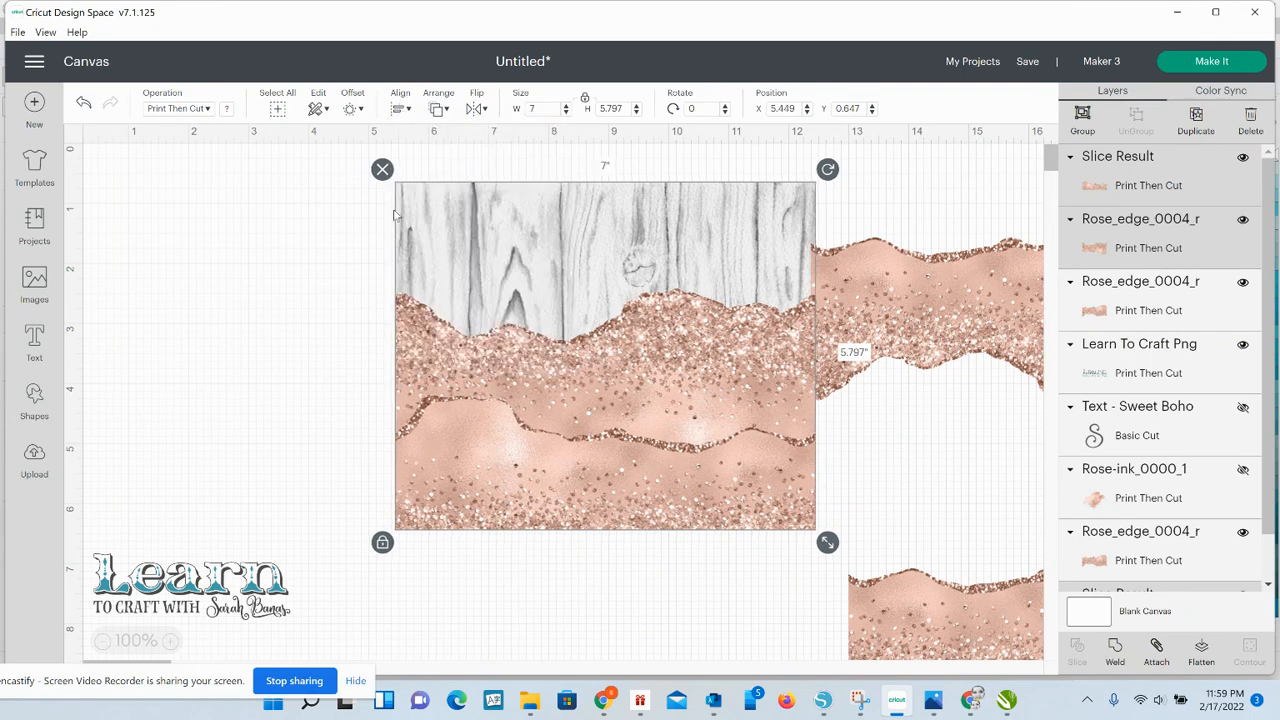
click(336, 440)
- Move the remaining untrimmed strip onto the wood pattern at about X 5.46, Y 1.36 and lower the middle strip to about Y 2.9
drag(1002, 283, 586, 301)
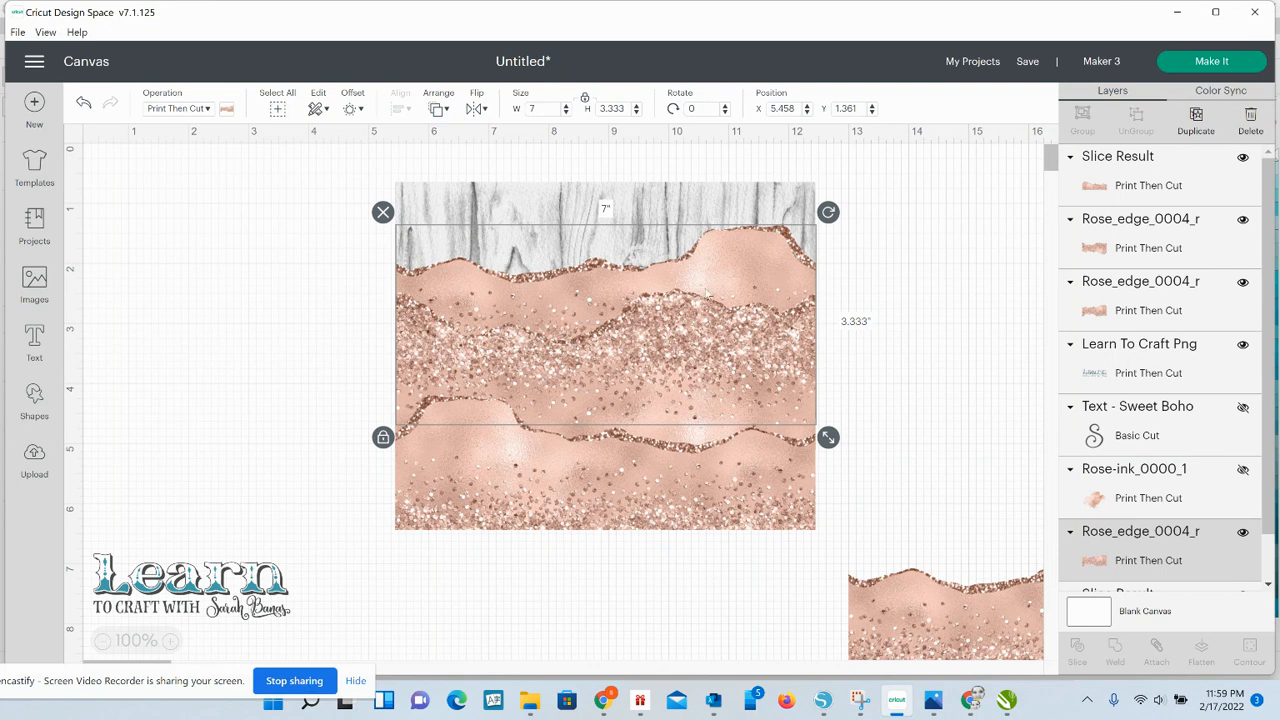
click(843, 337)
click(710, 372)
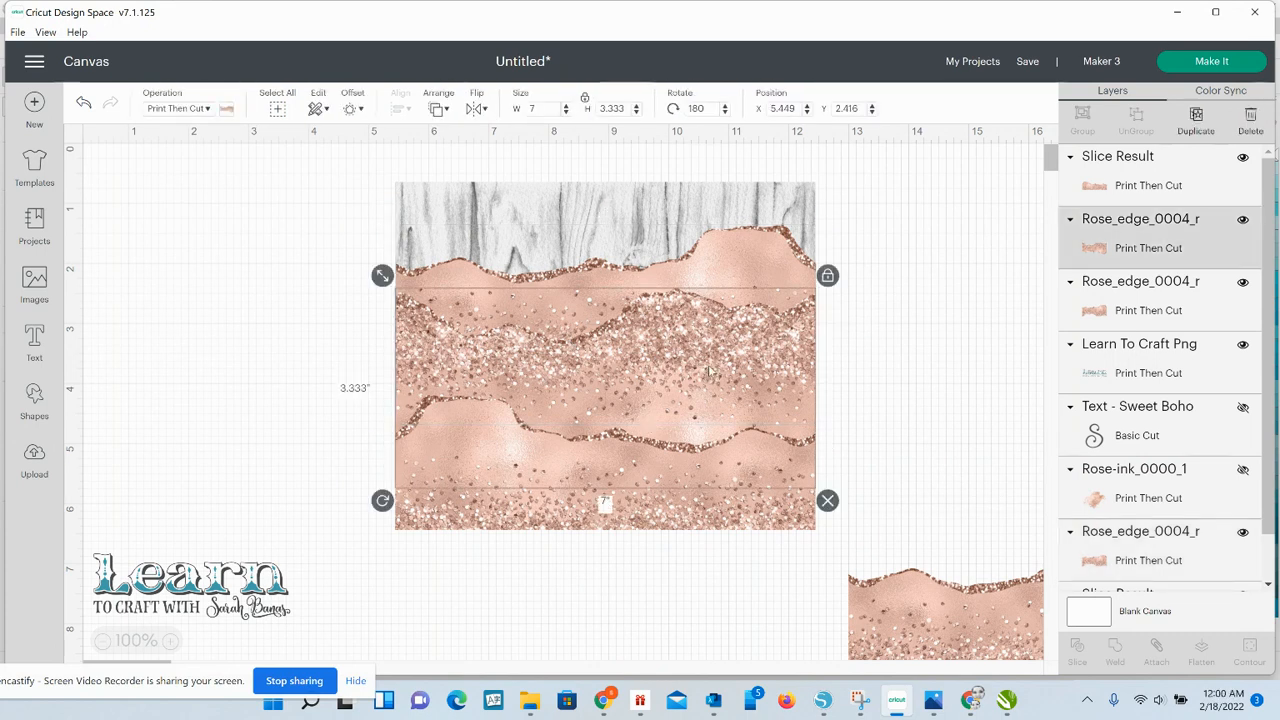
key(Down)
key(Down)
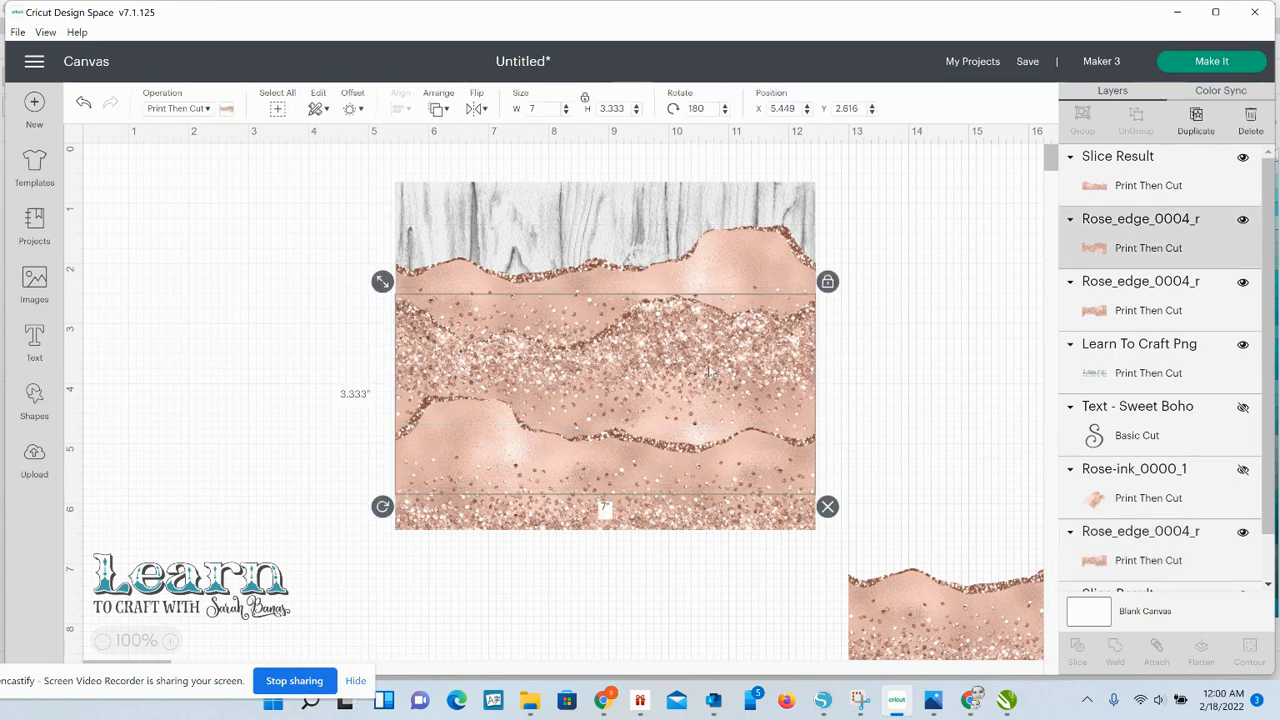
key(Down)
key(Down)
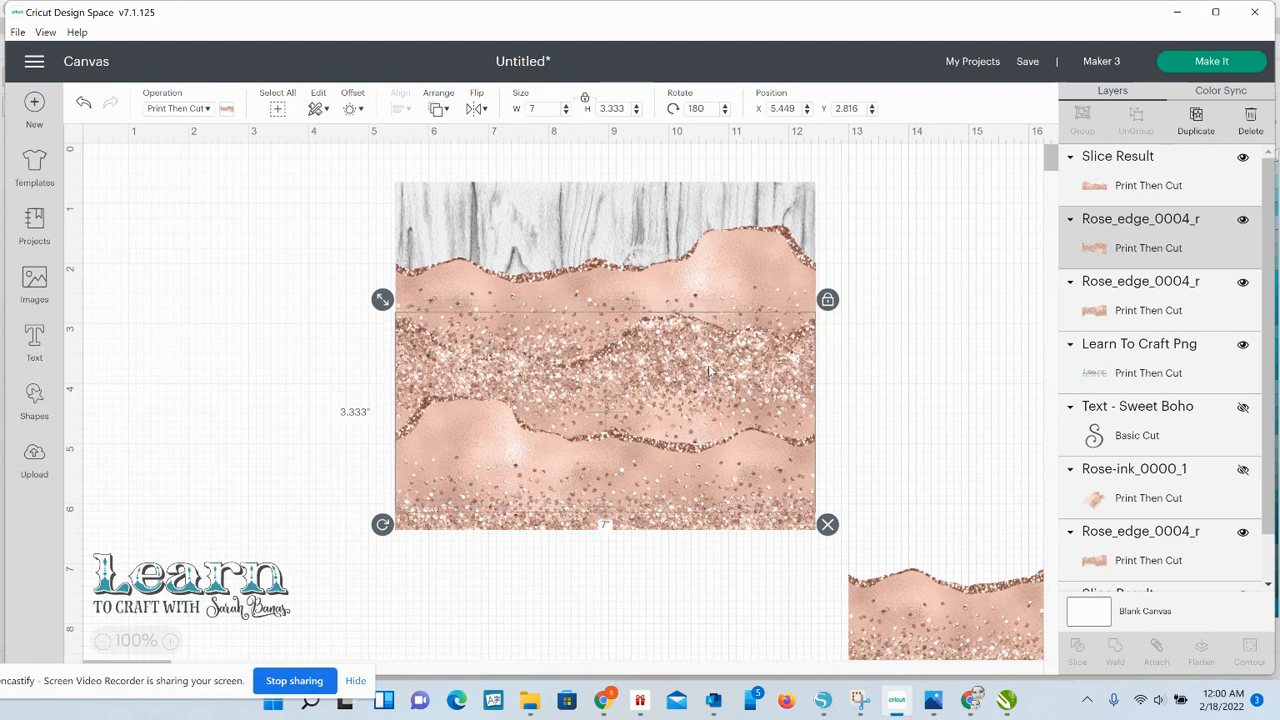
key(Down)
- Lower the rear glitter strip to about Y 1.66
click(765, 228)
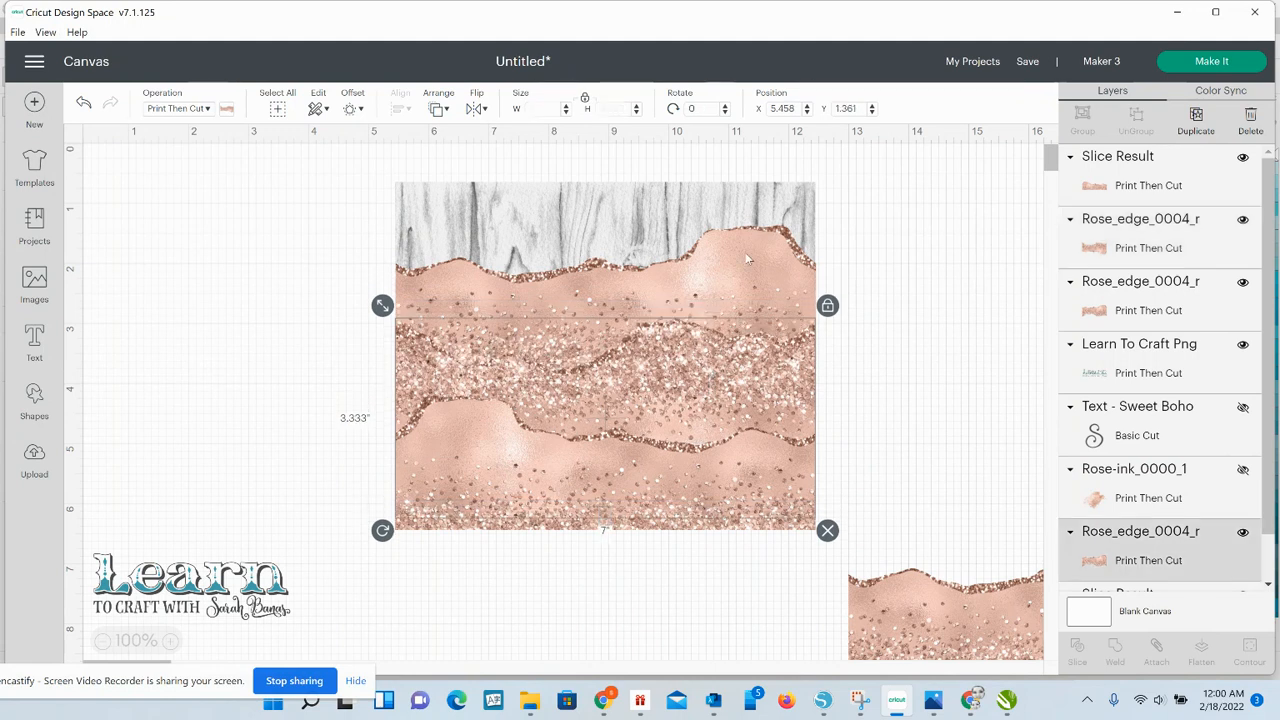
key(Down)
key(Down)
key(Down)
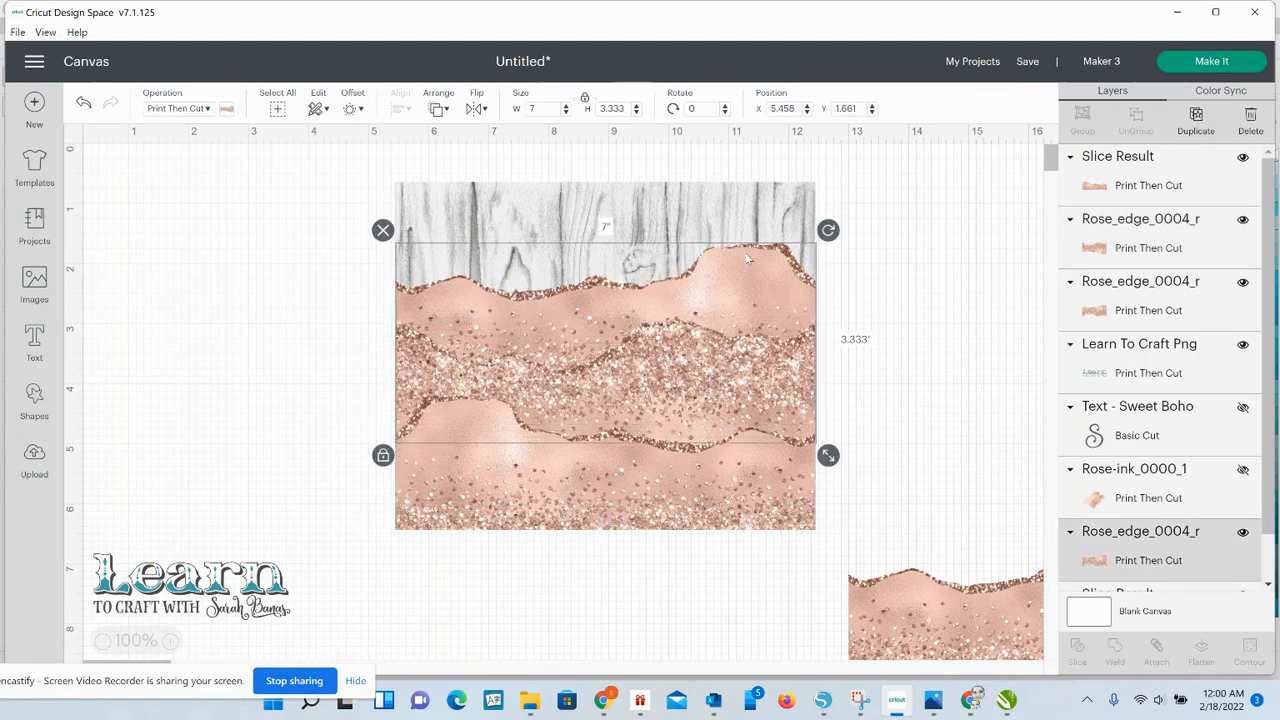
- Lower the rear glitter strip on the wood pattern to about Y 1.86
key(Down)
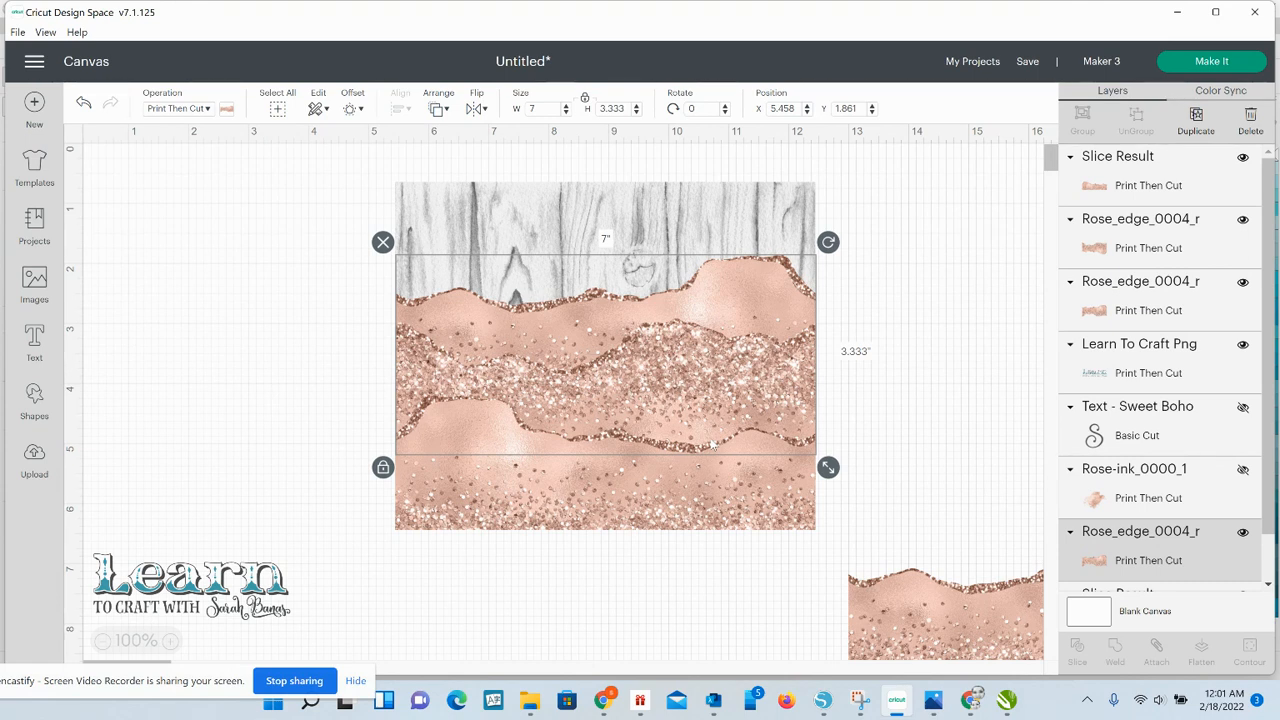
click(789, 574)
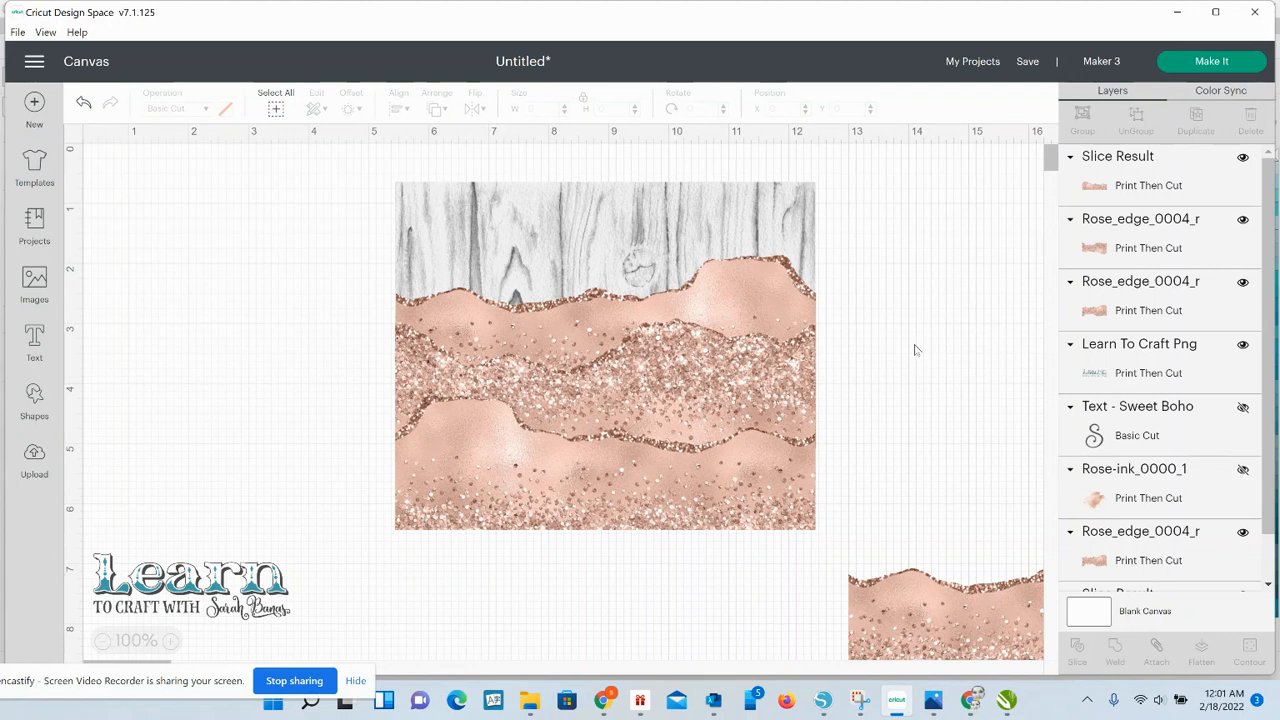
- Unhide the Sweet Boho name text and enlarge it proportionally to about 4.85 inches wide
click(1243, 408)
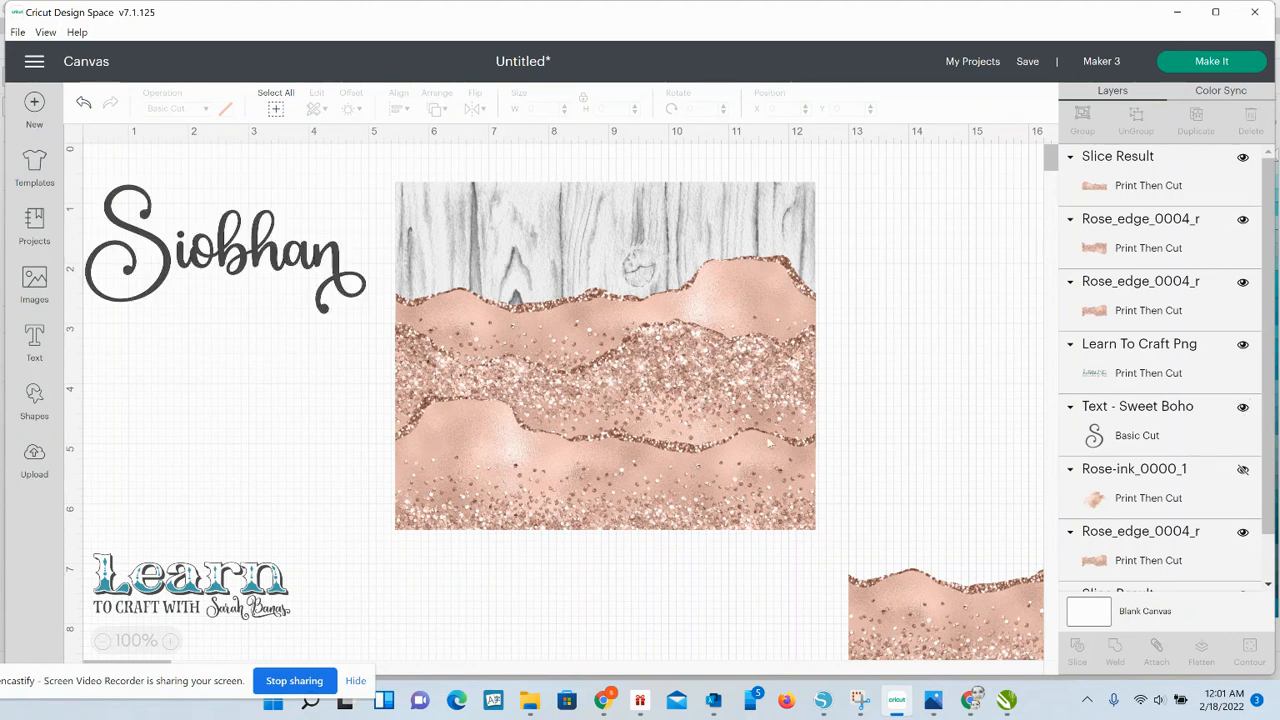
click(340, 283)
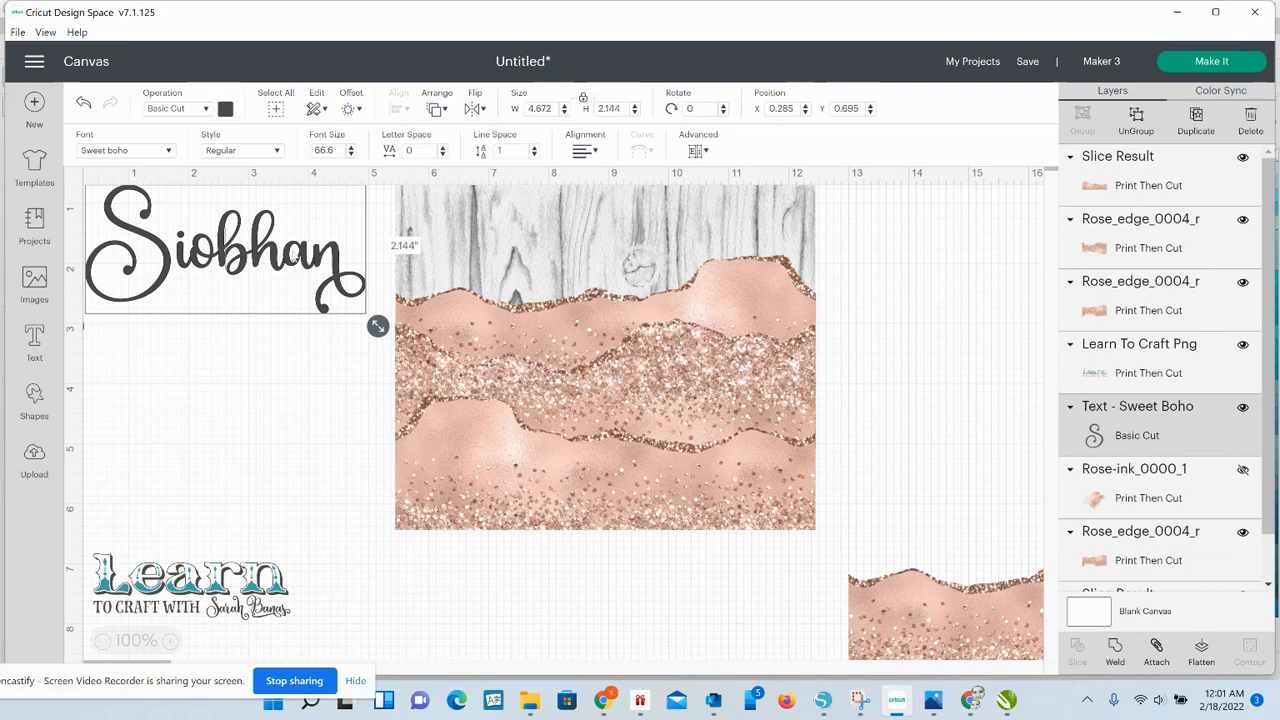
drag(377, 328, 389, 331)
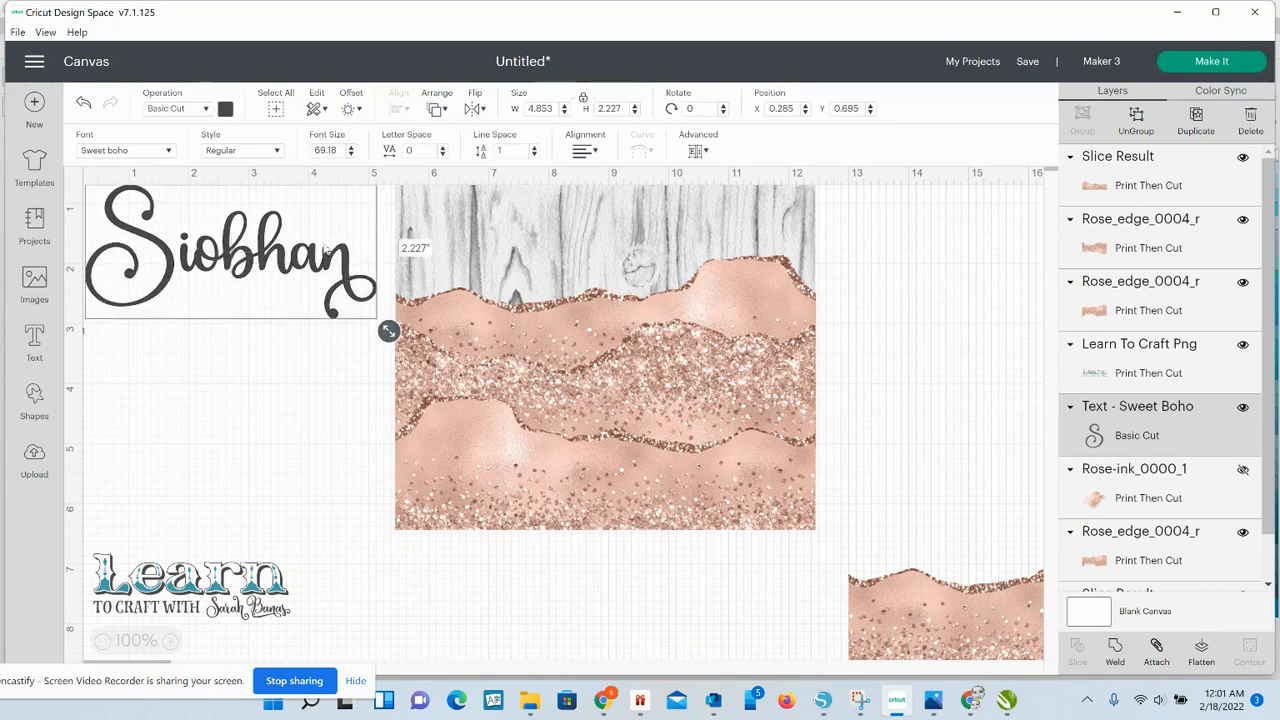
- Bring the name text to the front and place it below the layered design at about X 7.36, Y 6.82
drag(325, 249, 364, 345)
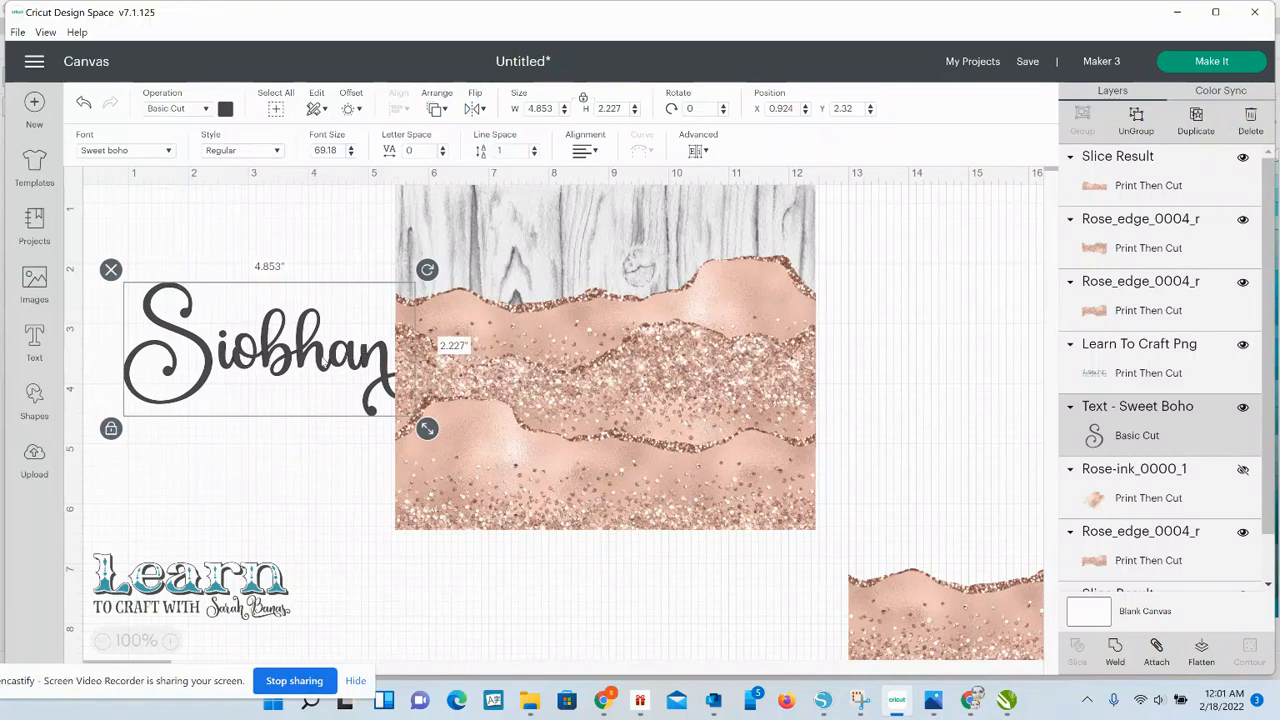
right_click(322, 363)
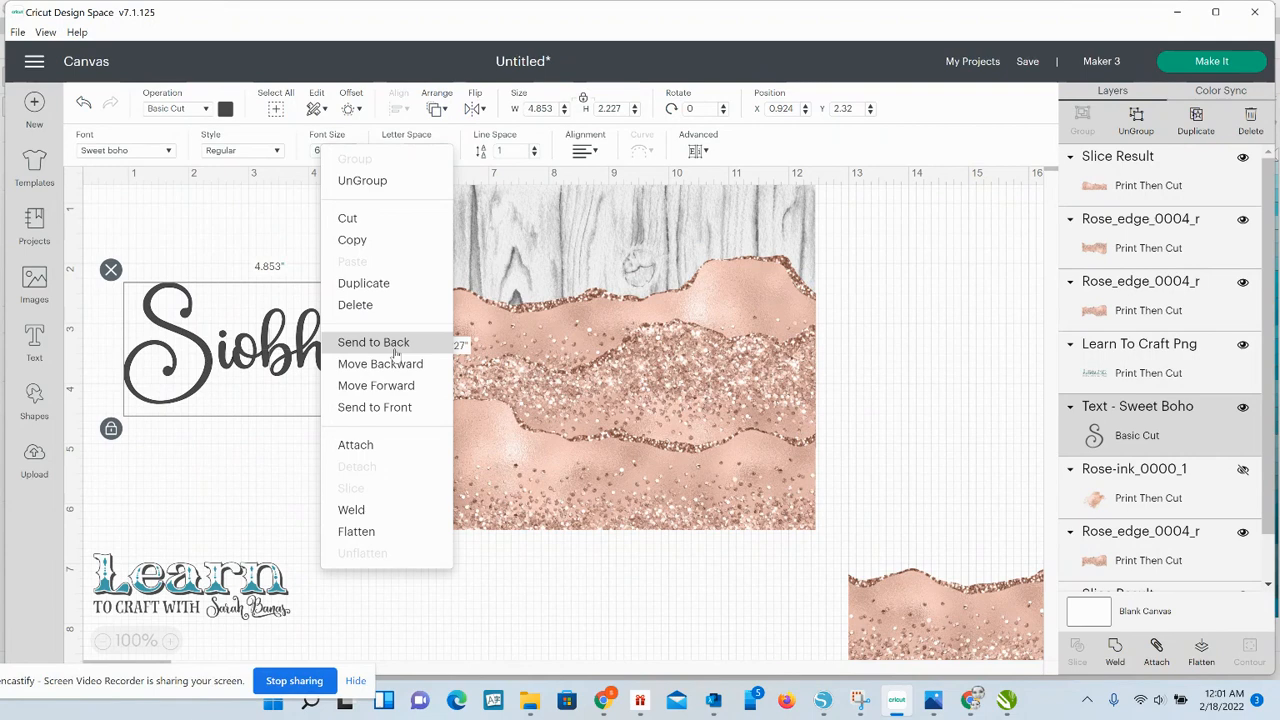
click(406, 407)
drag(312, 354, 703, 632)
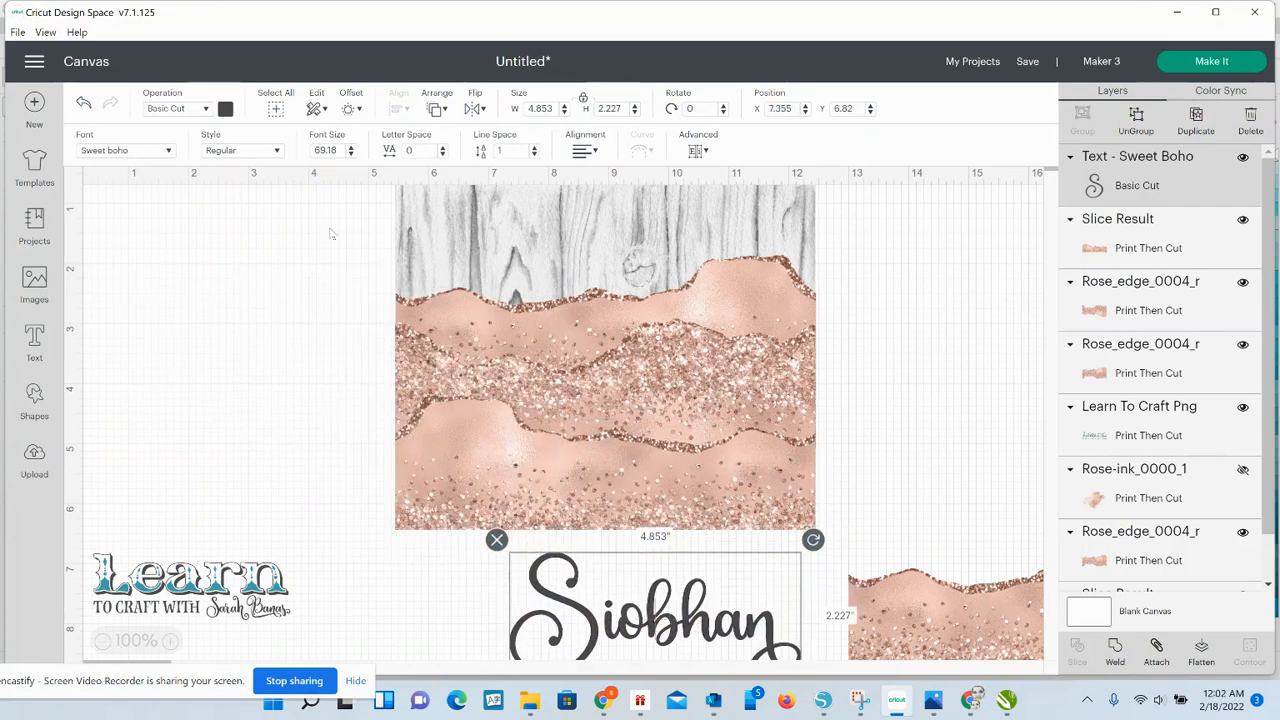
- Attach the wood pattern and its three glitter strips to each other
drag(330, 228, 870, 472)
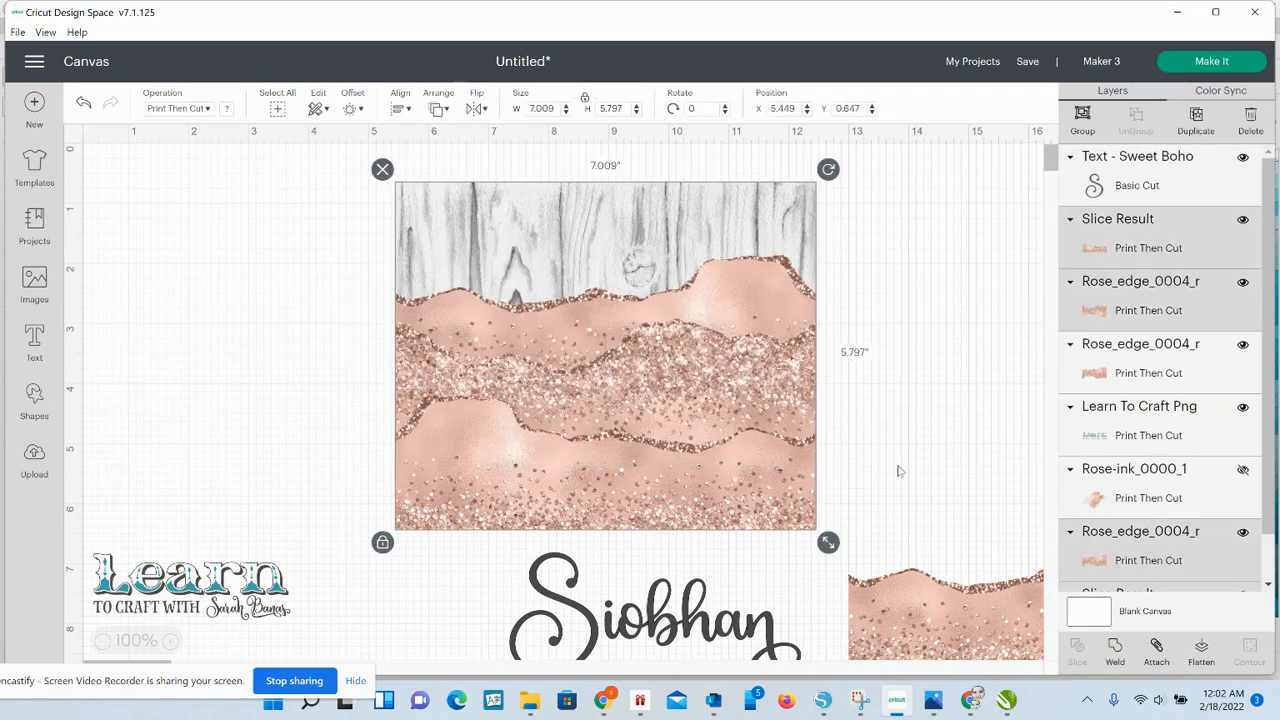
click(1157, 648)
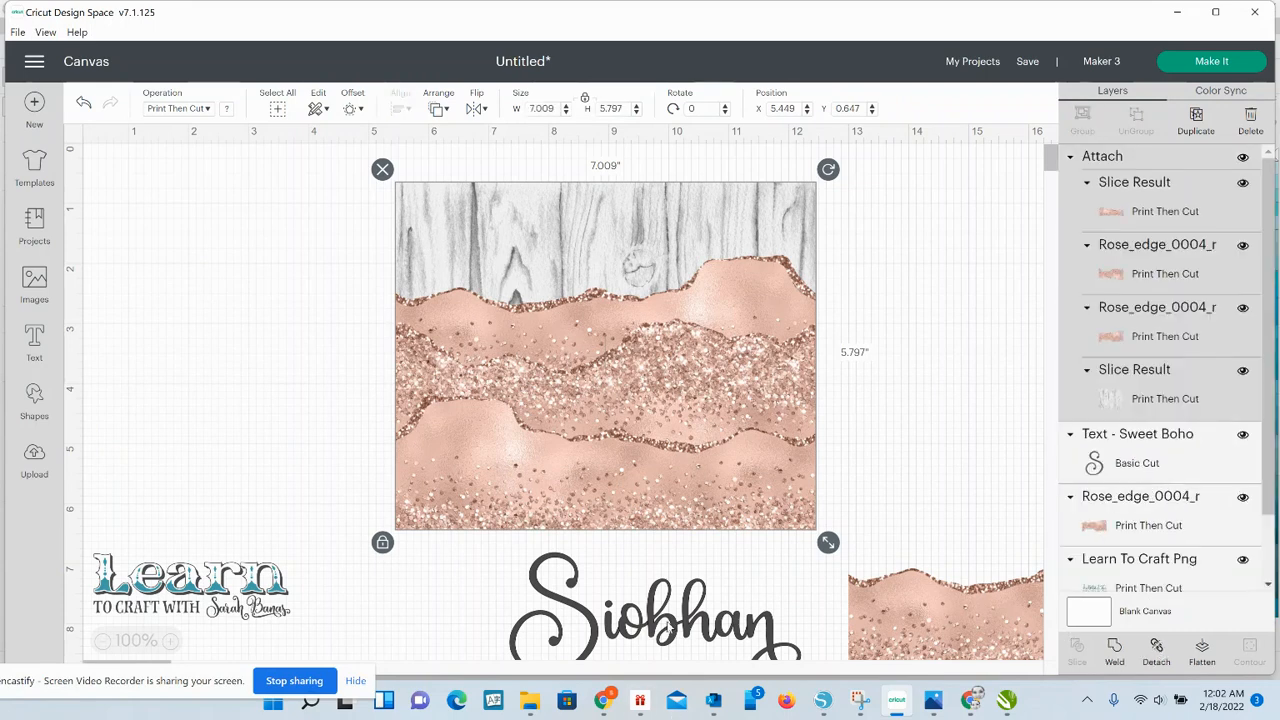
- Bring the name text in front of the attached design and place it over the glitter strips at about X 6.24, Y 3.56
drag(650, 640, 494, 660)
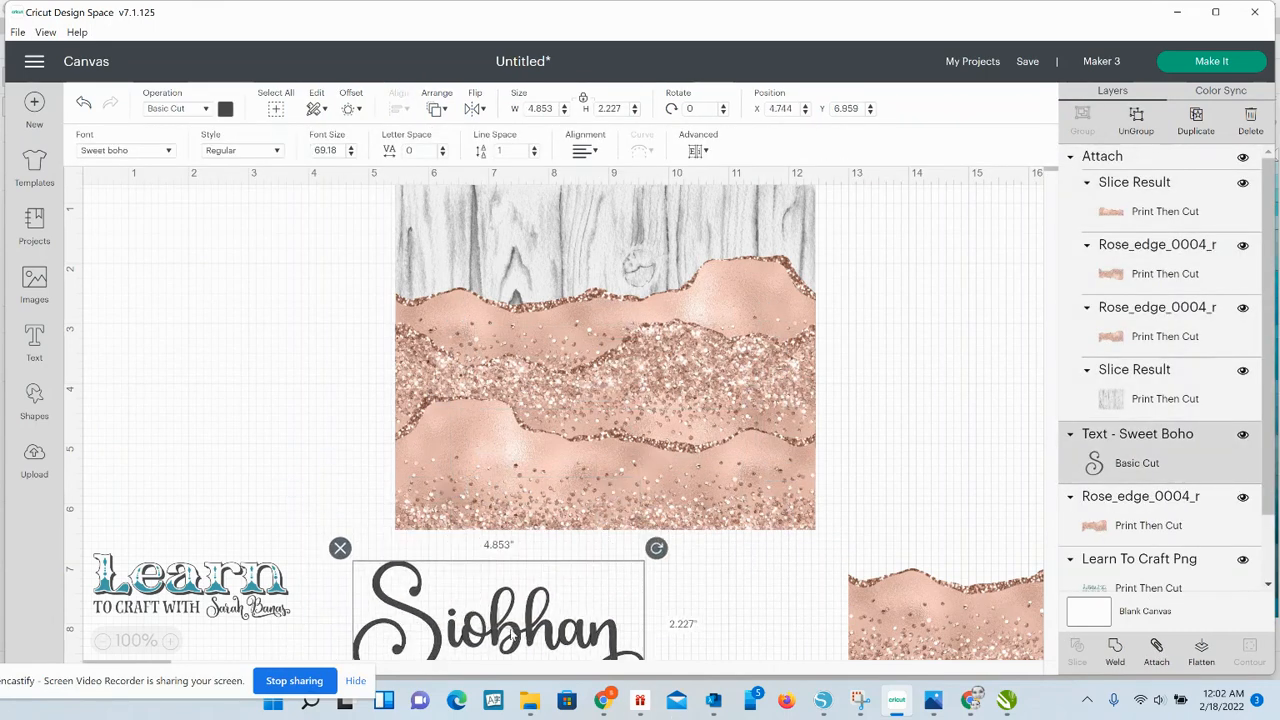
right_click(511, 632)
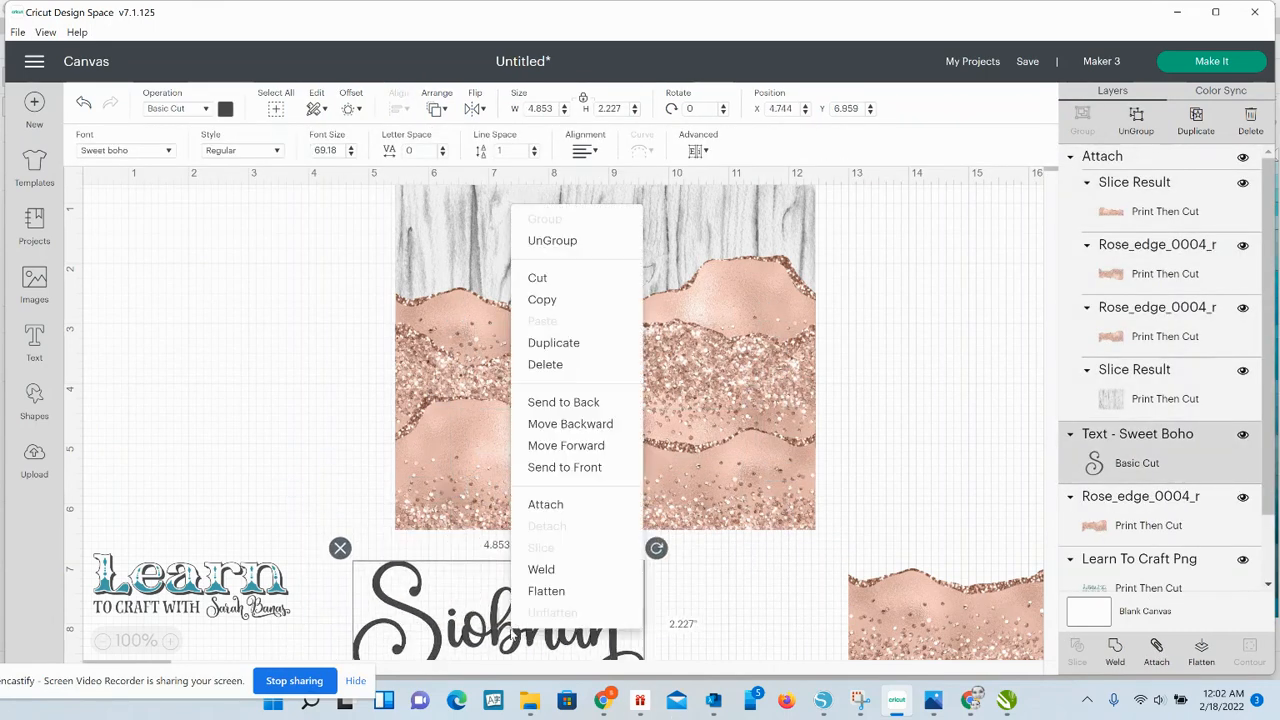
click(552, 467)
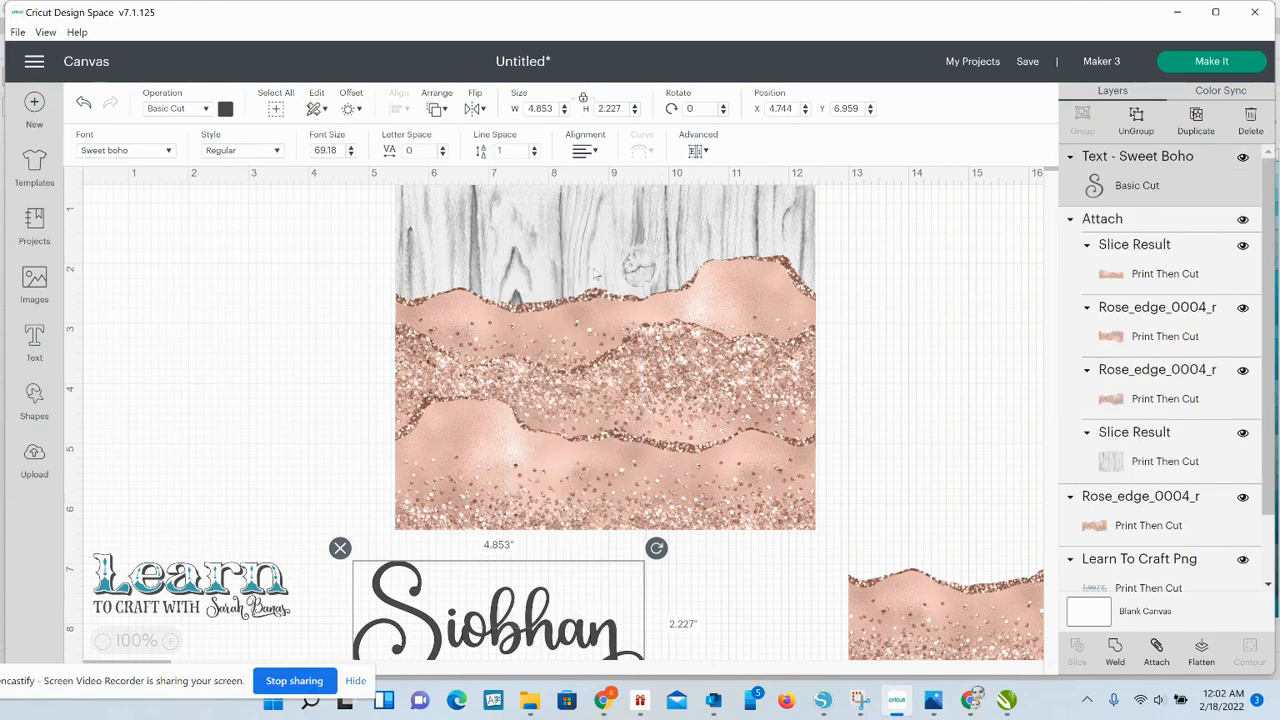
drag(596, 276, 590, 320)
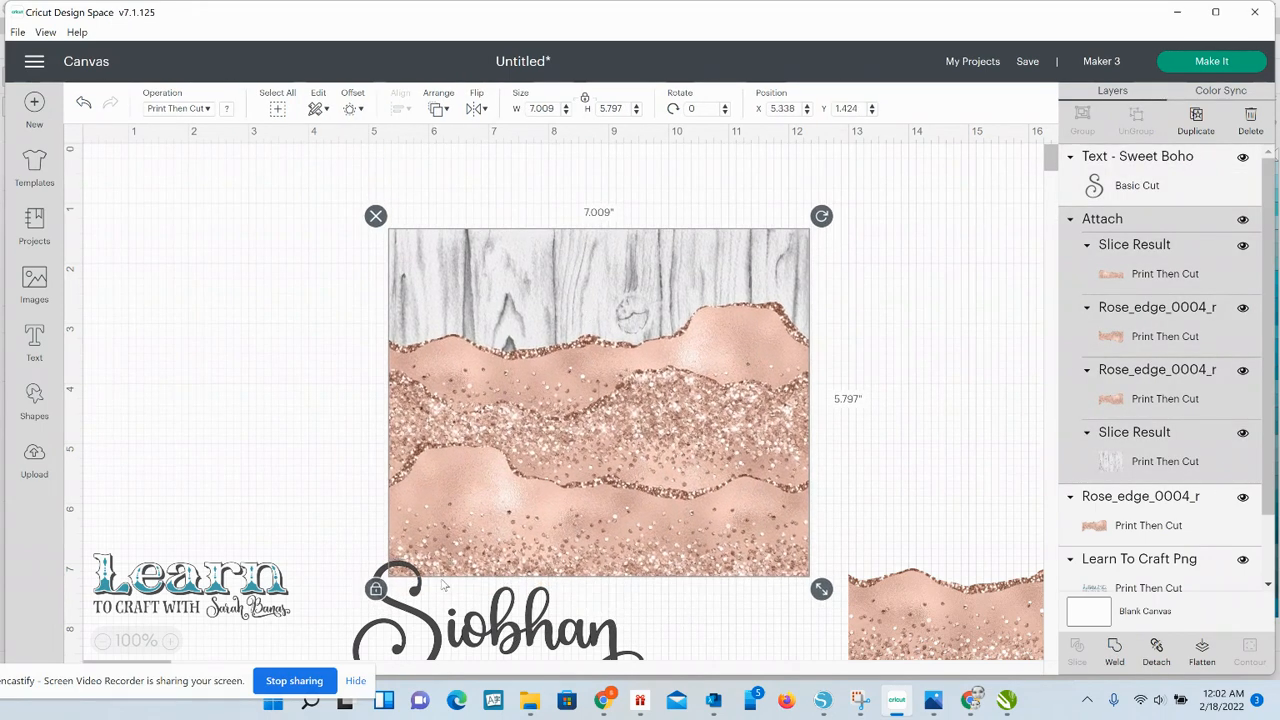
drag(443, 584, 540, 389)
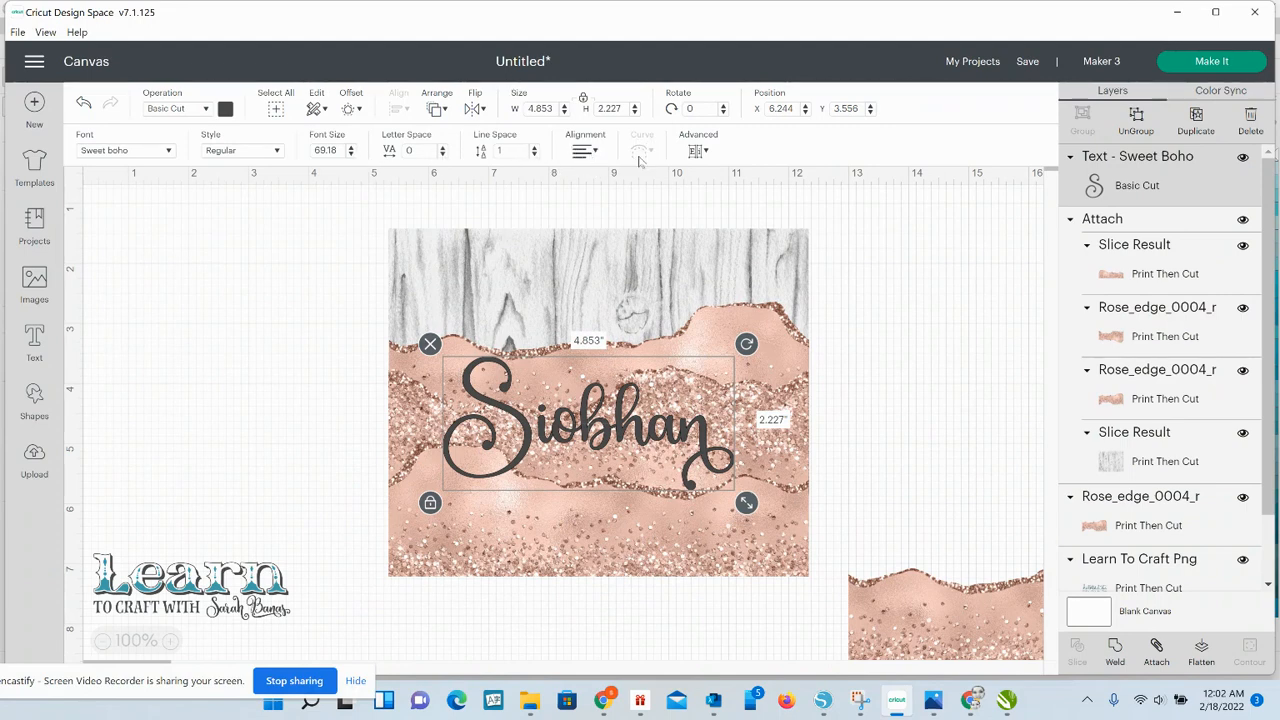
- Rotate the name text on the design to 90°
click(703, 109)
key(BackSpace)
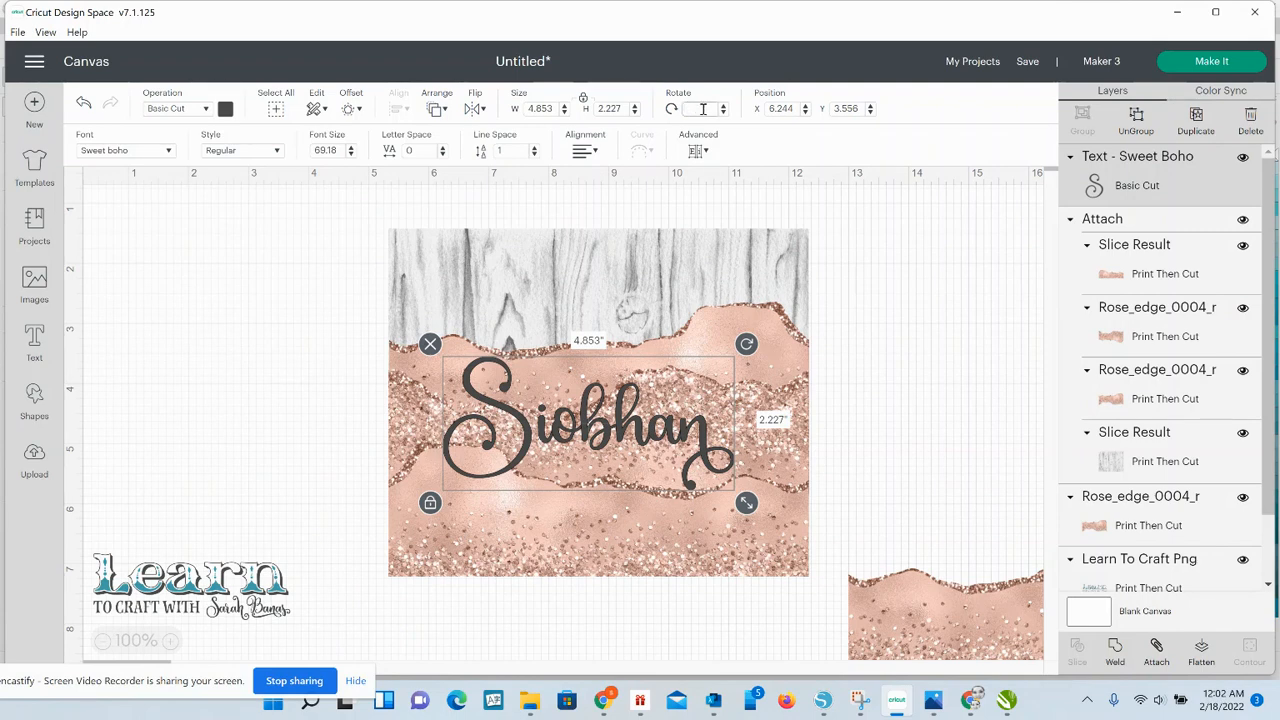
text(90)
key(Return)
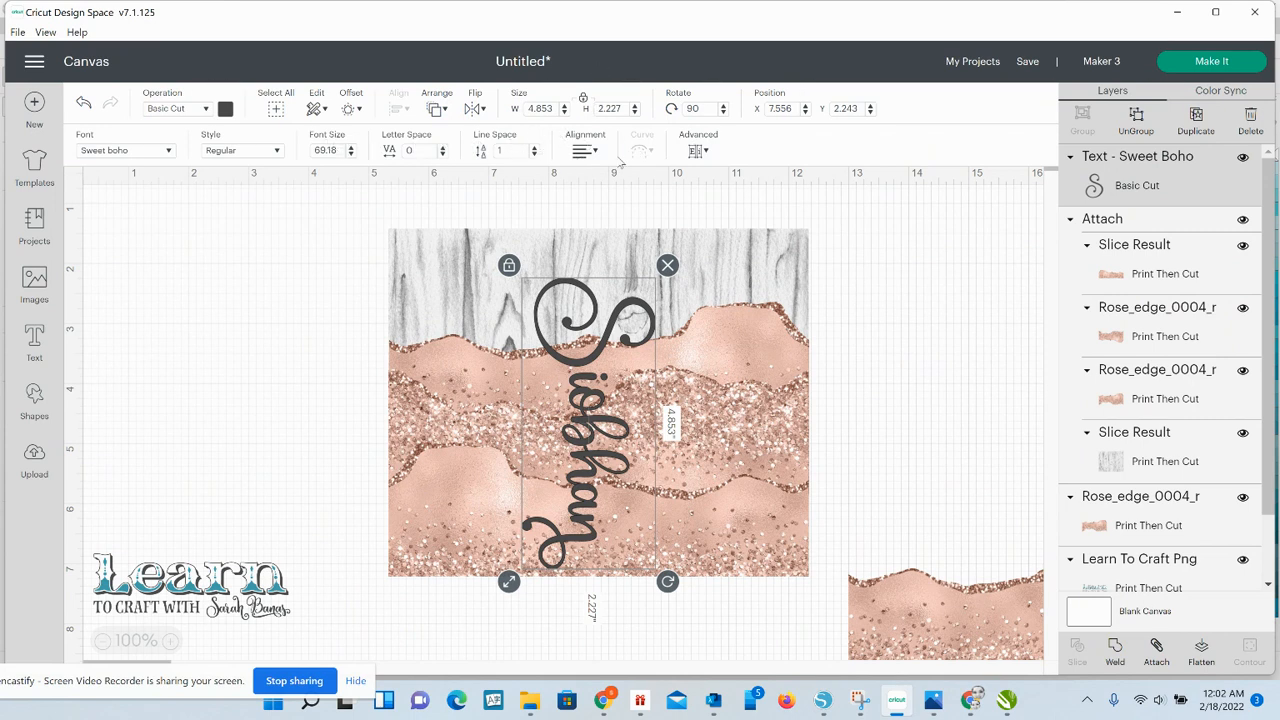
- Flip the name text horizontally and vertically so it reads upward, and move it to about X 8.29, Y 1.91
click(479, 109)
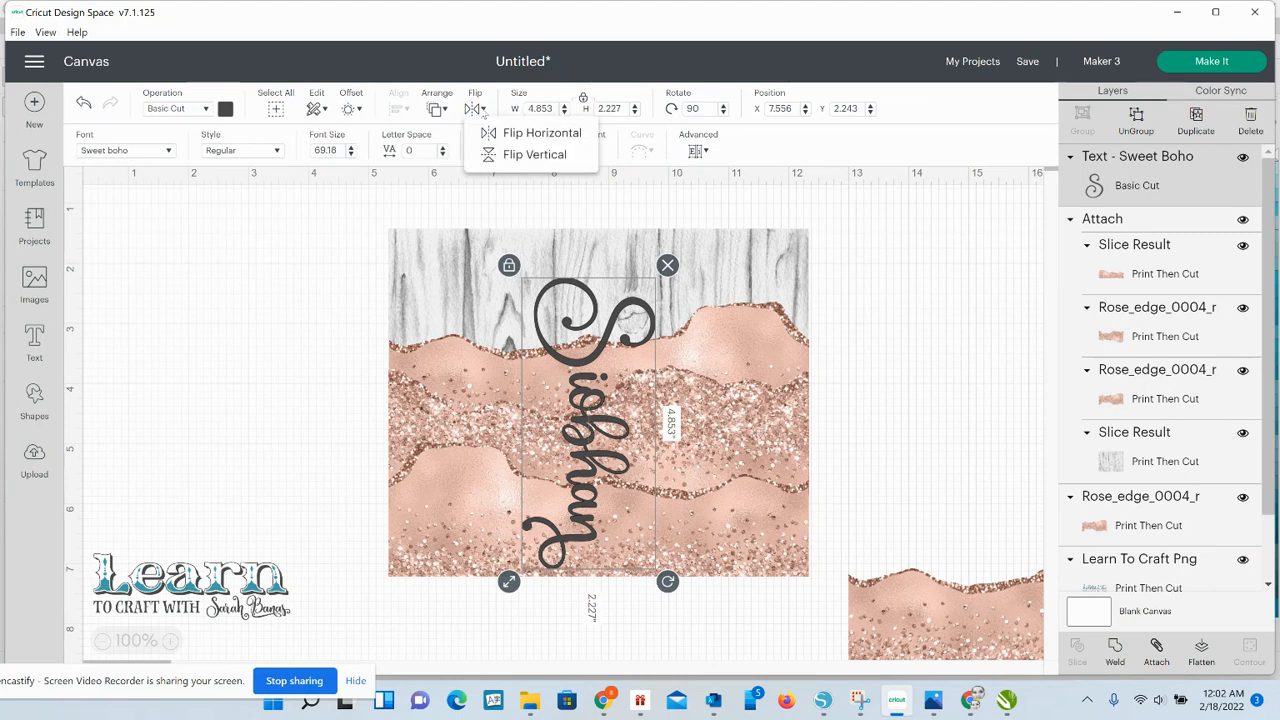
click(490, 132)
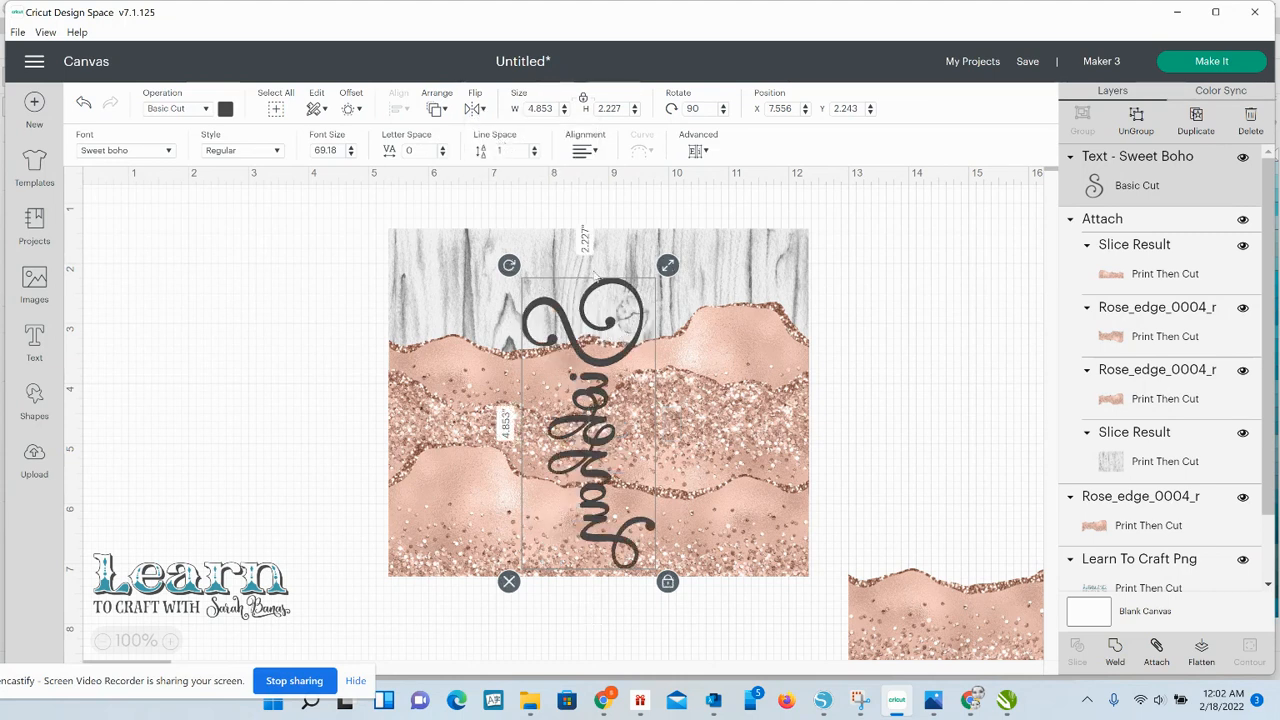
click(472, 108)
click(488, 158)
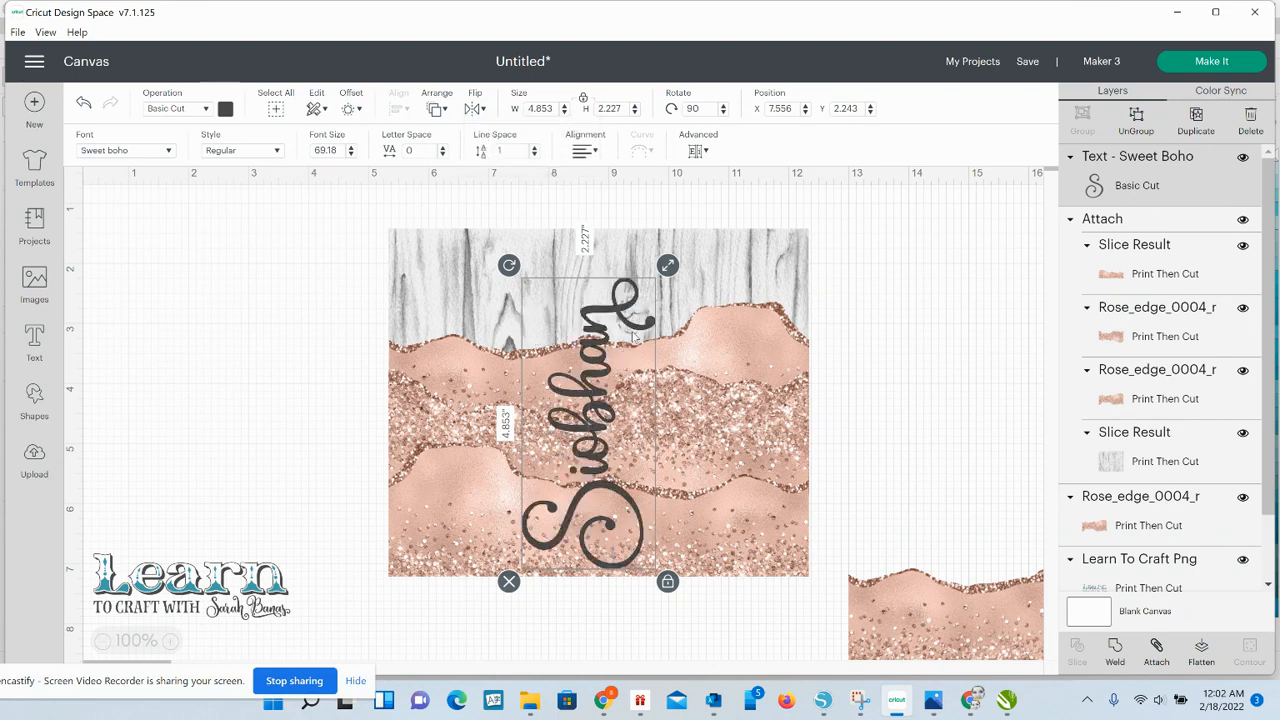
click(233, 392)
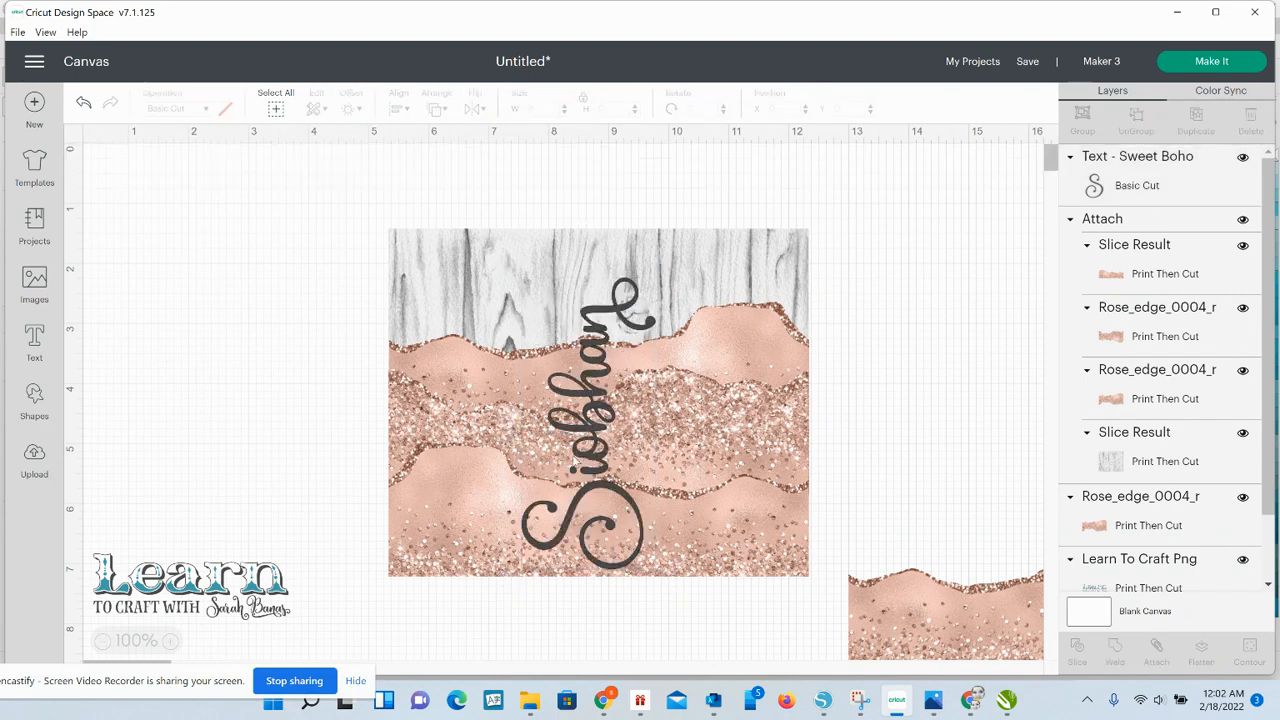
drag(588, 453, 632, 432)
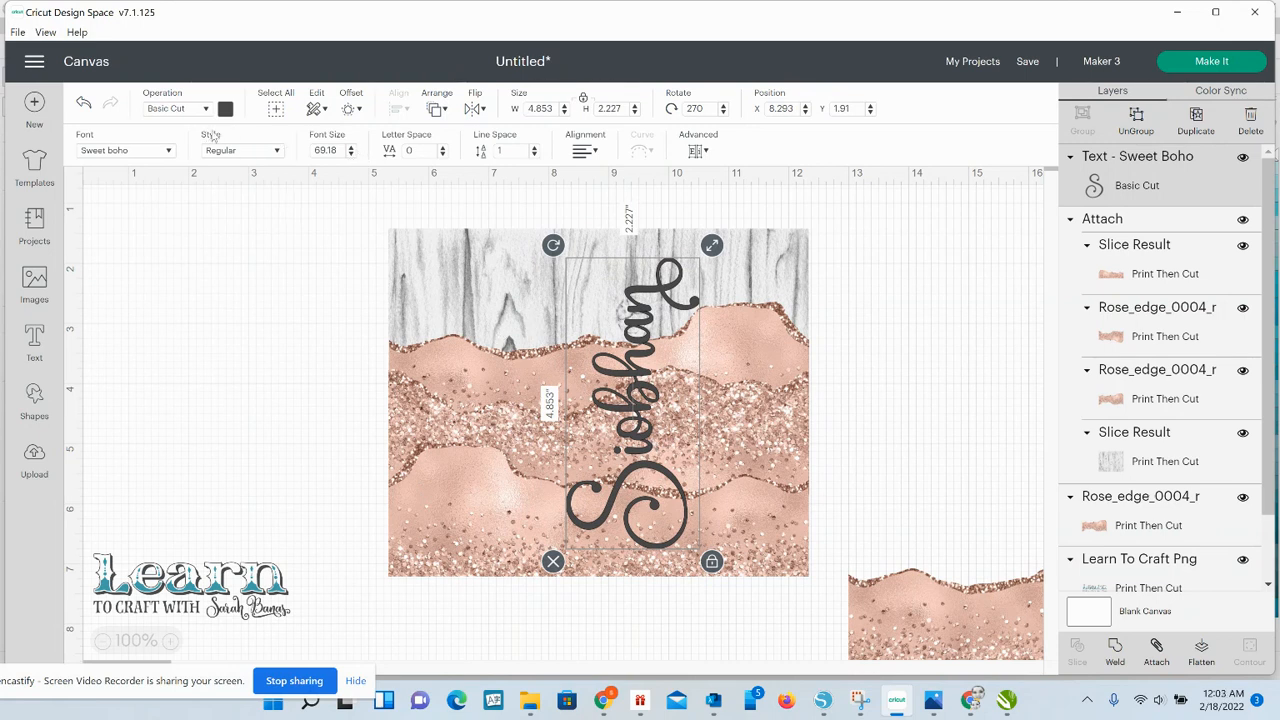
- Add a welded offset with rounded corners around the name text at a distance of 0.056 inches
click(356, 109)
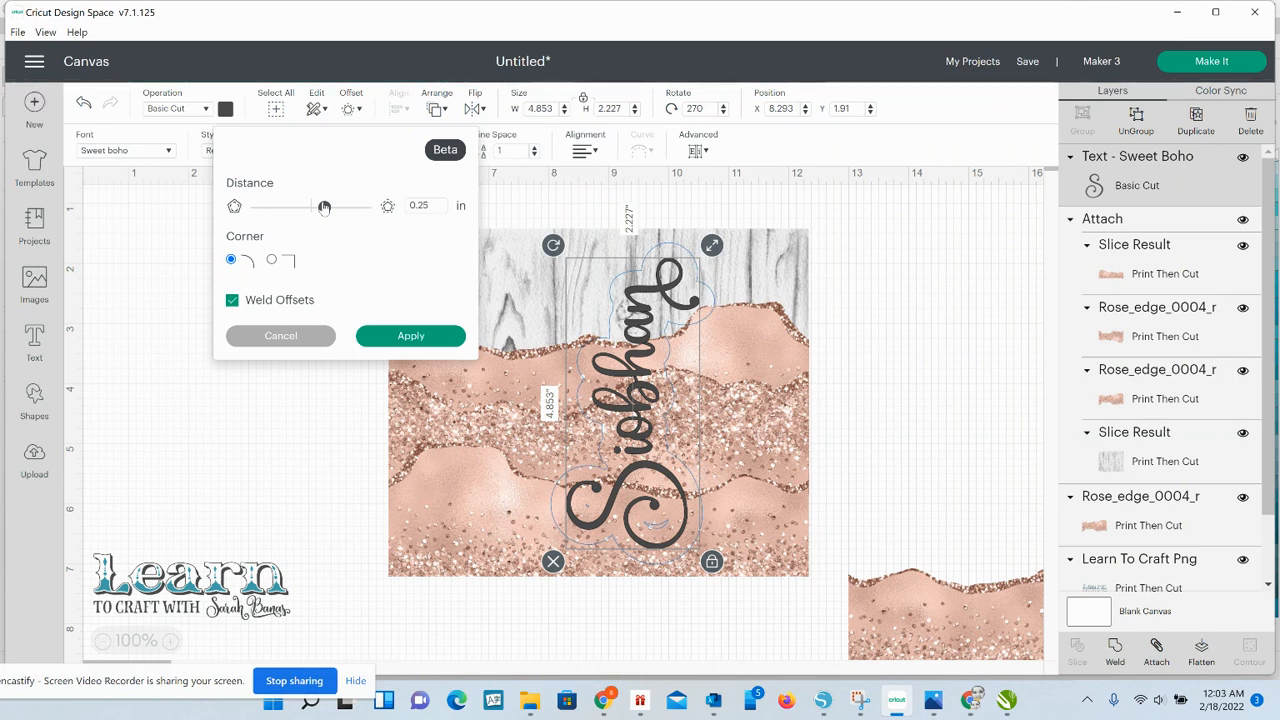
drag(324, 207, 314, 207)
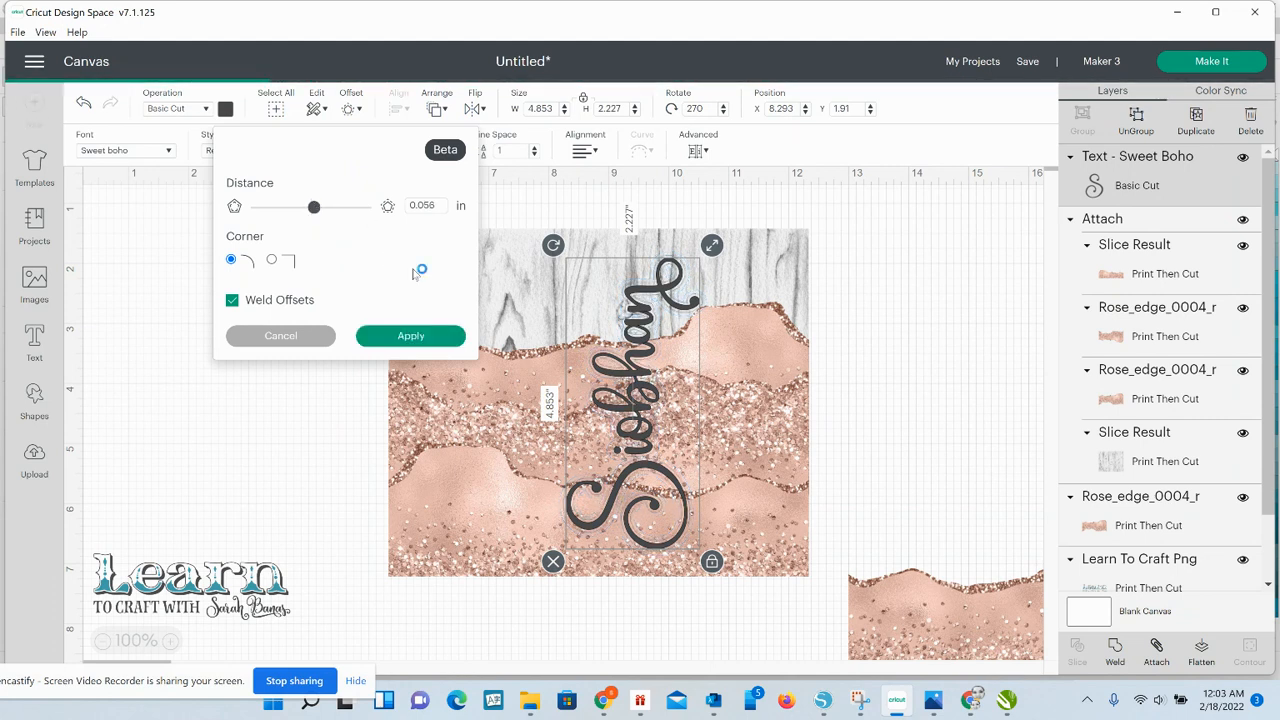
click(412, 336)
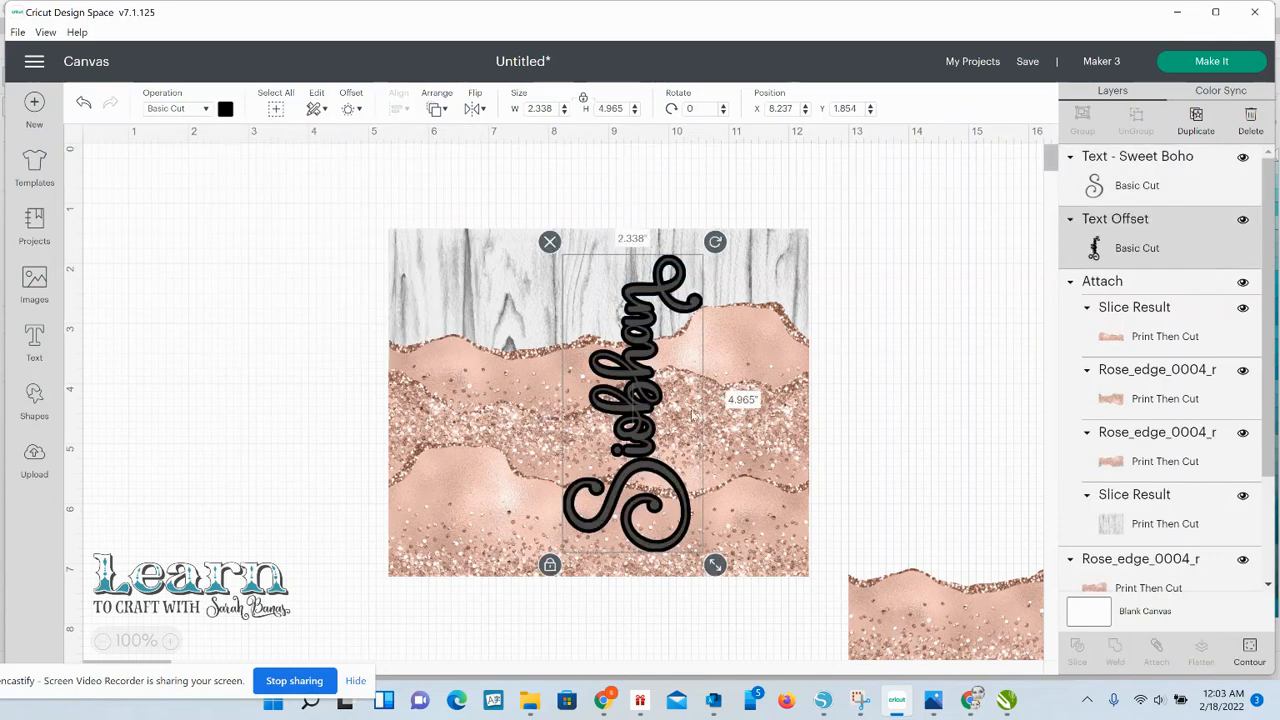
- Recolor the name's offset to the custom light gray #e0dddd
click(226, 109)
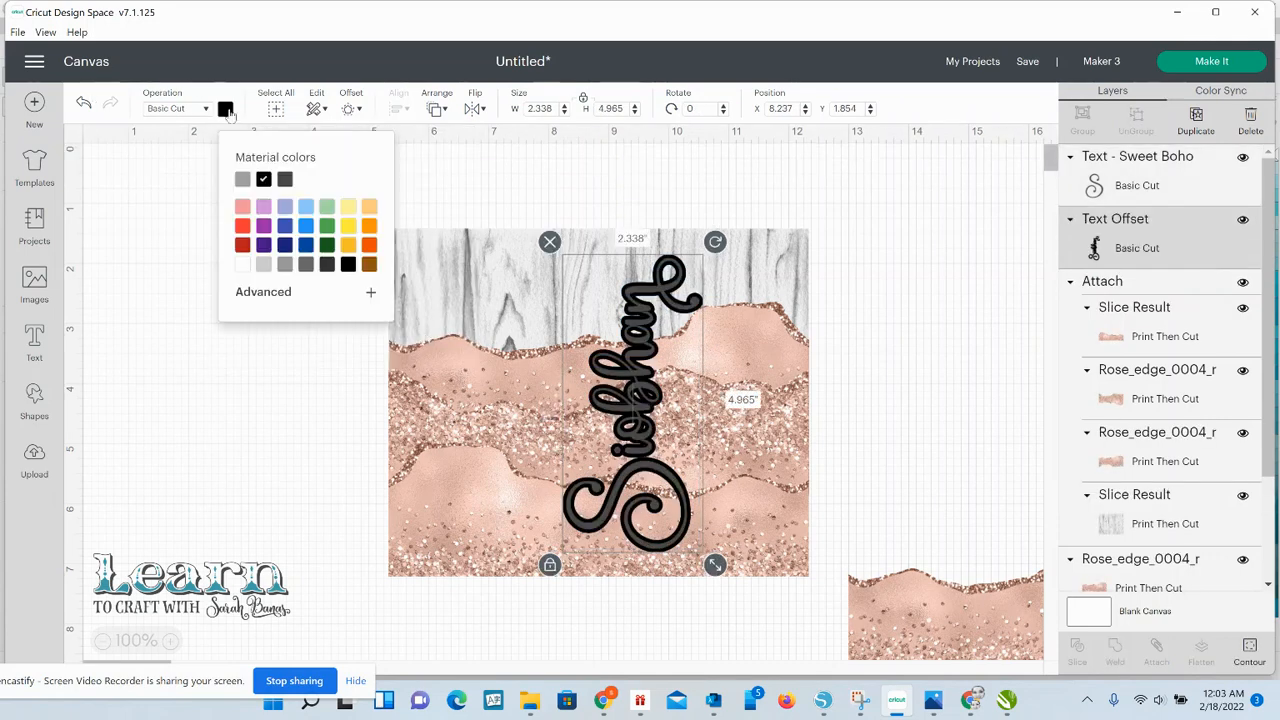
click(243, 265)
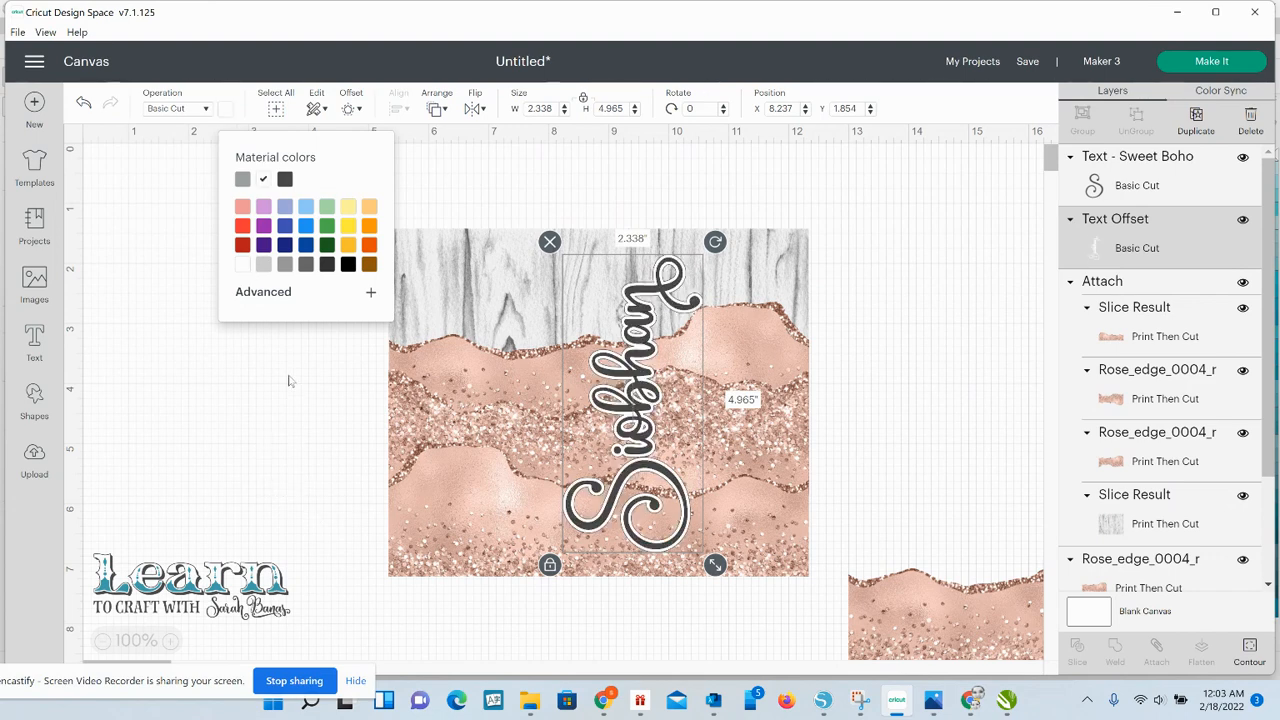
click(257, 295)
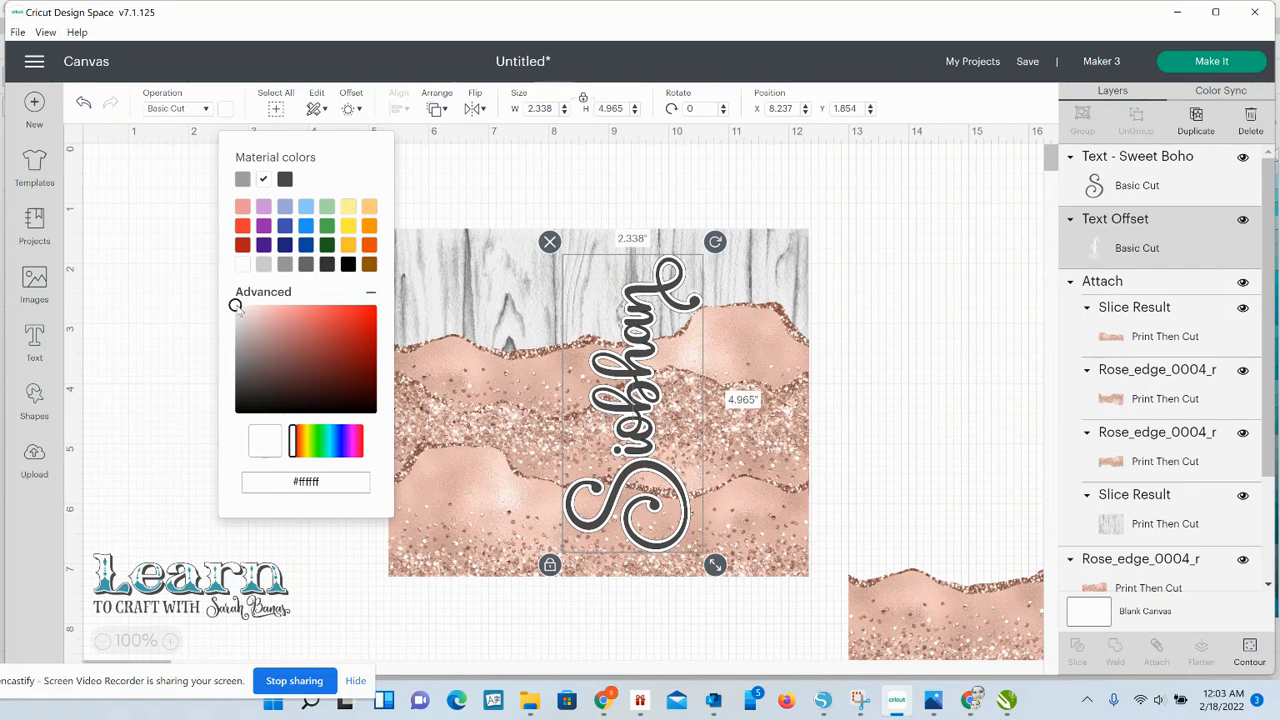
drag(235, 305, 237, 319)
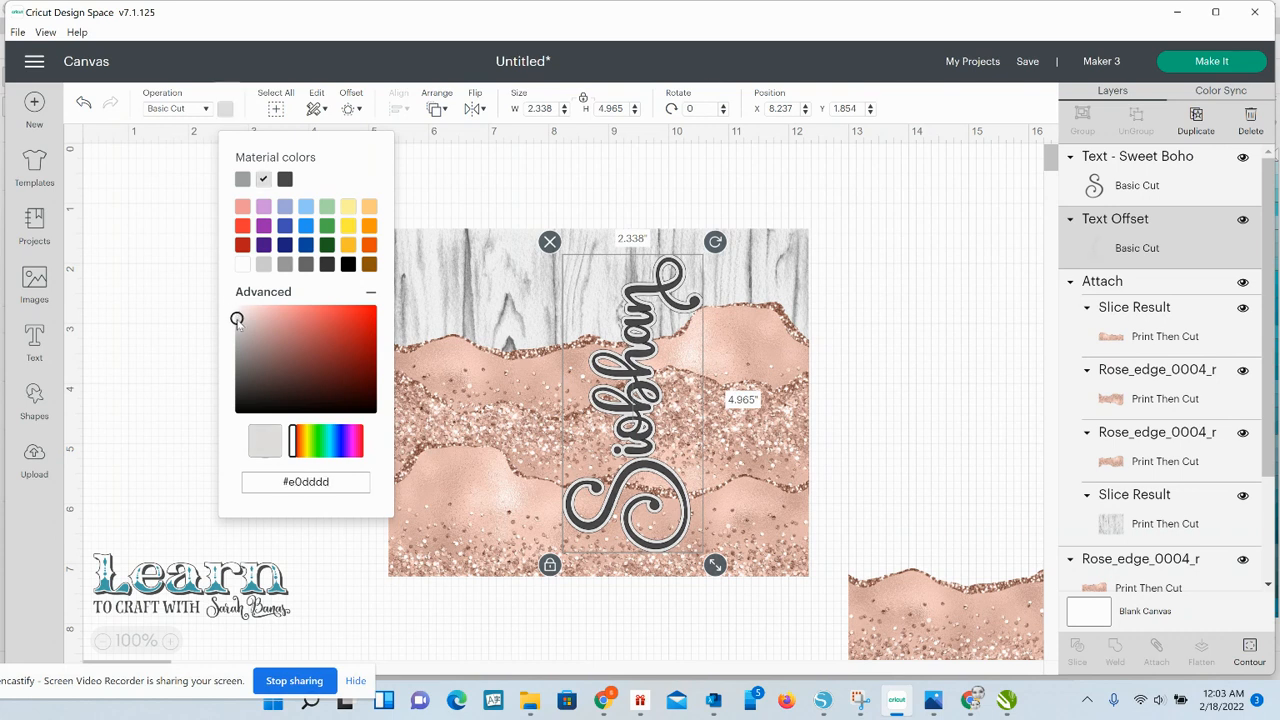
click(162, 352)
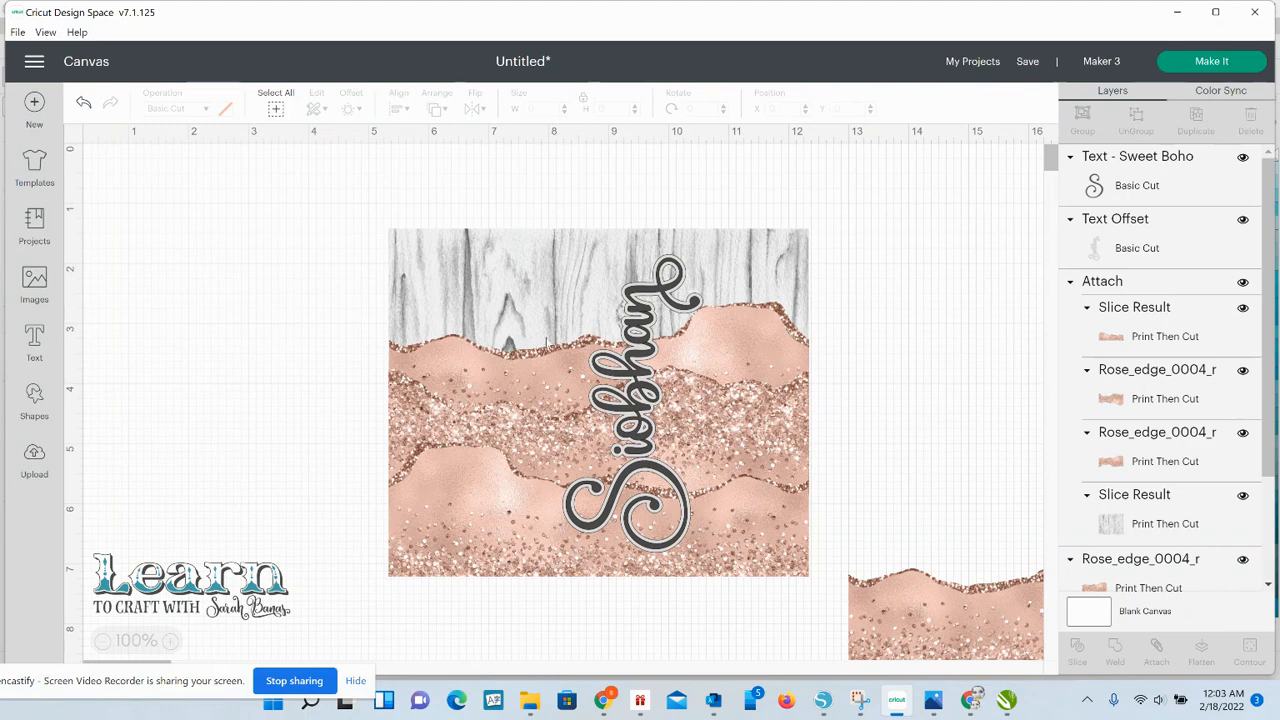
- Duplicate the name text and move the copy off the design to empty canvas at about X 2.74, Y 1.51
click(645, 471)
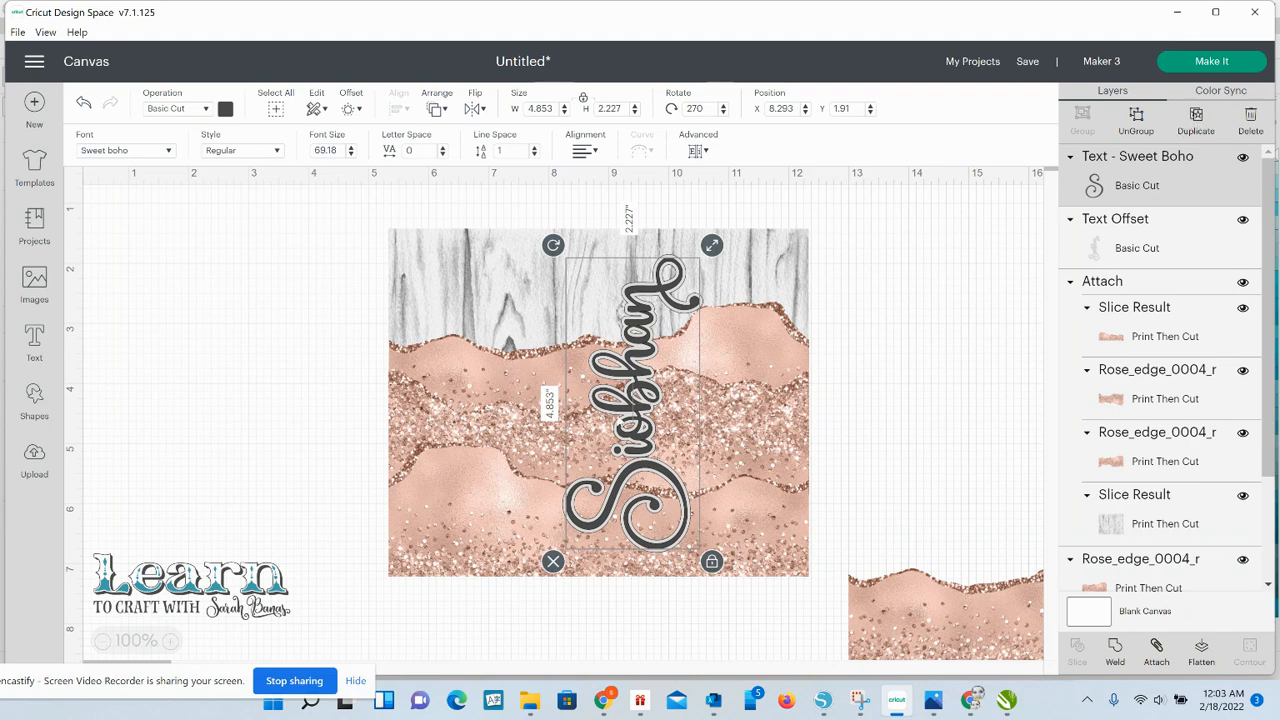
key(ctrl+d)
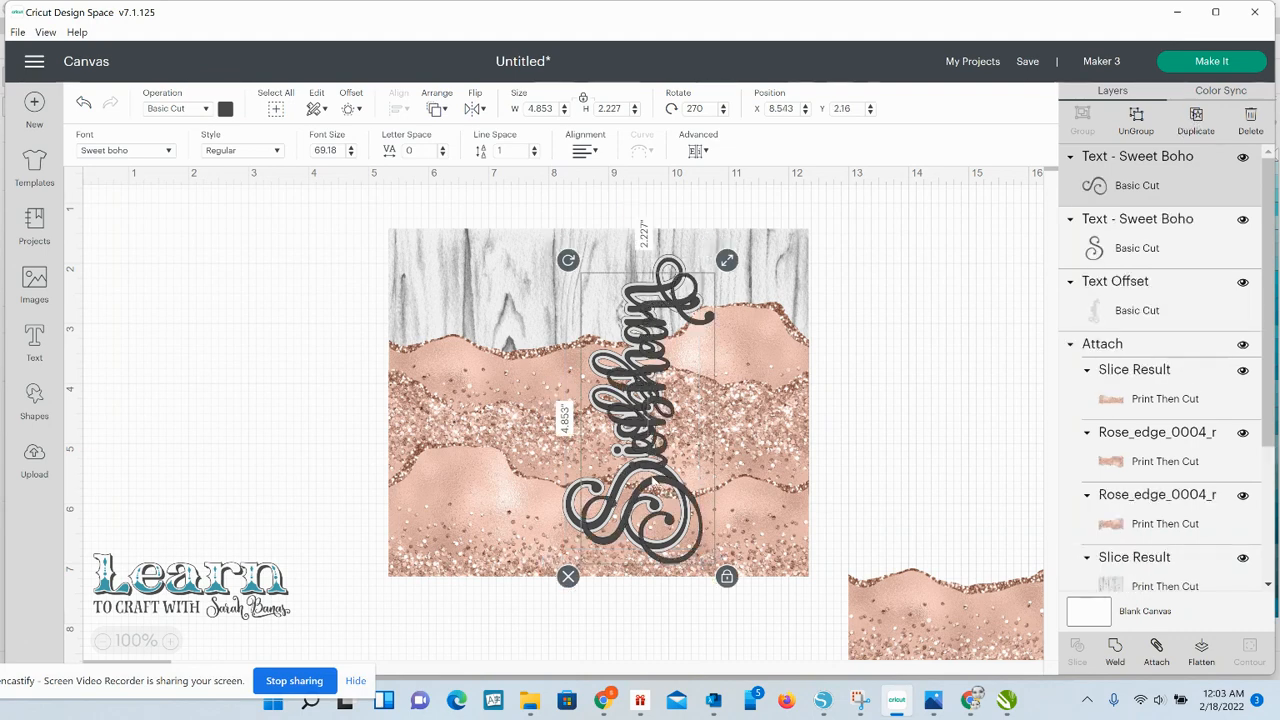
drag(655, 483, 306, 444)
- Move the layered design with its name and offset farther from the copied text, and delete the spare glitter strip
drag(886, 376, 769, 353)
click(908, 607)
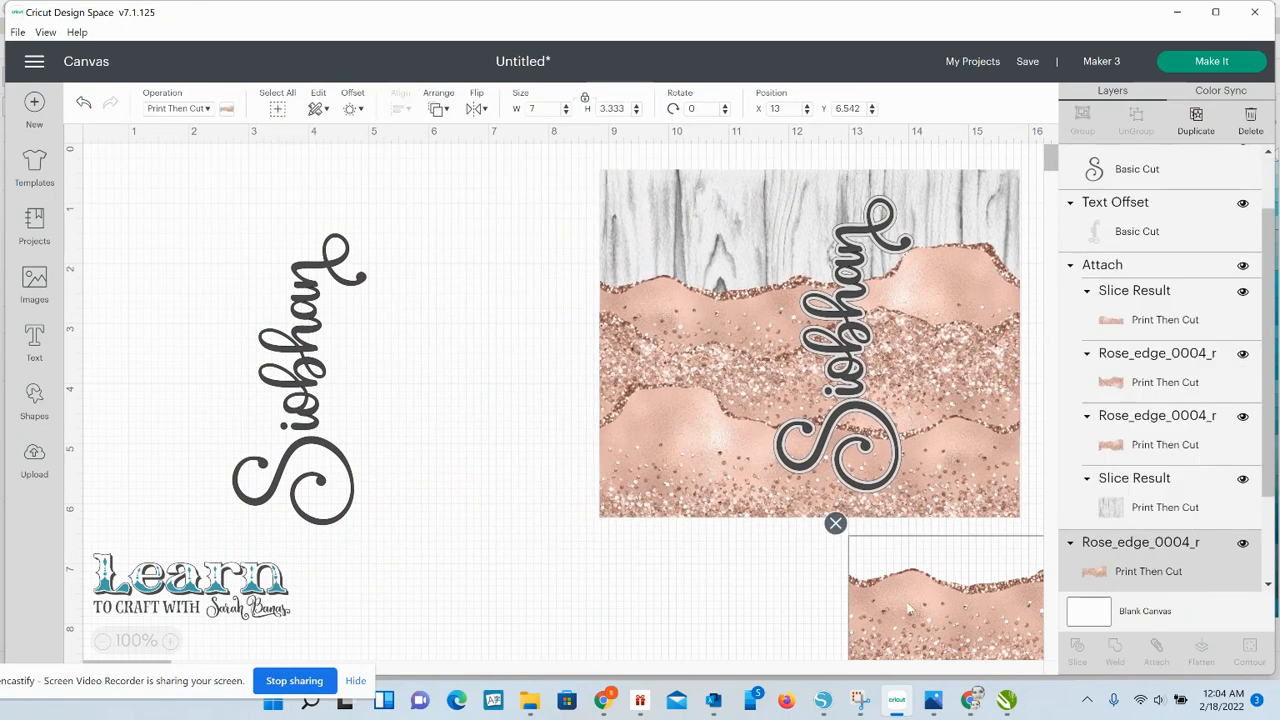
key(Delete)
- Set the rotation of the copied name text to 180°
click(287, 388)
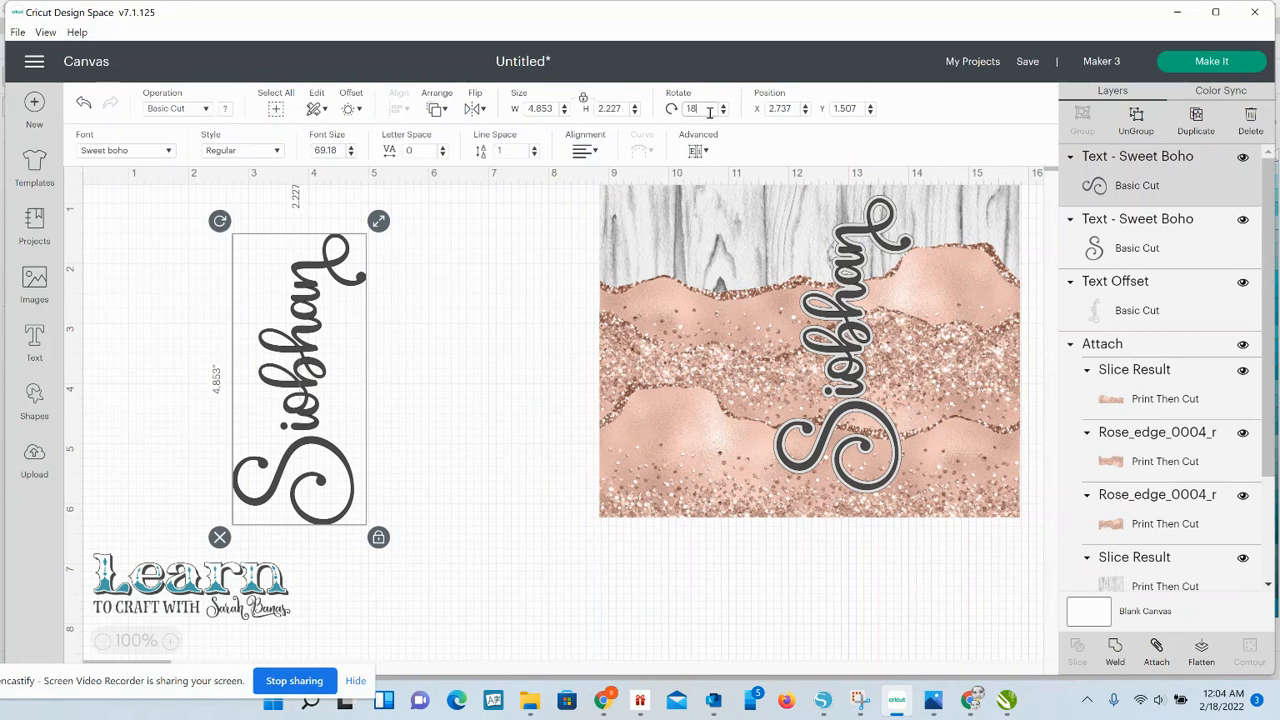
key(Return)
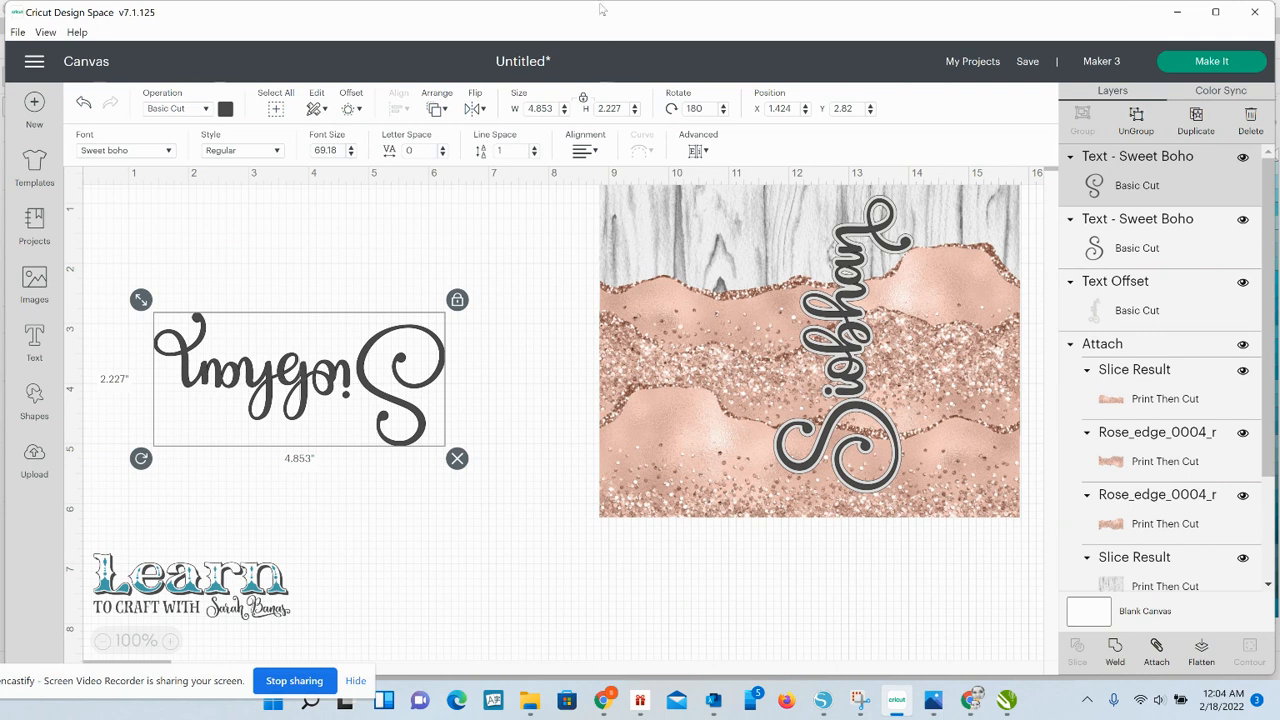
- Flip the copied name horizontally and vertically, then move it to about X 2.355, Y 1.07
click(477, 109)
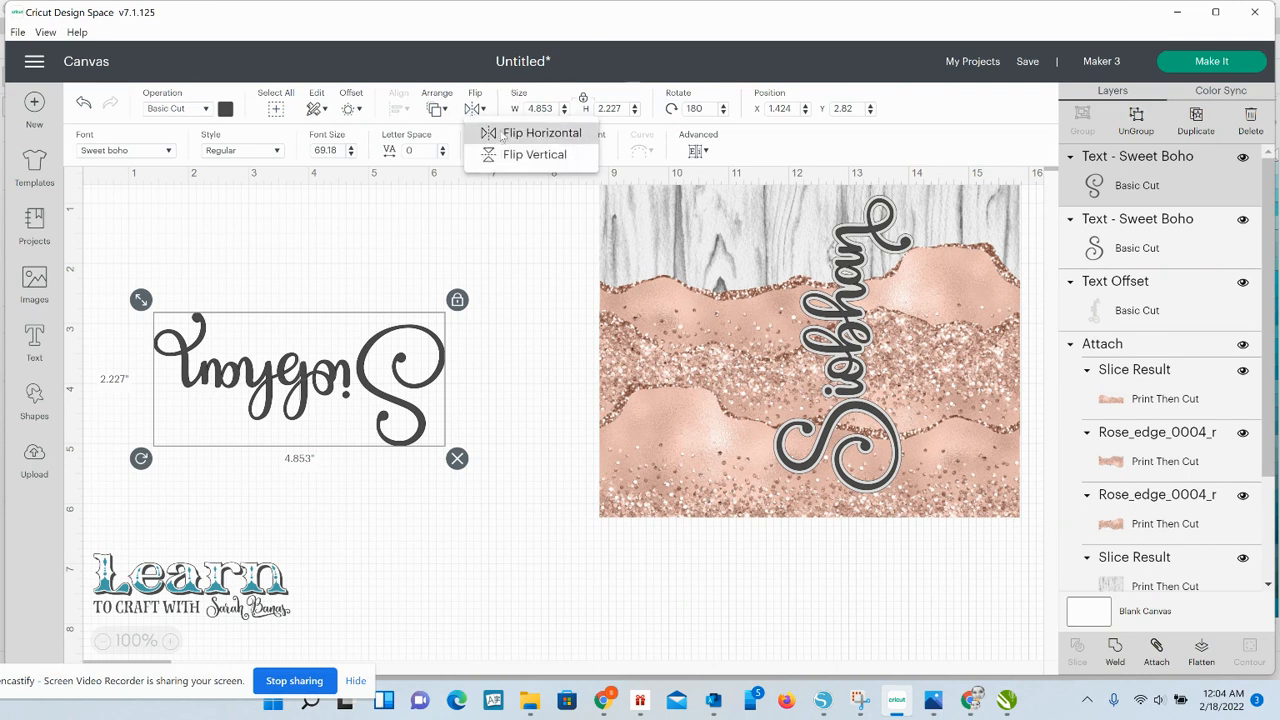
click(490, 129)
click(480, 110)
click(494, 154)
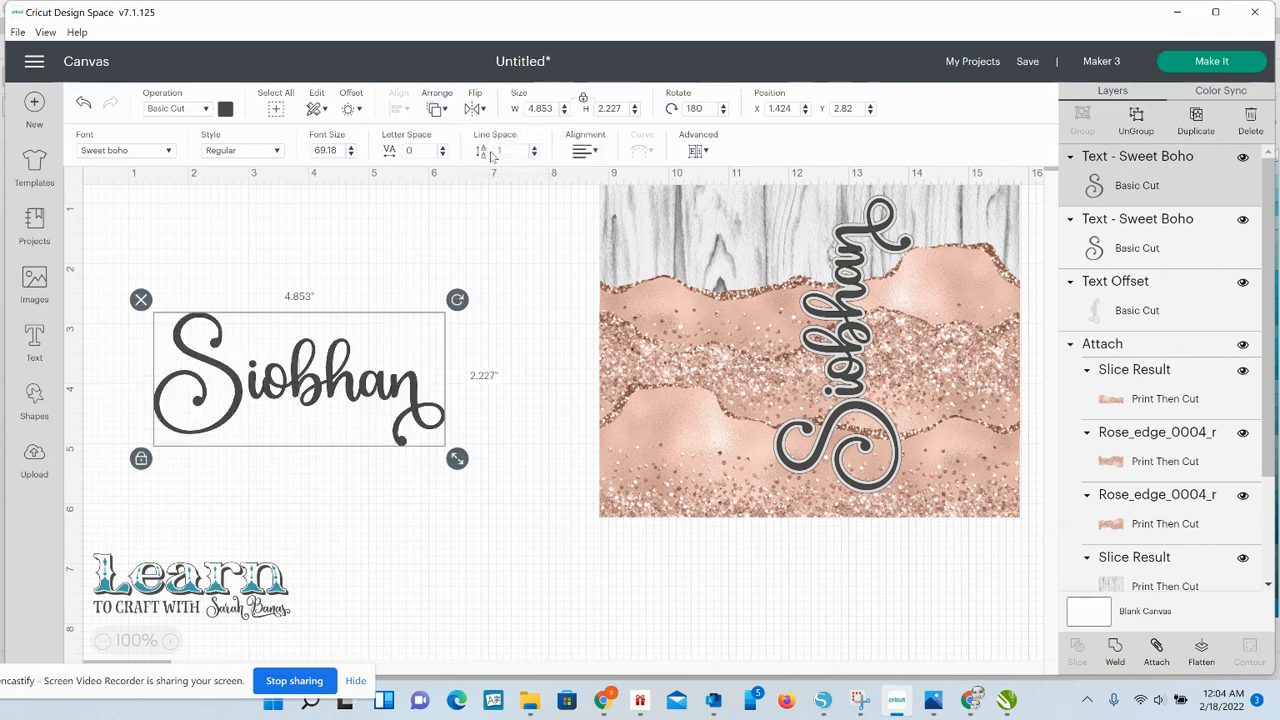
drag(334, 386, 396, 279)
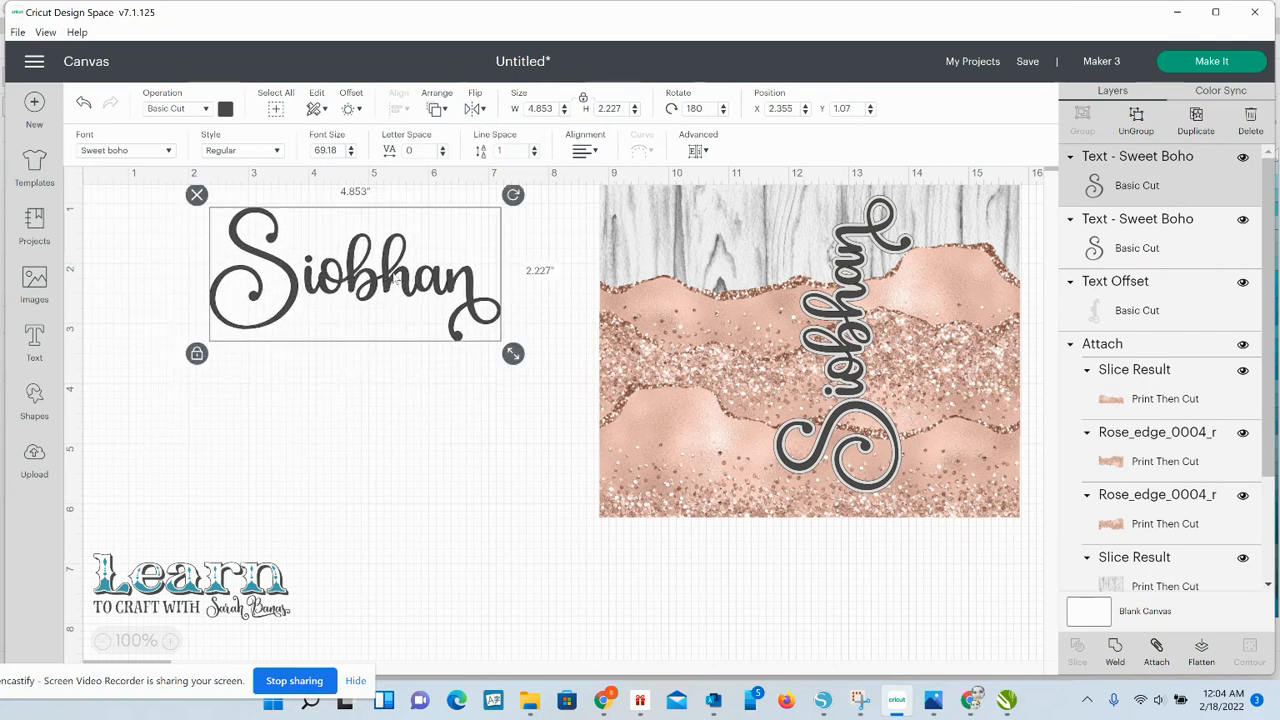
- Duplicate the flipped name and place the second copy directly below it at about X 2.41, Y 3.625
click(1195, 121)
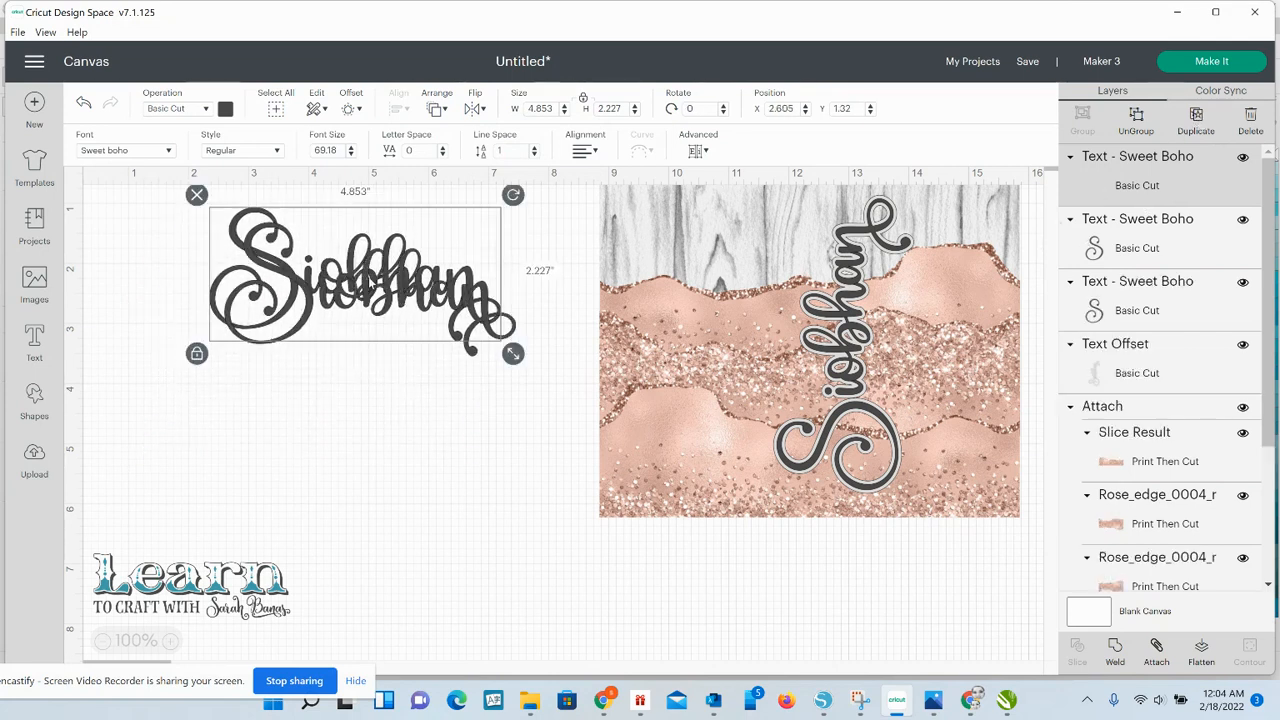
drag(370, 284, 373, 440)
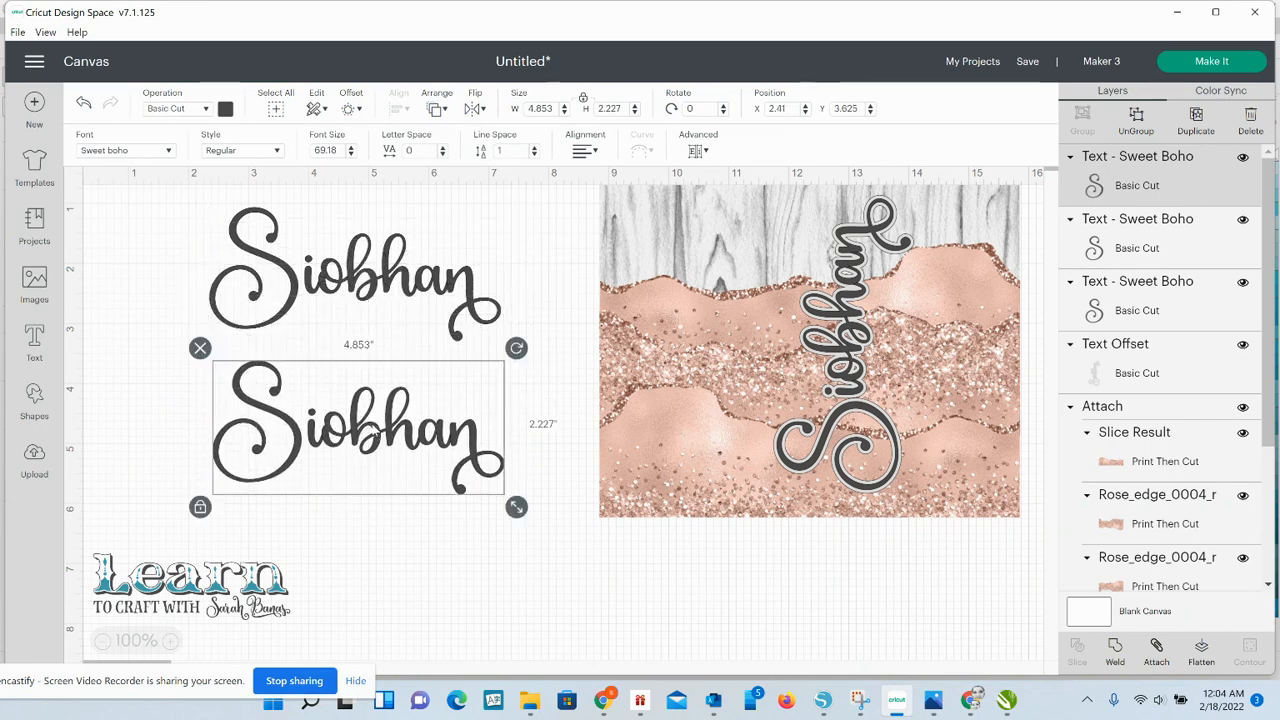
- Recolor the upper name copy black to compare it with the dark gray one
click(288, 280)
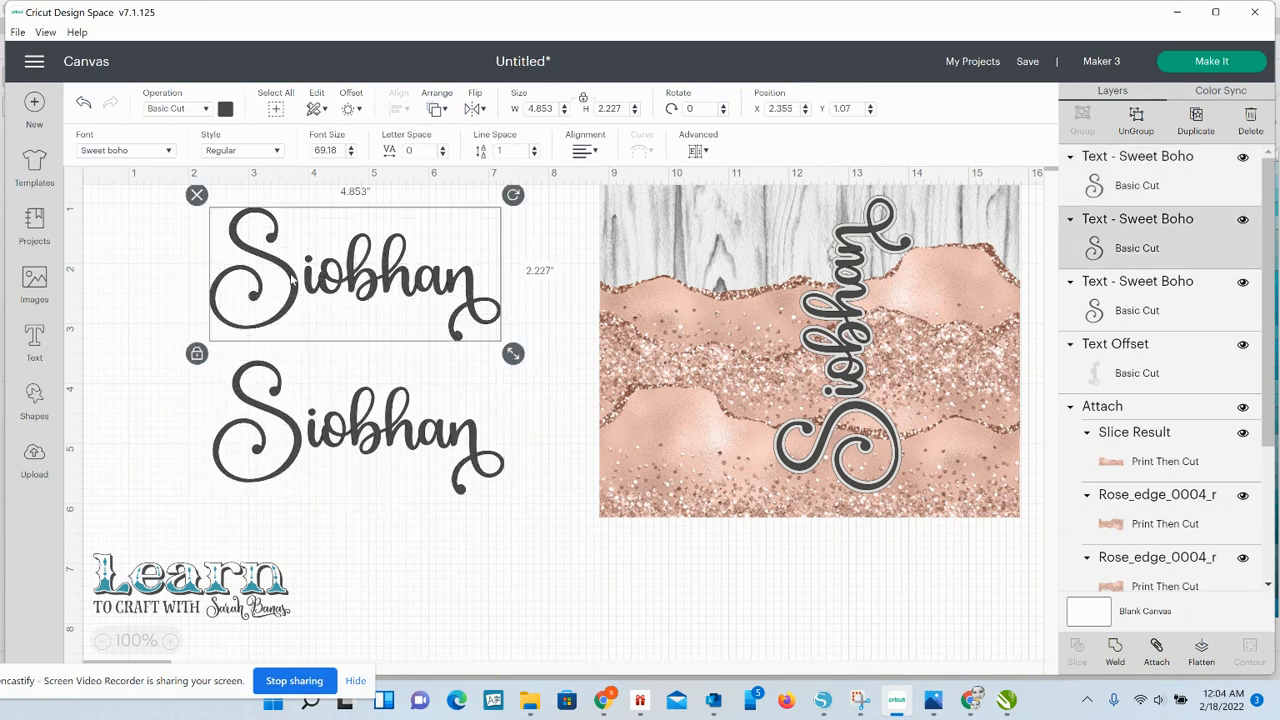
click(226, 110)
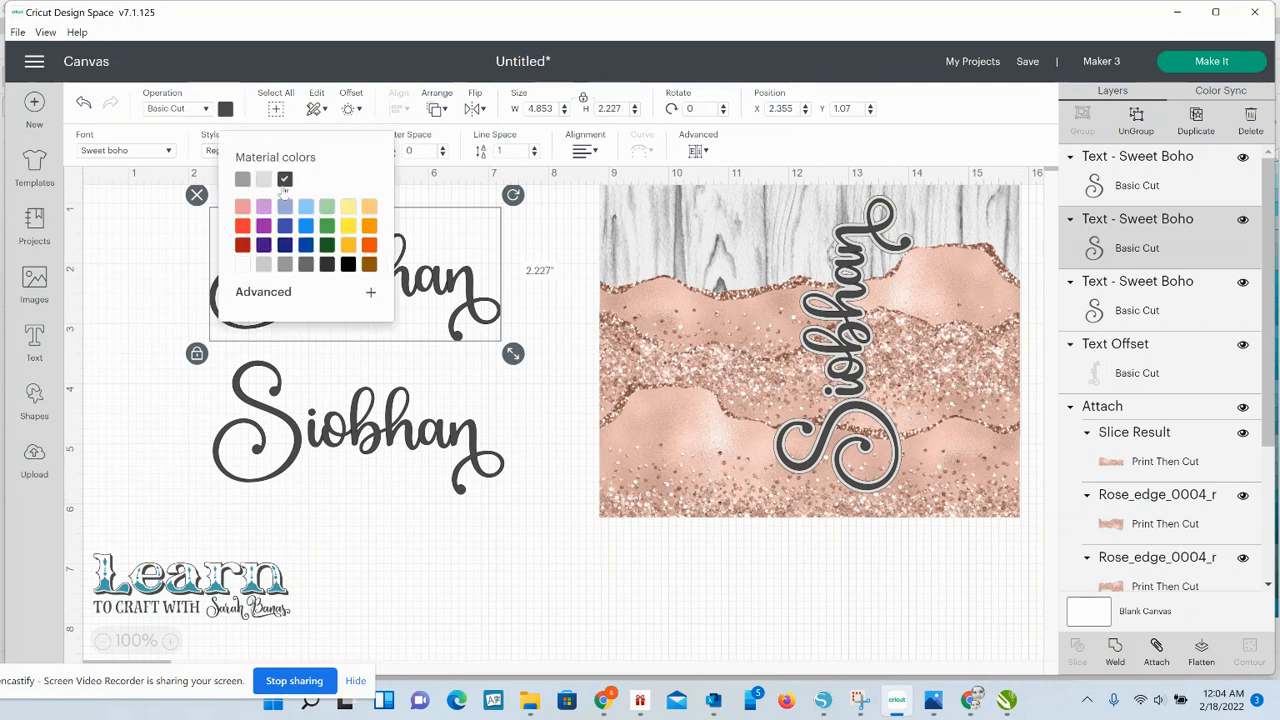
click(349, 266)
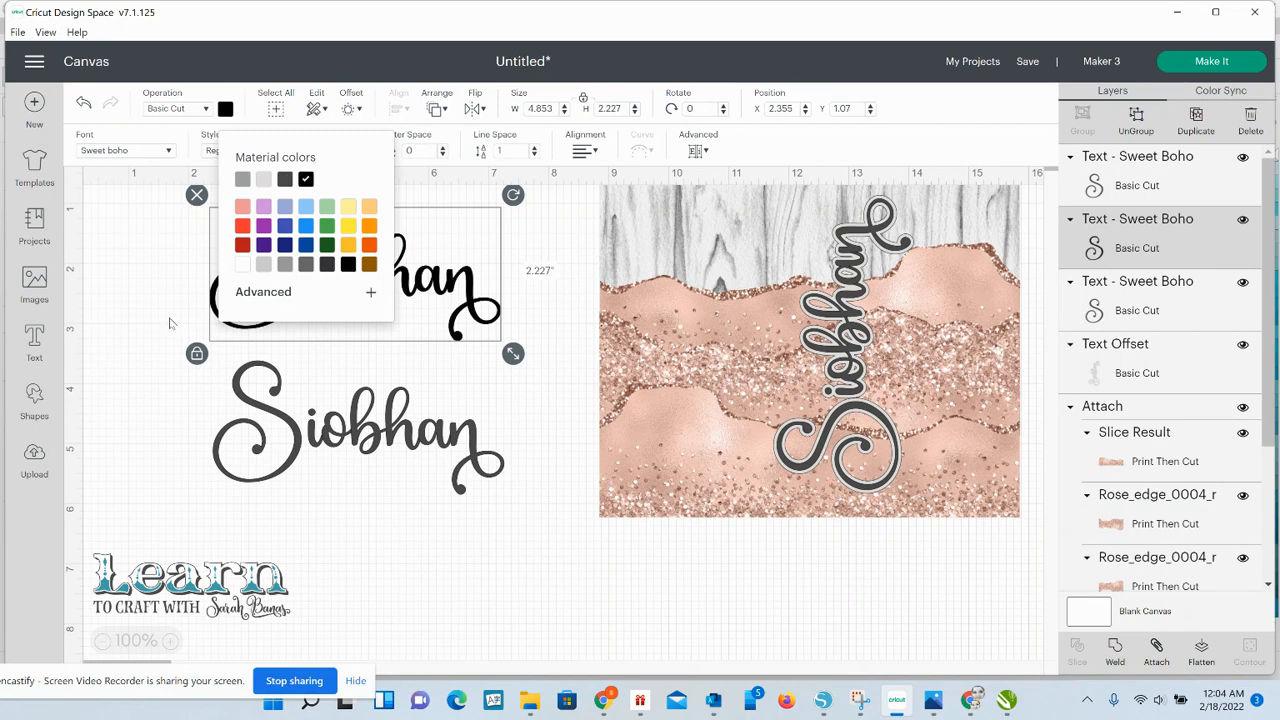
click(172, 323)
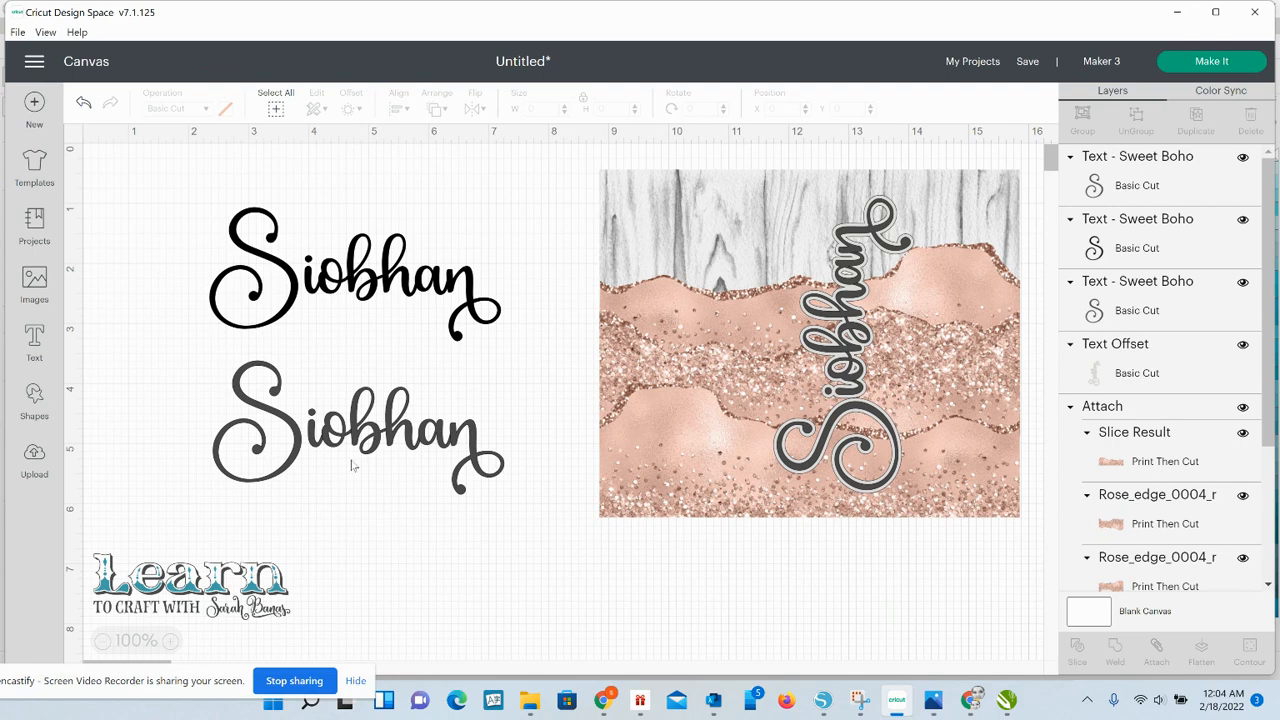
- Delete both loose name copies beside the layered design
drag(350, 500, 372, 191)
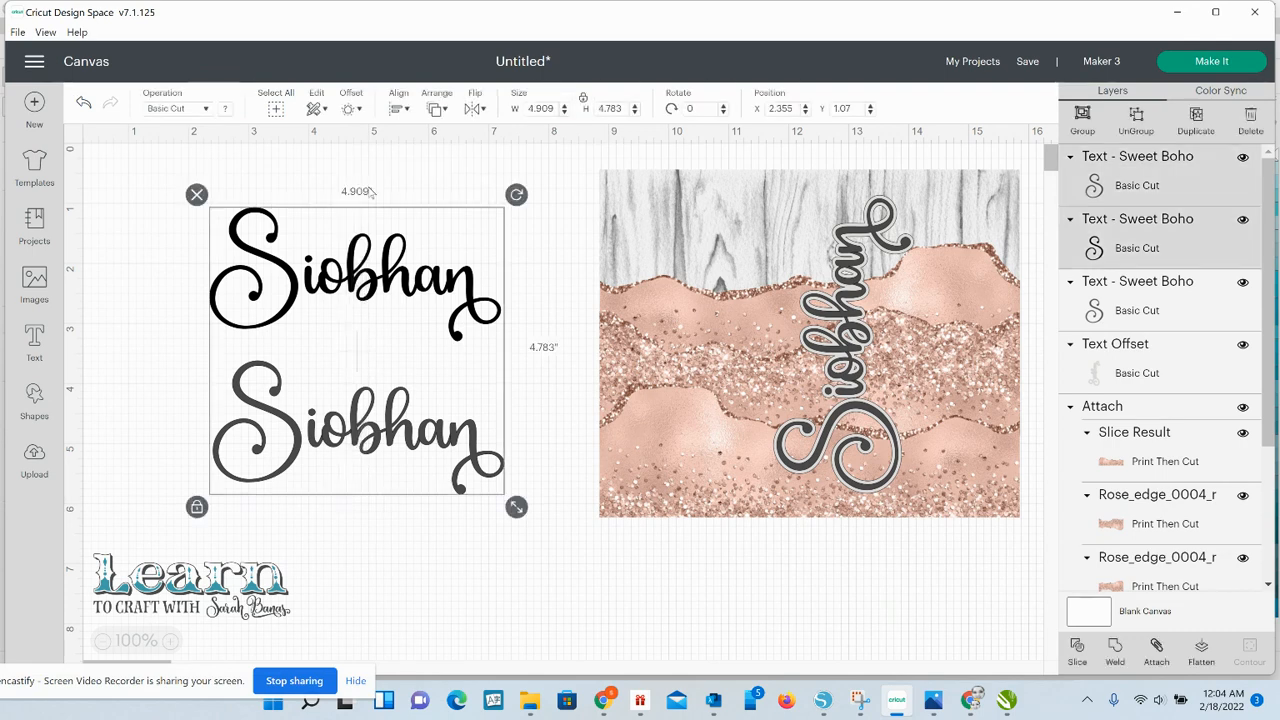
key(Delete)
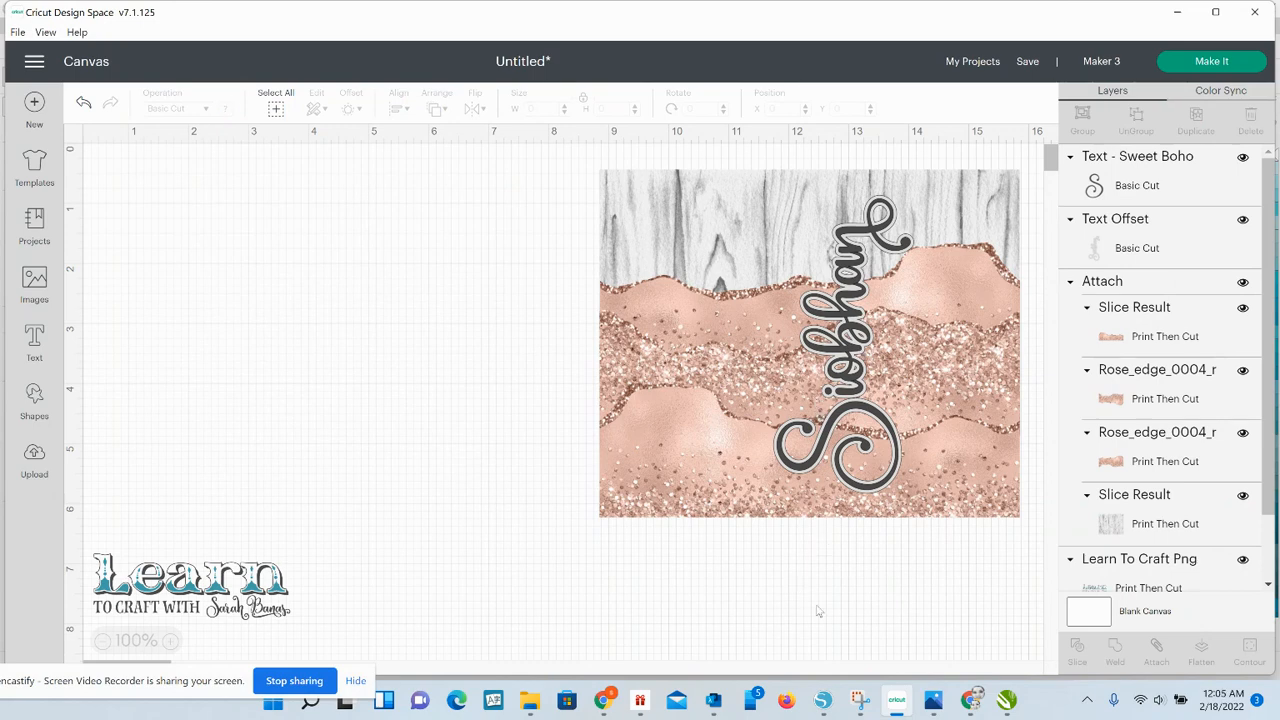
- Flatten the name, offset and attached background layers into one image, and place it at about X 5.199, Y 0.161
drag(818, 611, 872, 250)
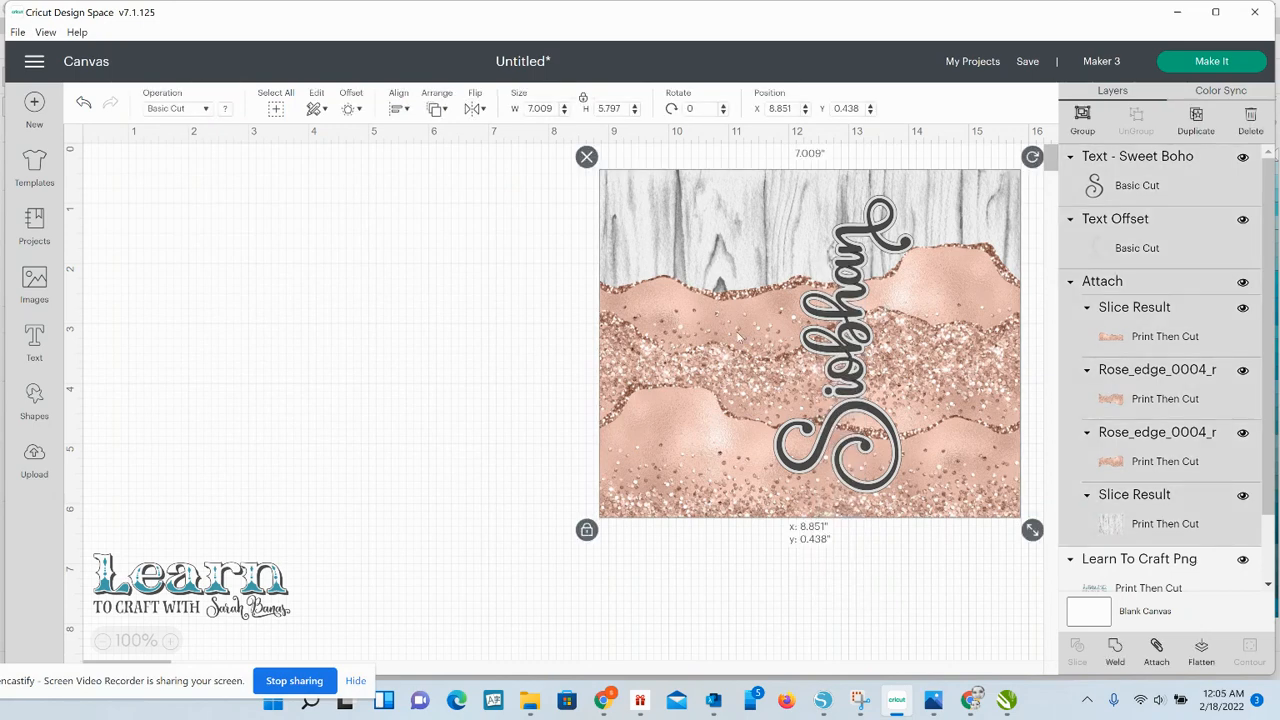
drag(740, 336, 534, 374)
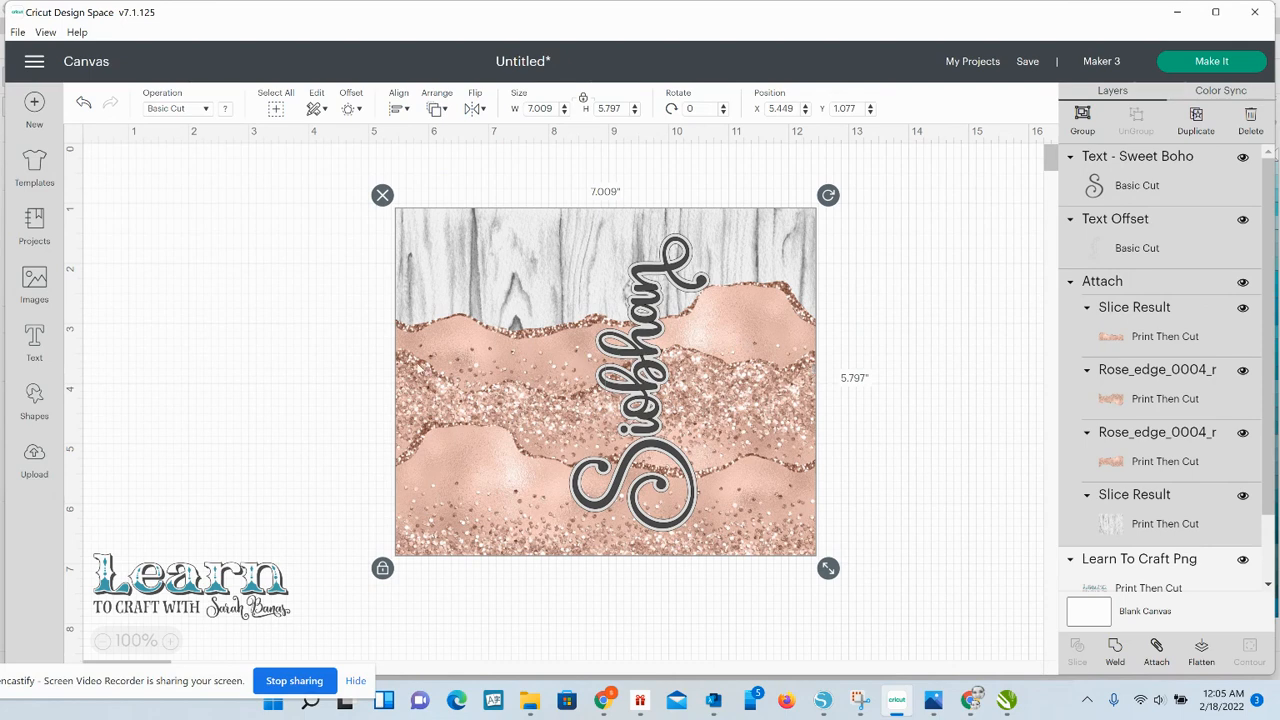
click(333, 279)
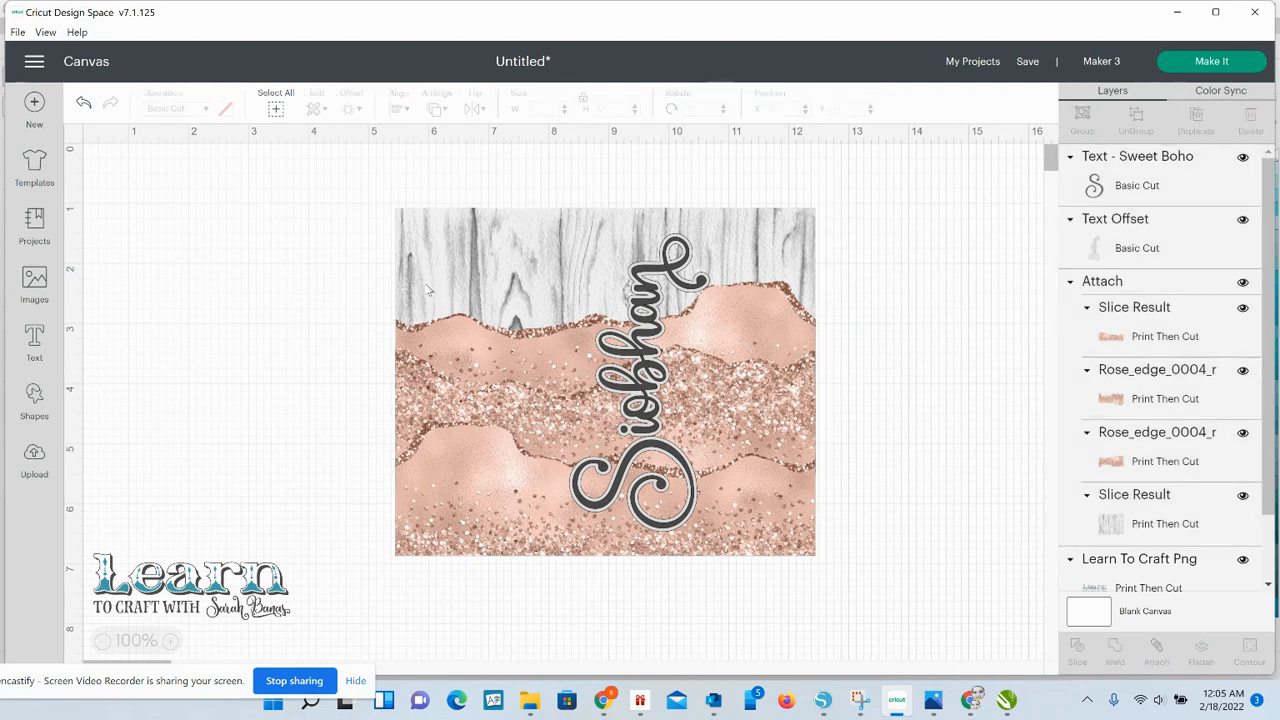
drag(340, 223, 852, 558)
click(1204, 647)
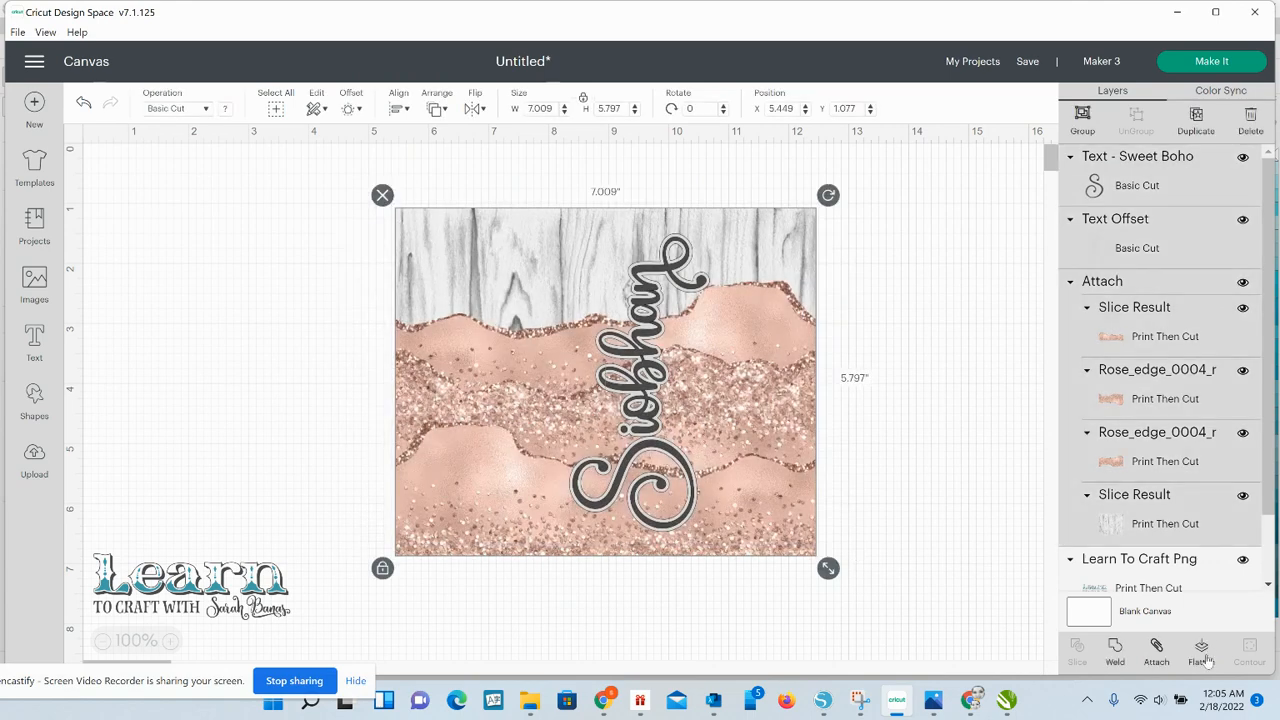
drag(755, 462, 740, 407)
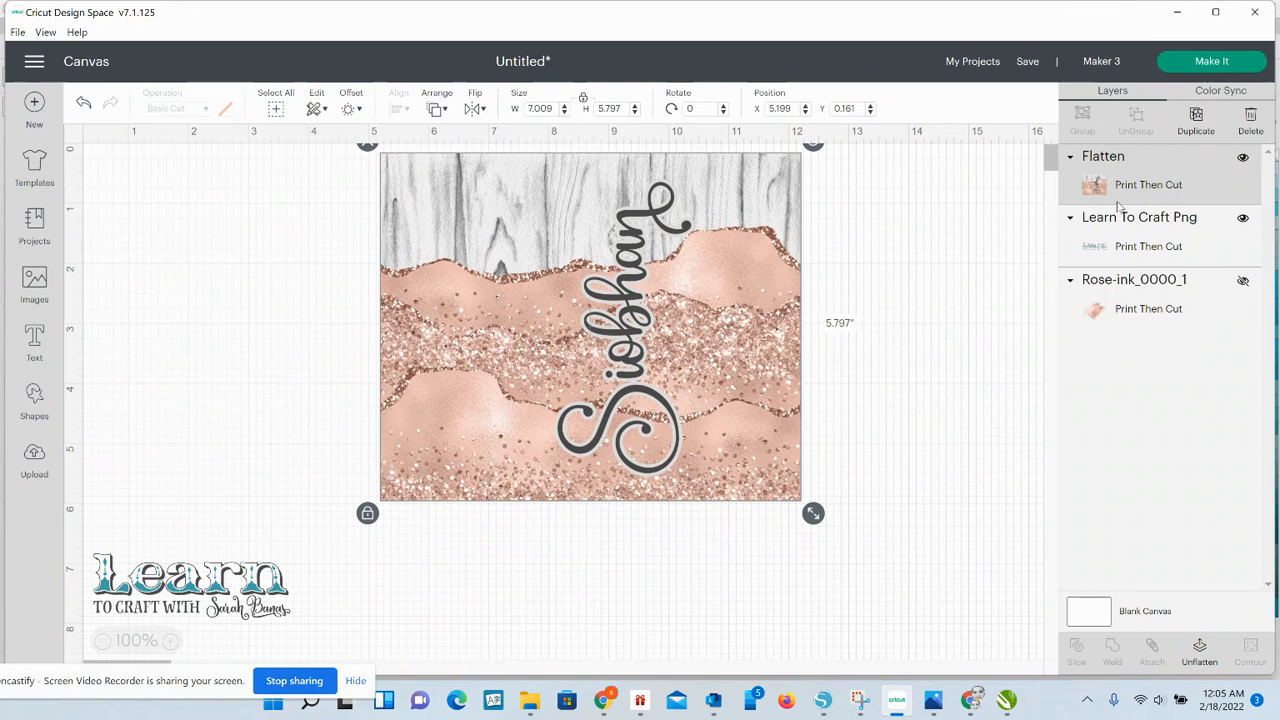
- Unhide the Rose-ink_0000_1 image and try to send it to the front of the design
click(1241, 282)
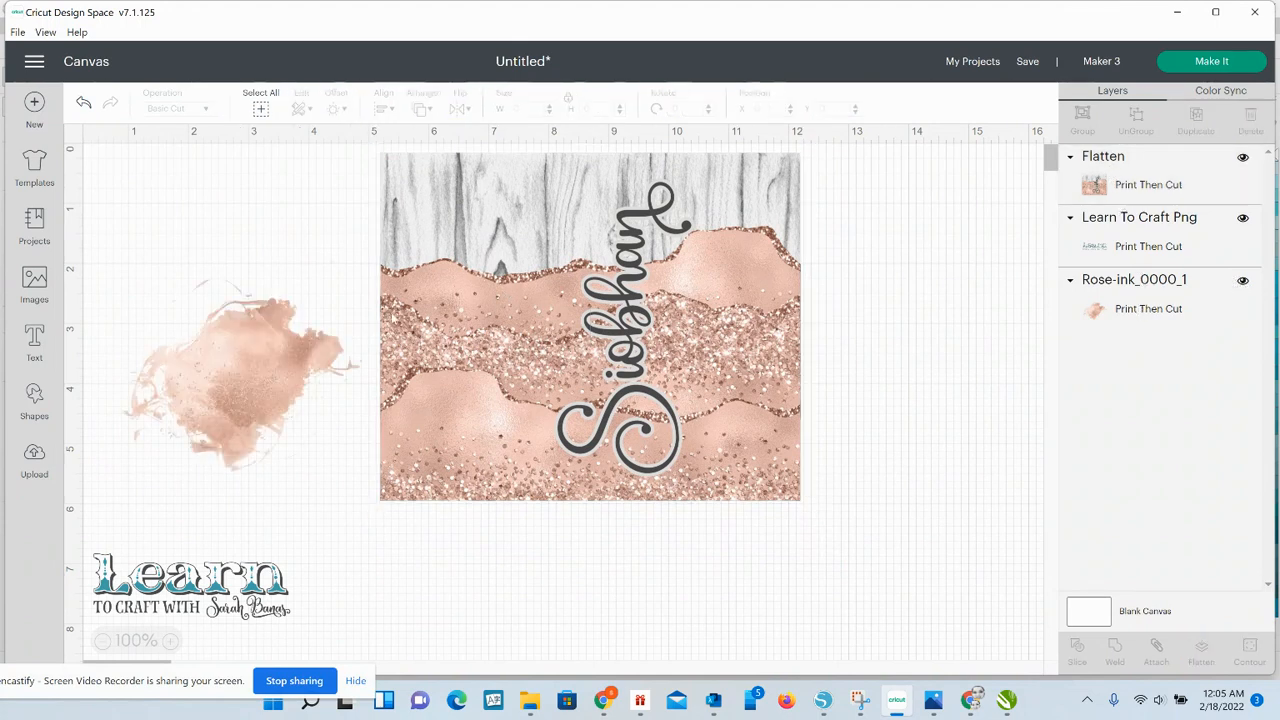
mouse_move(228, 374)
mouse_down()
mouse_move(418, 390)
mouse_move(228, 362)
mouse_up()
right_click(228, 362)
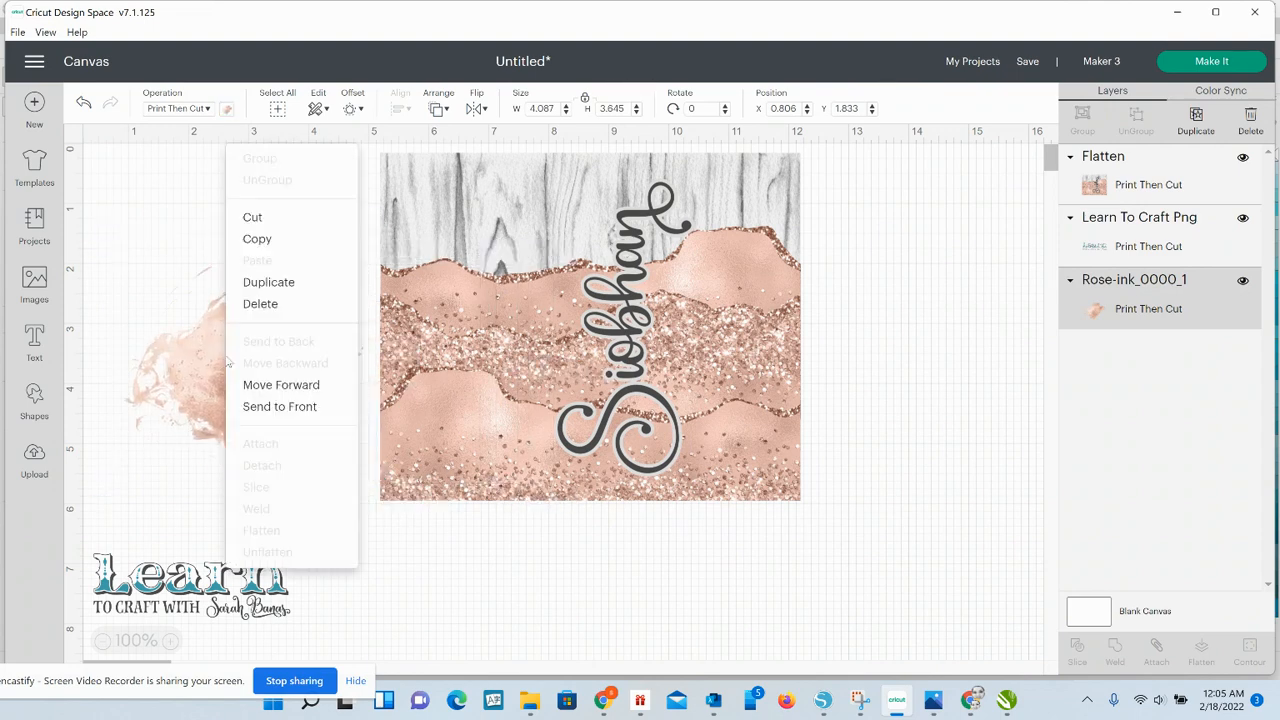
click(262, 404)
mouse_move(240, 376)
mouse_down()
mouse_move(412, 401)
mouse_move(270, 373)
mouse_up()
right_click(270, 373)
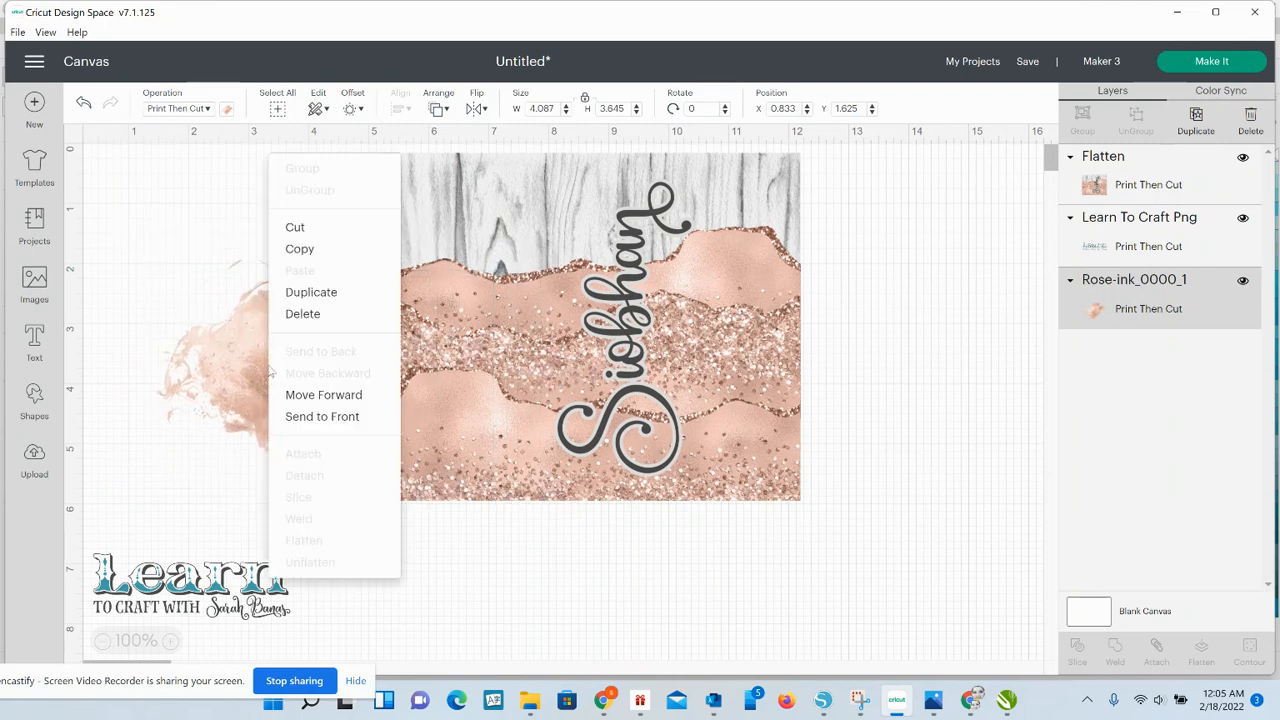
click(298, 417)
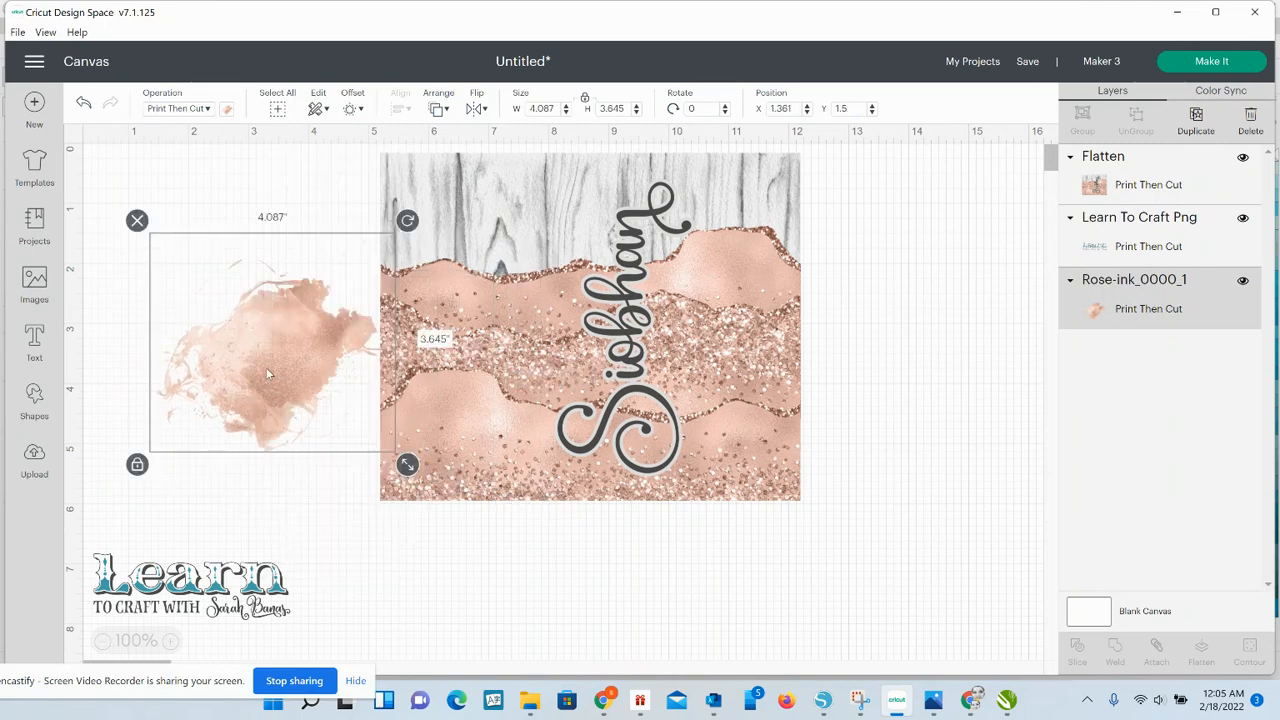
mouse_move(266, 367)
mouse_down()
mouse_move(424, 372)
mouse_move(346, 373)
mouse_move(265, 353)
mouse_up()
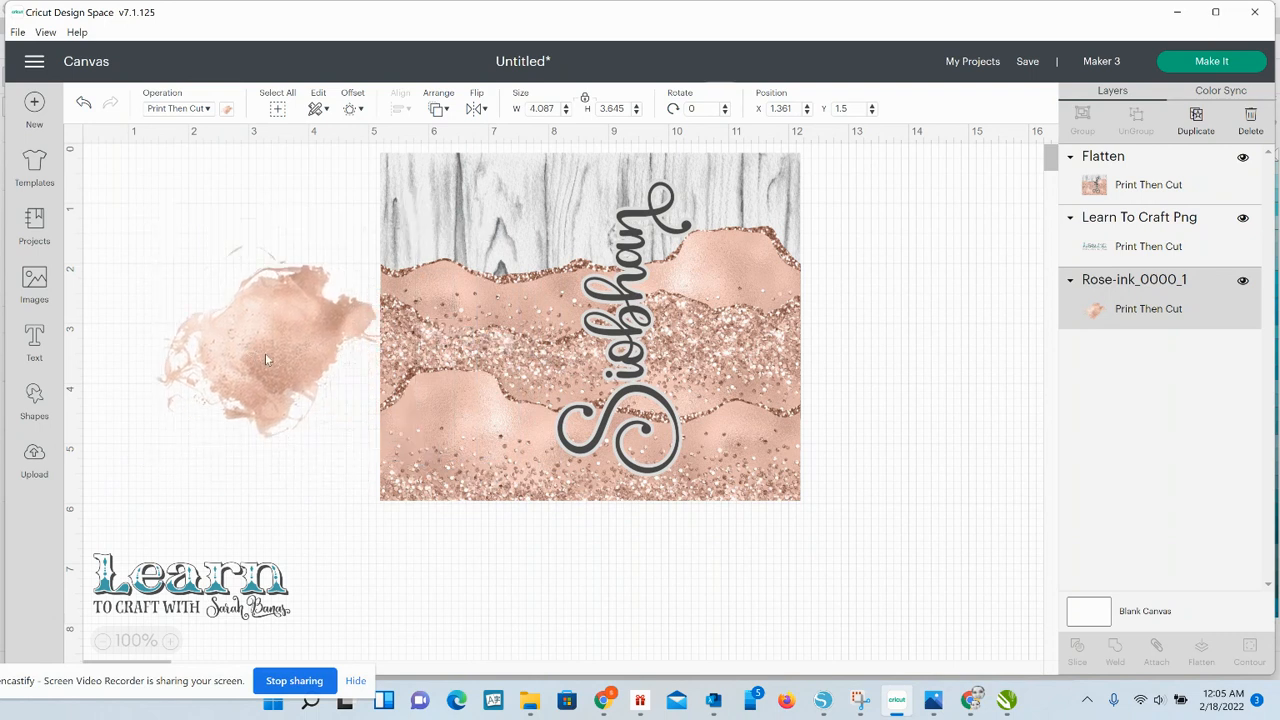
right_click(265, 353)
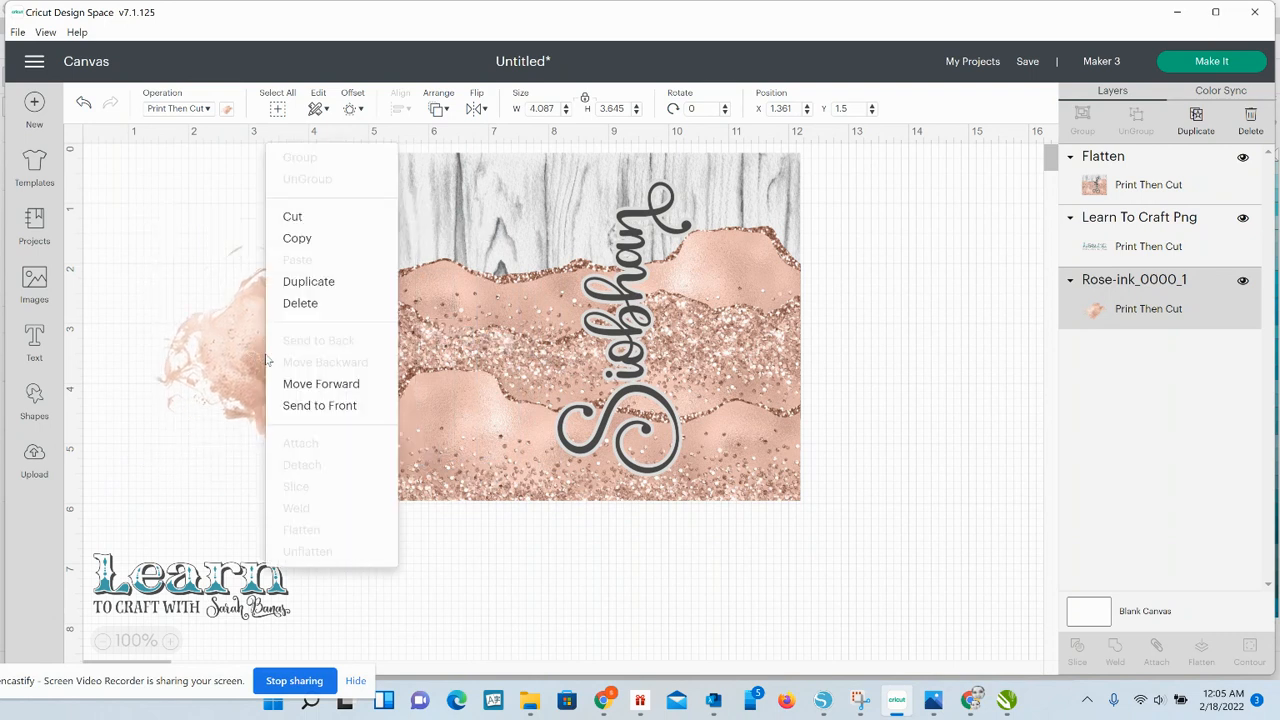
click(301, 408)
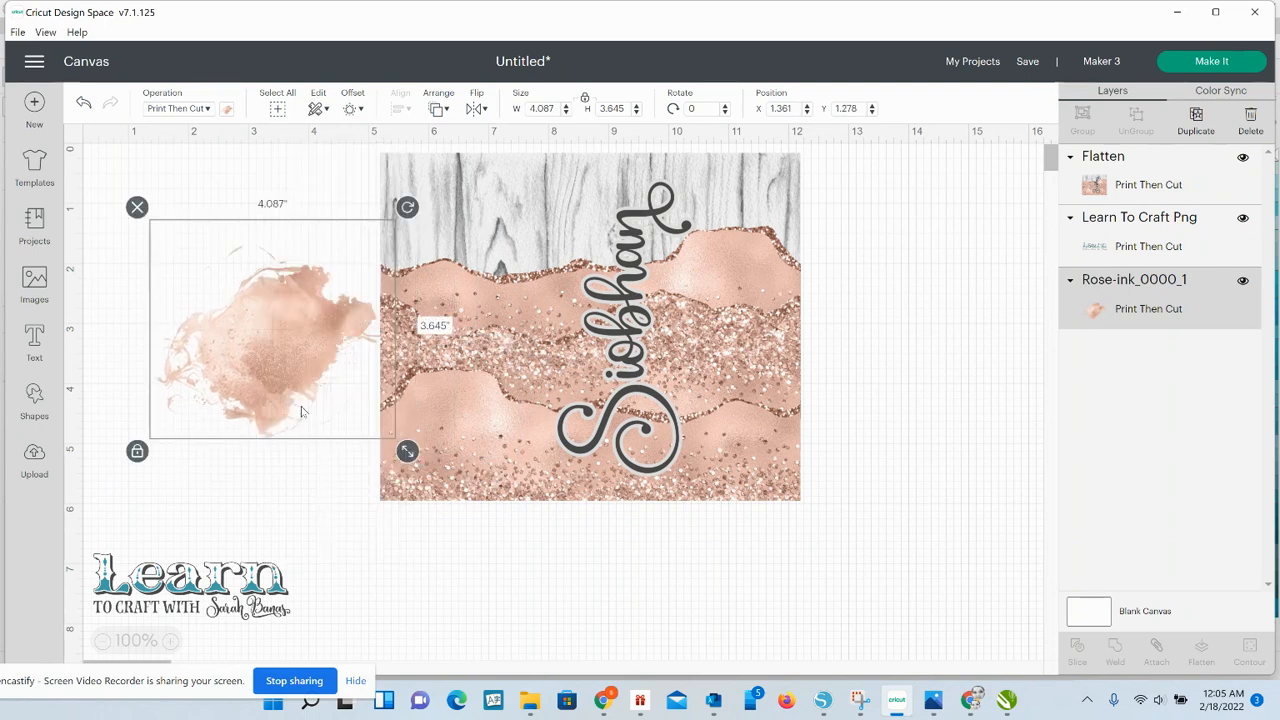
- Move the Rose-ink_0000_1 image across to the other side of the design and delete it
mouse_move(274, 326)
mouse_down()
mouse_move(427, 344)
mouse_move(962, 258)
mouse_move(925, 292)
mouse_move(810, 322)
mouse_move(890, 290)
mouse_move(884, 320)
mouse_move(833, 359)
mouse_move(793, 366)
mouse_move(873, 343)
mouse_up()
key(Delete)
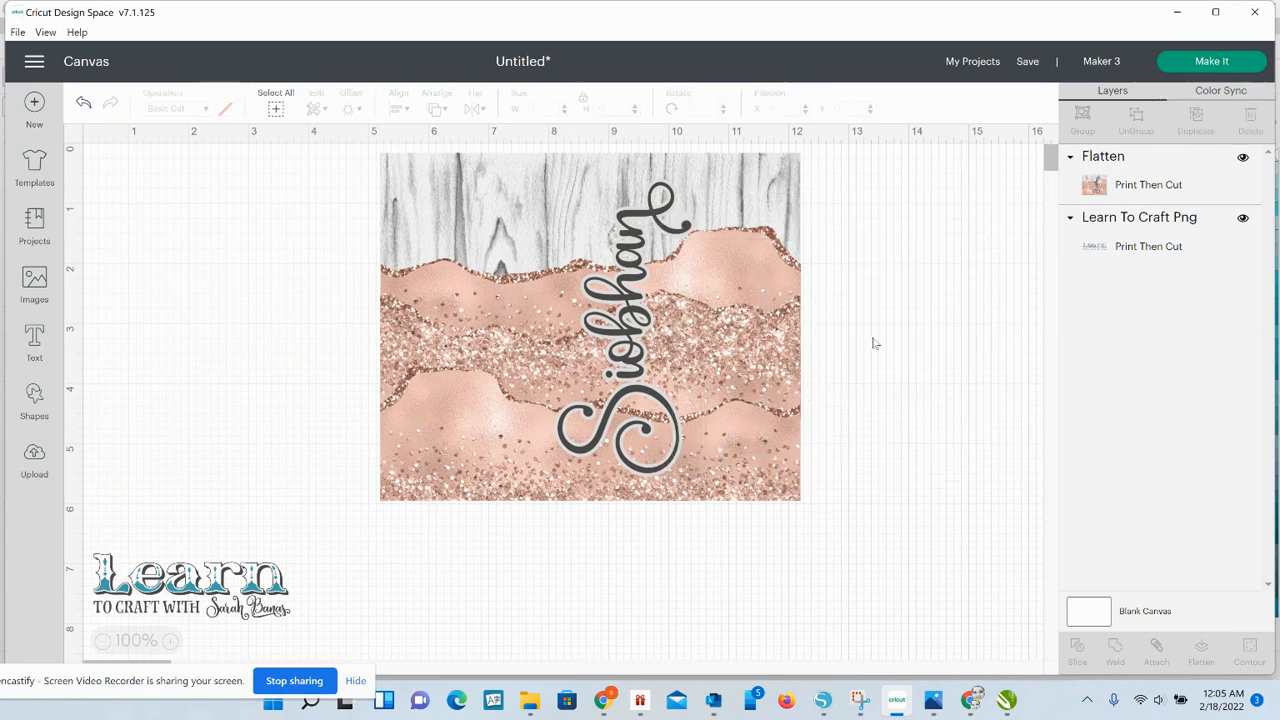
- Set the flattened design's width to 9.75 inches with its proportions locked
mouse_move(756, 323)
mouse_down()
mouse_move(747, 341)
mouse_move(762, 379)
mouse_move(747, 319)
mouse_move(750, 330)
mouse_up()
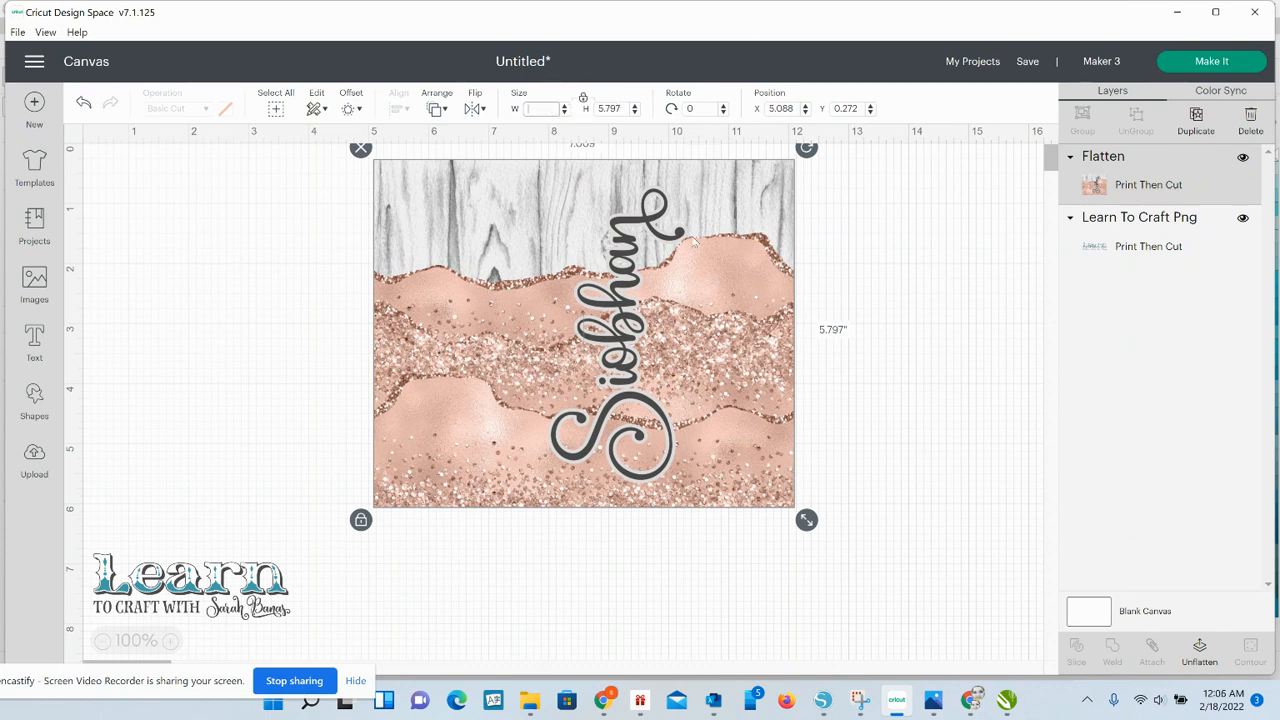
text(9)
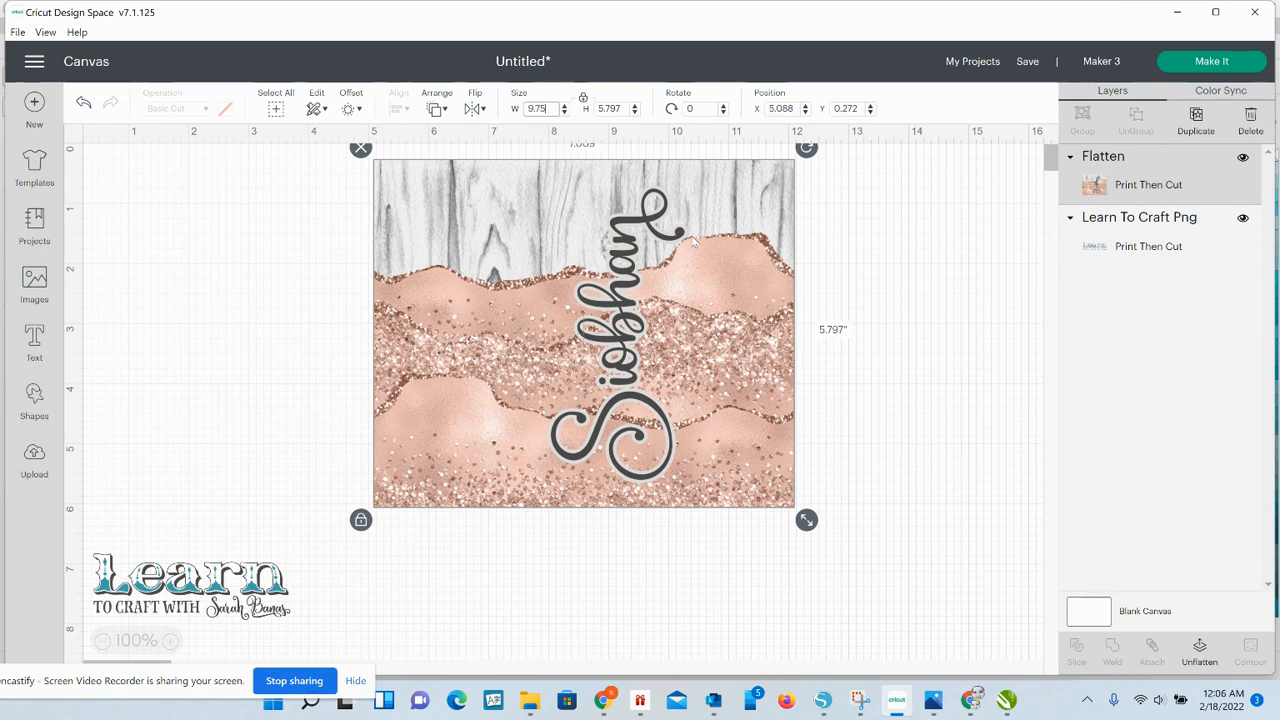
text(.75)
key(Return)
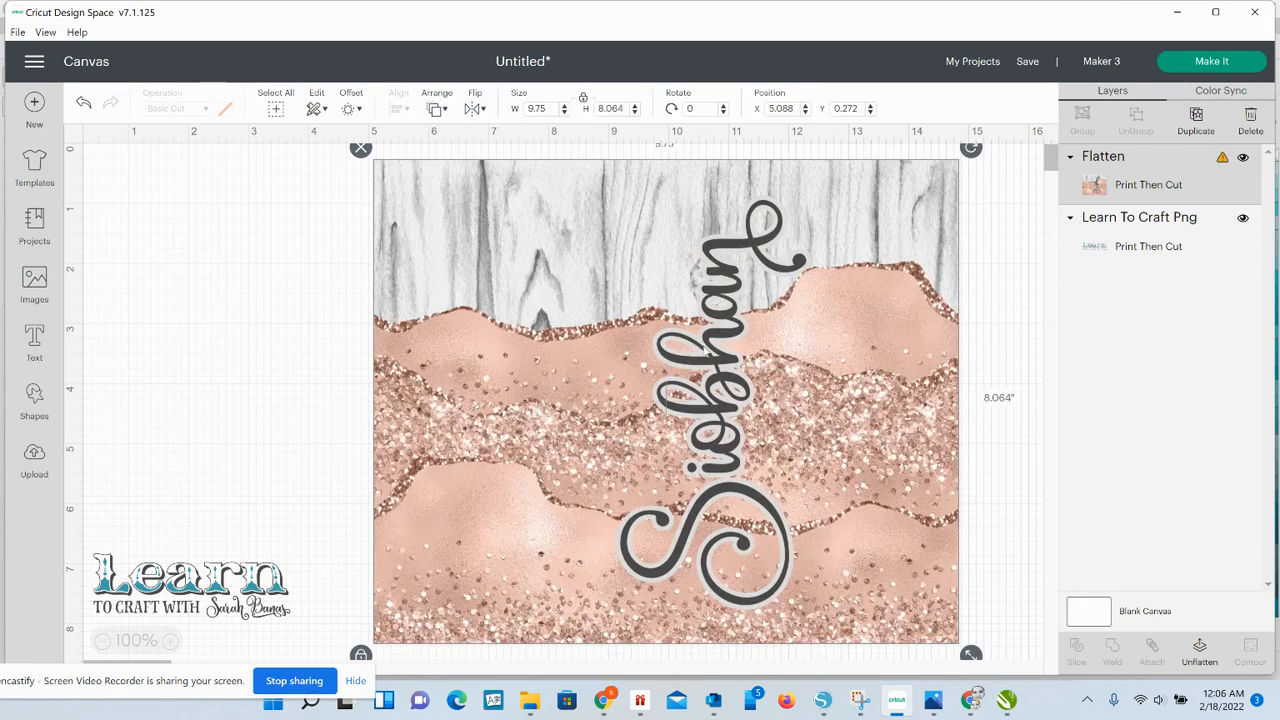
- Move the flattened design to about X 4.518, Y 0.244 and scale it down proportionally to about 9.195 inches wide
drag(733, 343, 698, 341)
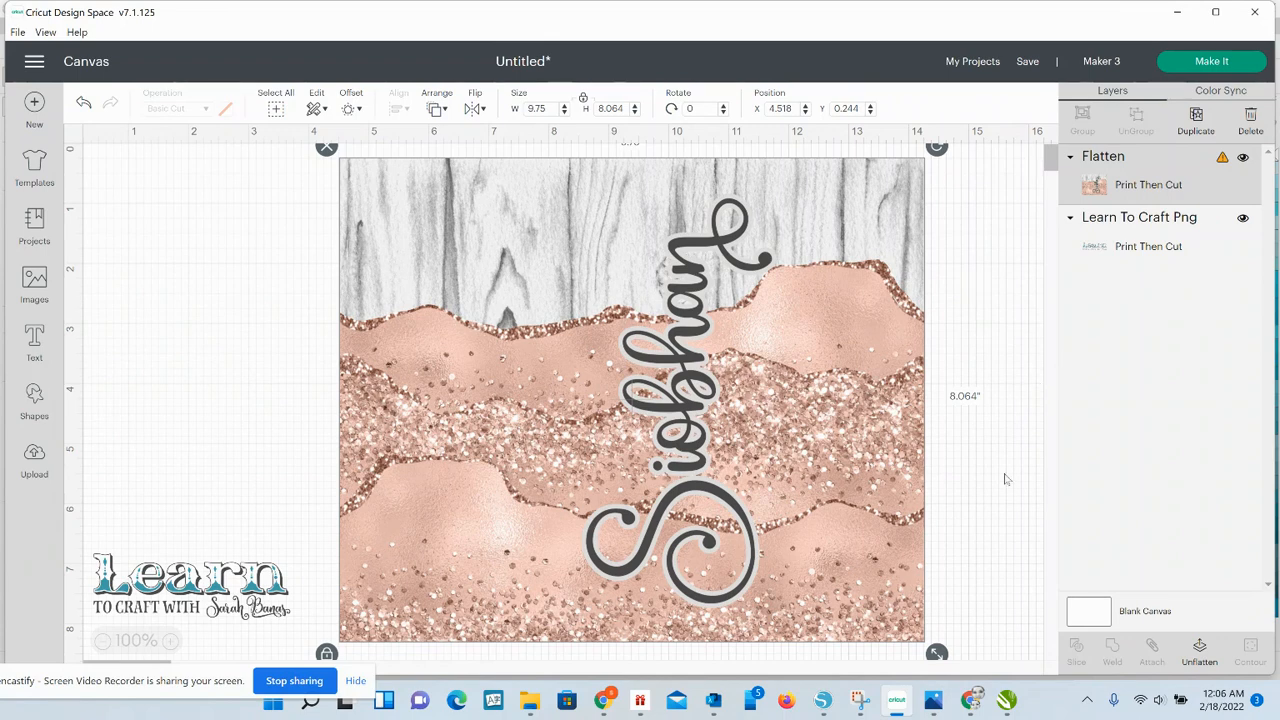
drag(936, 653, 903, 626)
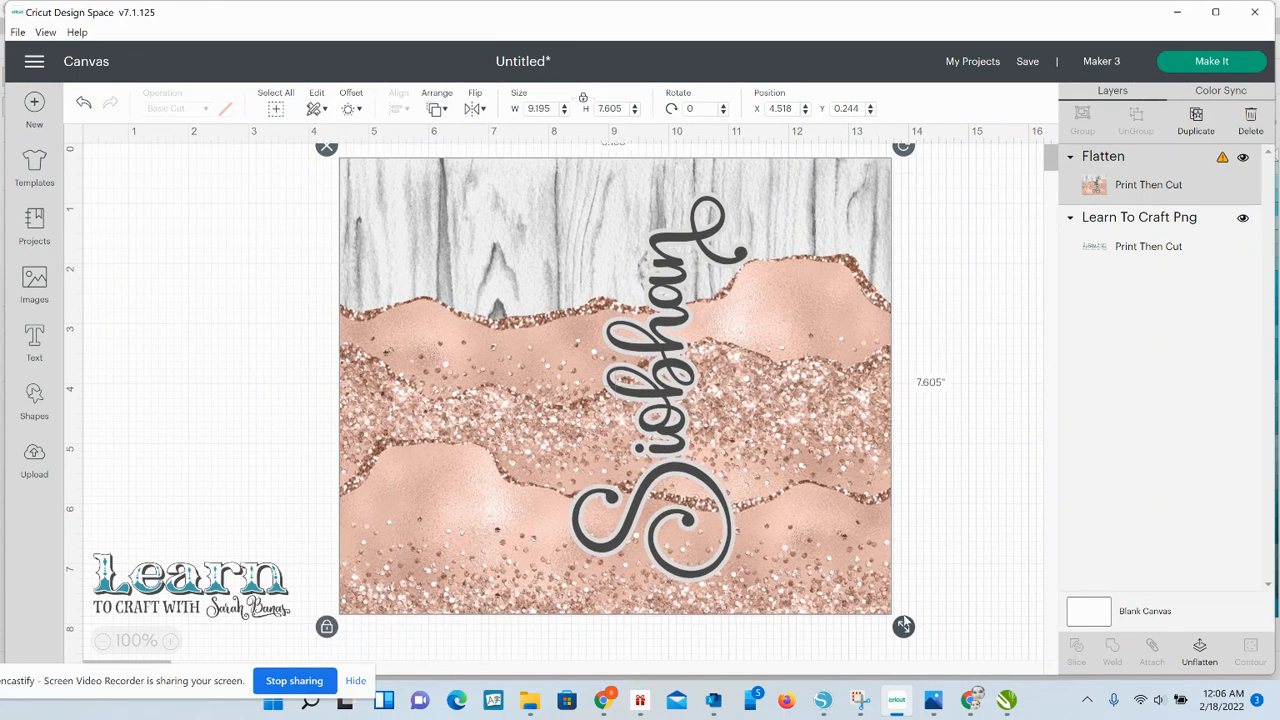